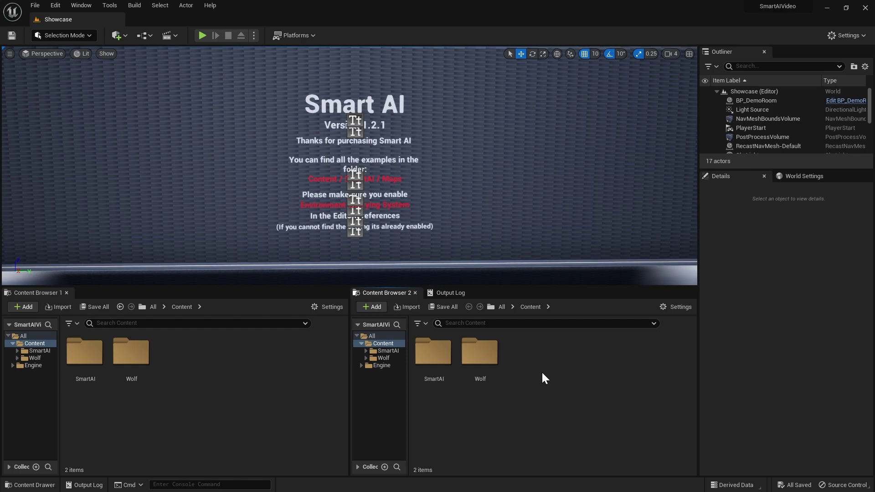
Create an IK Rig for the SK_Wolf skeletal mesh in the Wolf folder and name it Target
double_click(482, 352)
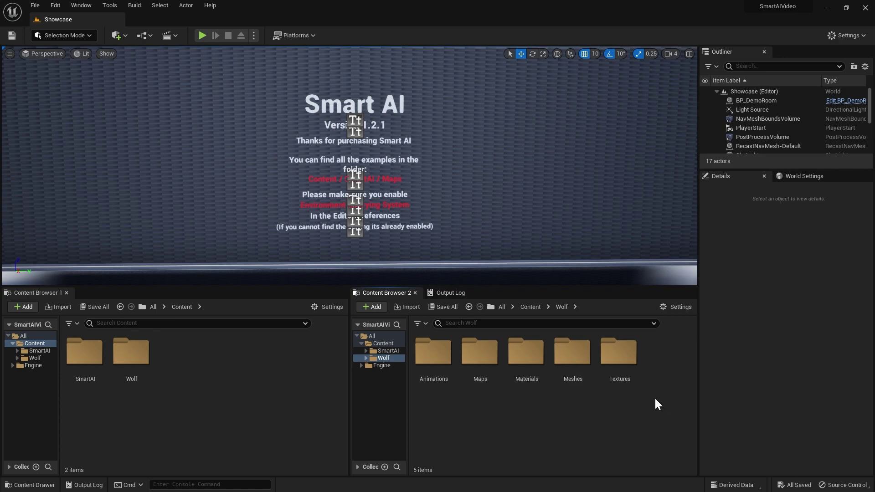
right_click(654, 404)
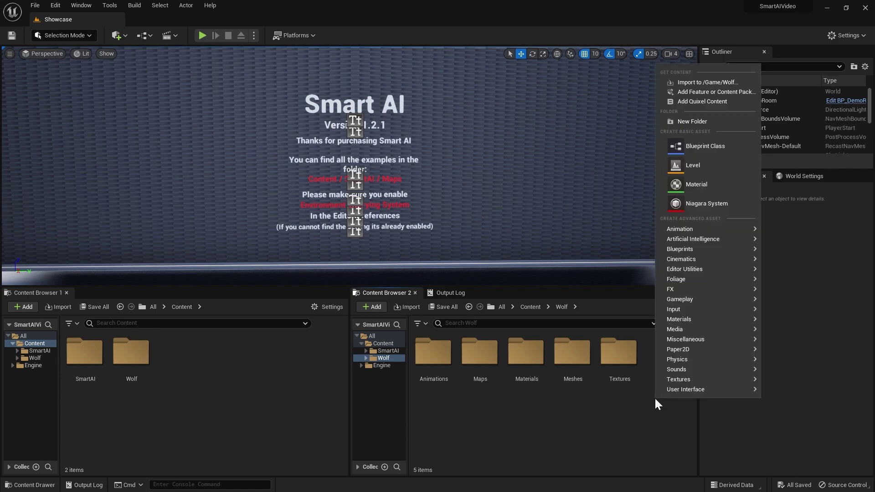
mouse_move(666, 230)
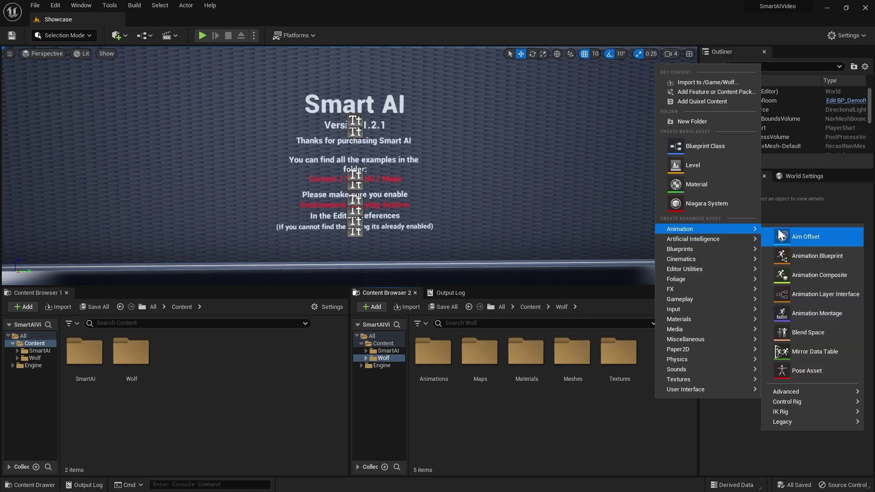
mouse_move(797, 412)
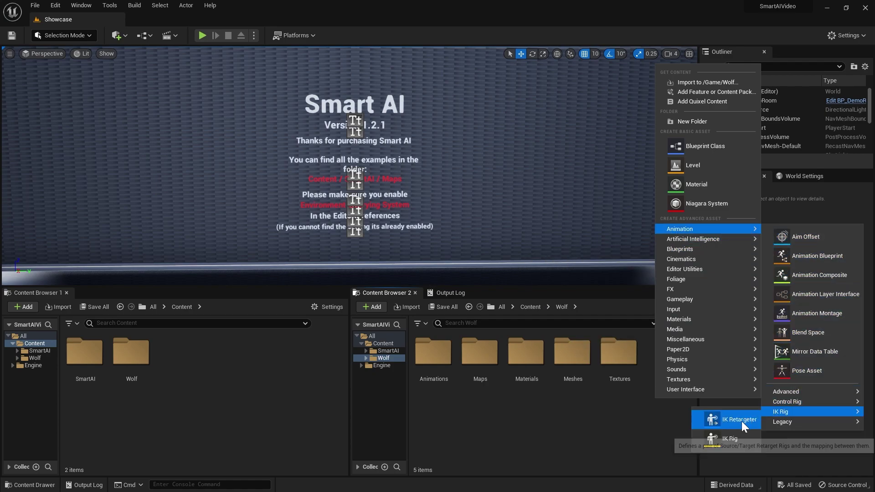
left_click(728, 441)
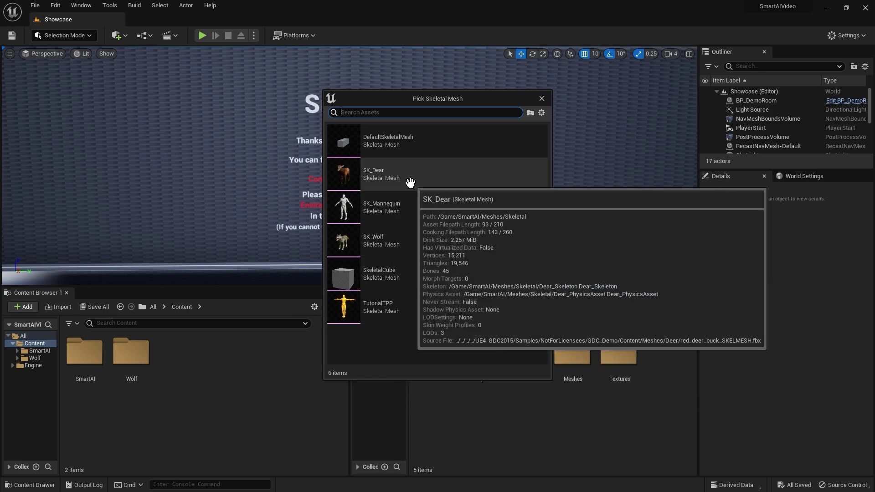
left_click(410, 240)
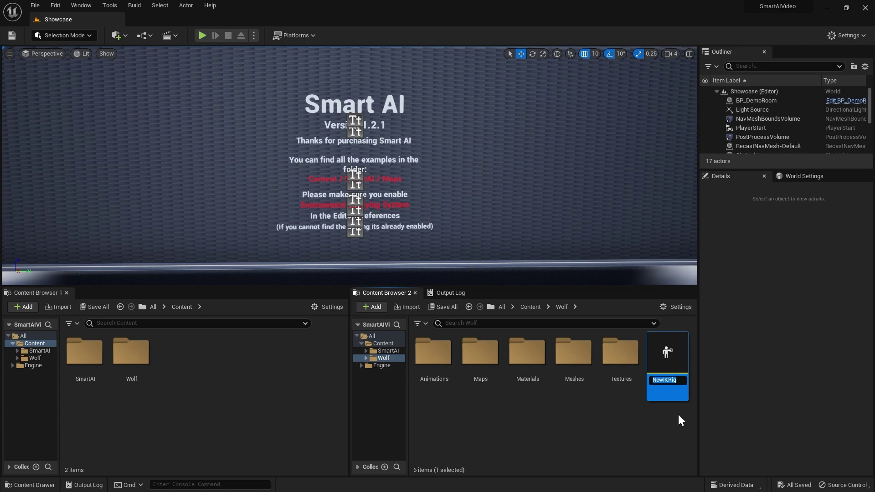
type("Target")
key("Return")
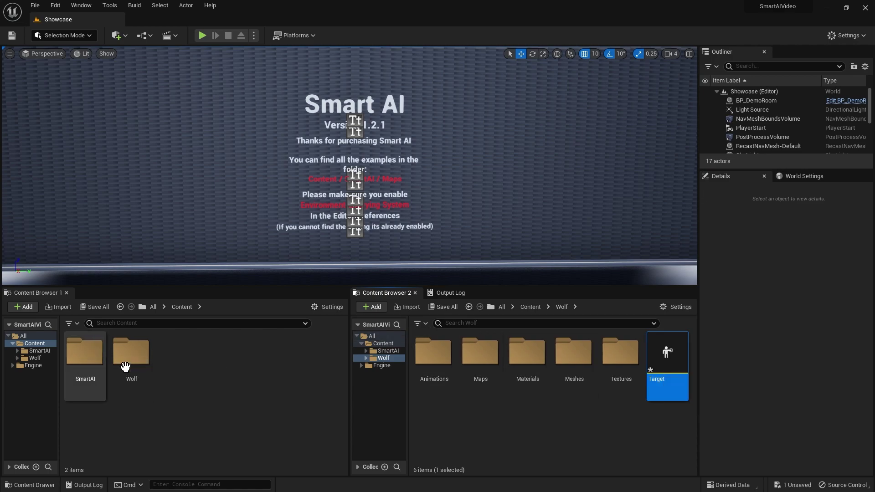
Create an IK Rig for the SK_Dear skeletal mesh in the SmartAI Meshes folder and name it Source
double_click(81, 353)
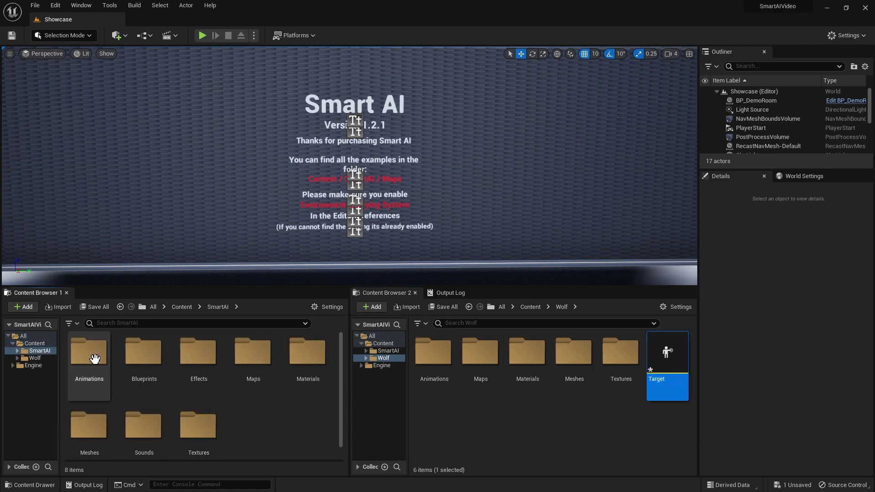
scroll(265, 409, "down", 1)
double_click(91, 410)
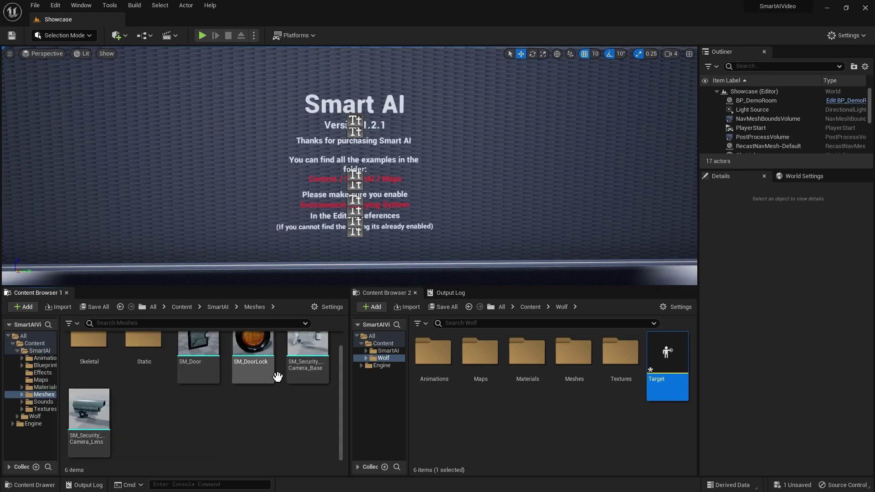
right_click(147, 421)
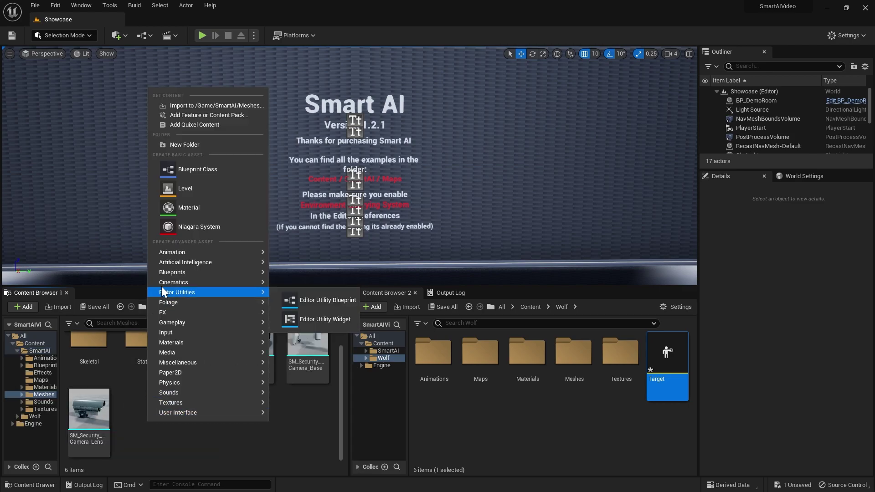
mouse_move(244, 252)
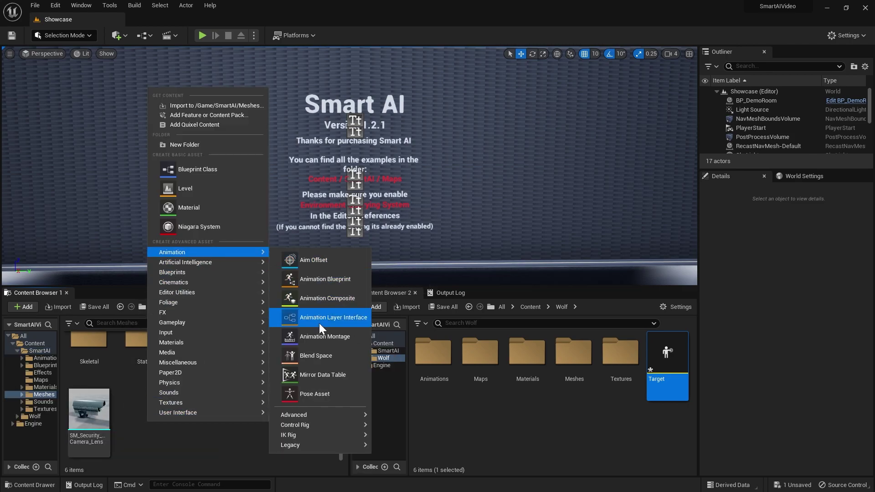
mouse_move(313, 435)
left_click(388, 438)
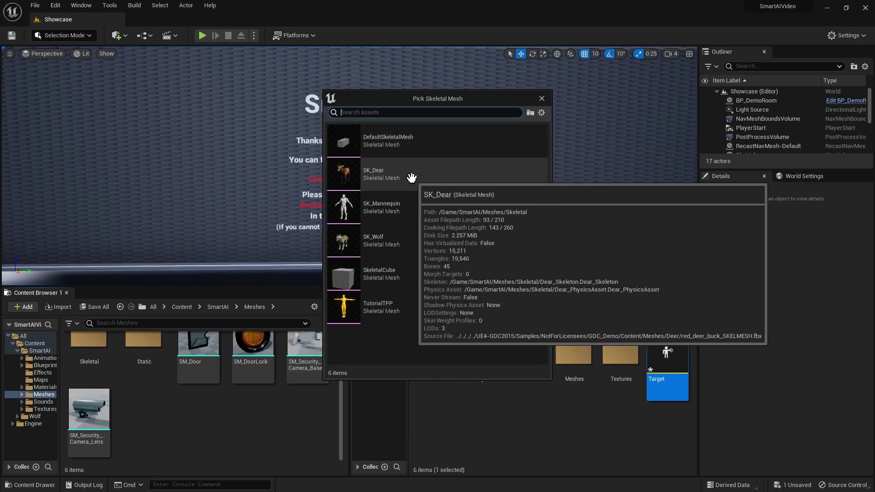
left_click(377, 177)
type("Source")
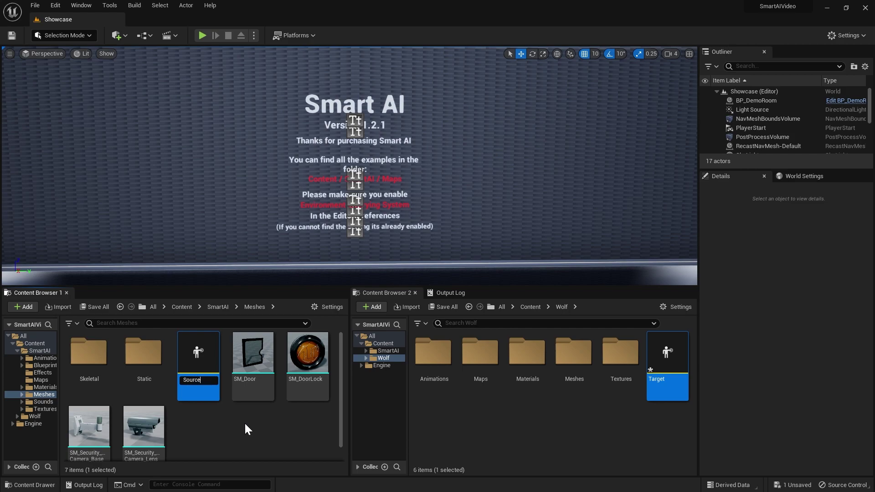
key("Return")
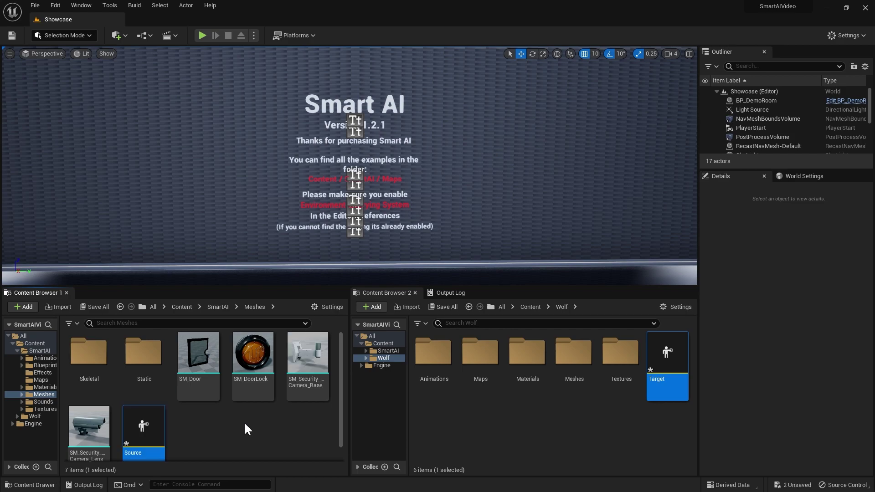
Create an IK Retargeter in the Wolf folder that copies animation from the Source IK Rig
left_click(482, 419)
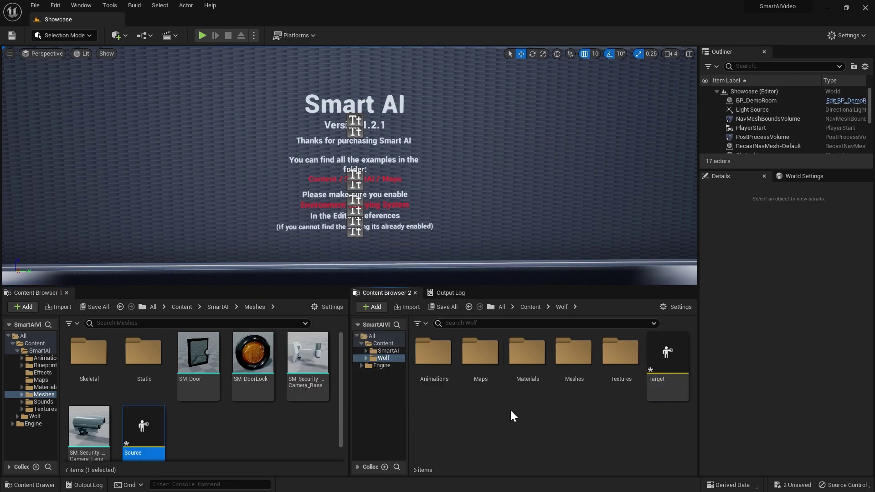
right_click(515, 423)
mouse_move(523, 413)
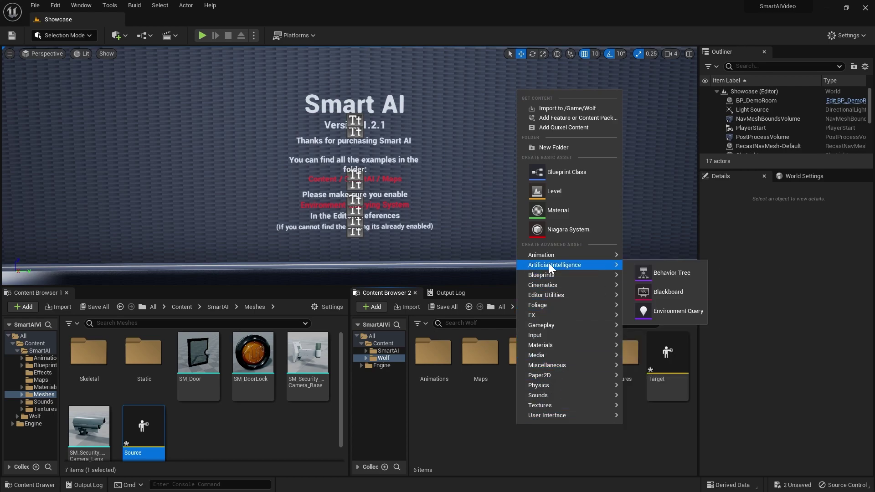
mouse_move(546, 255)
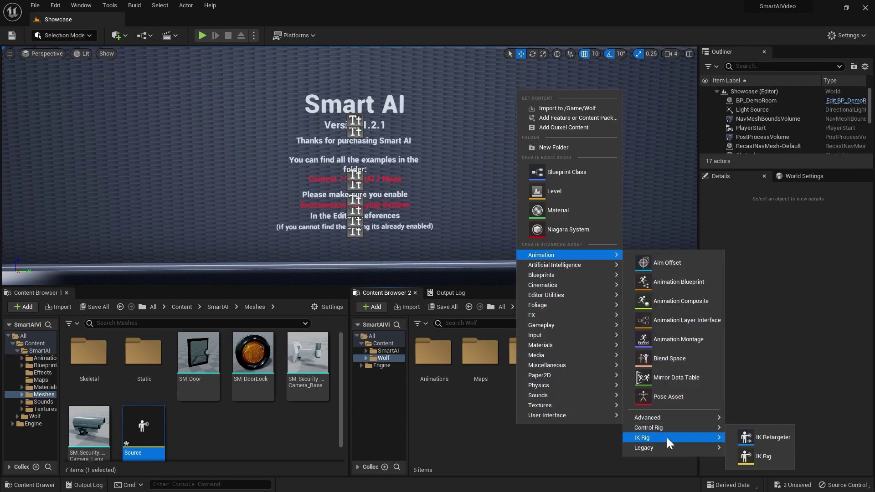
left_click(768, 437)
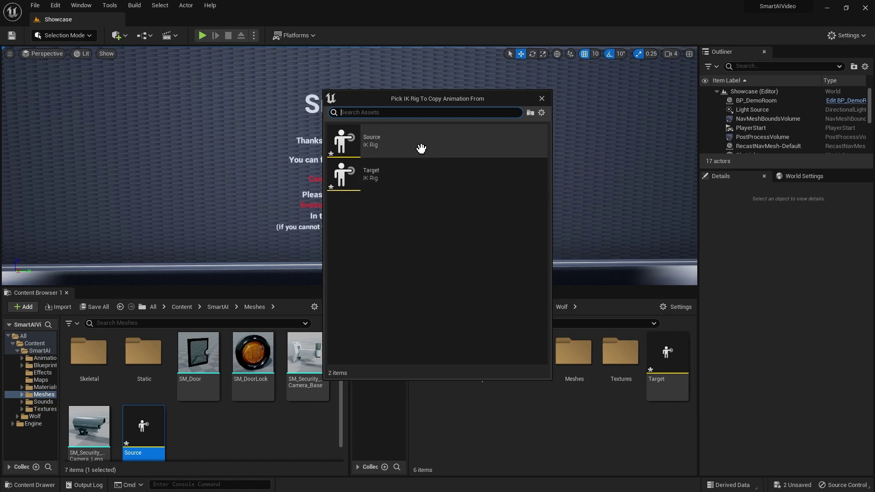
left_click(440, 138)
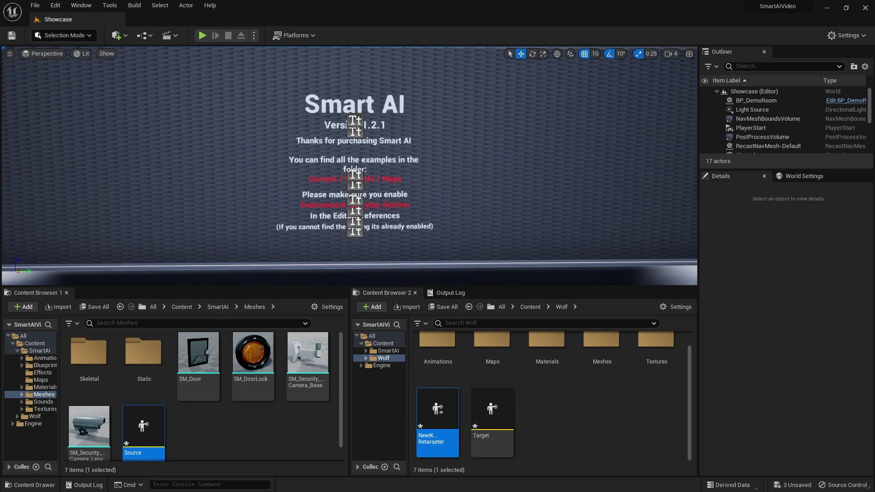
Open the new IK Retargeter and assign the Target IK Rig as its Target IKRig Asset
left_click(175, 21)
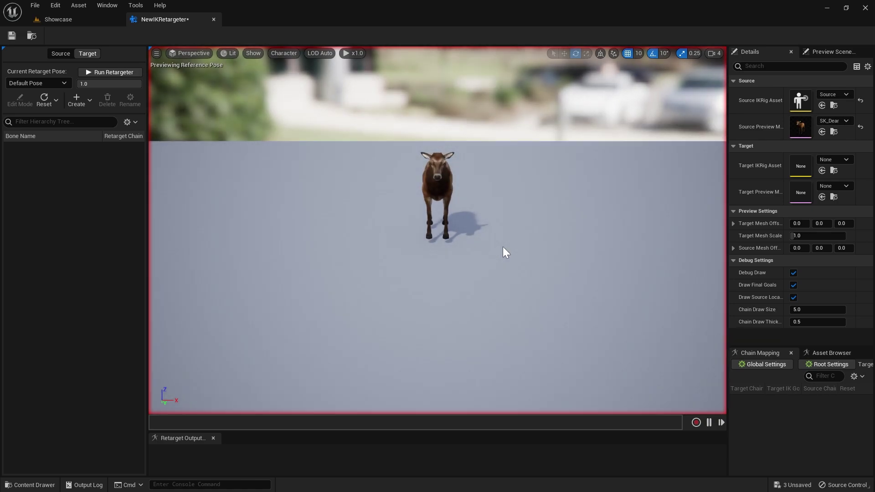
left_click_drag(727, 179, 556, 176)
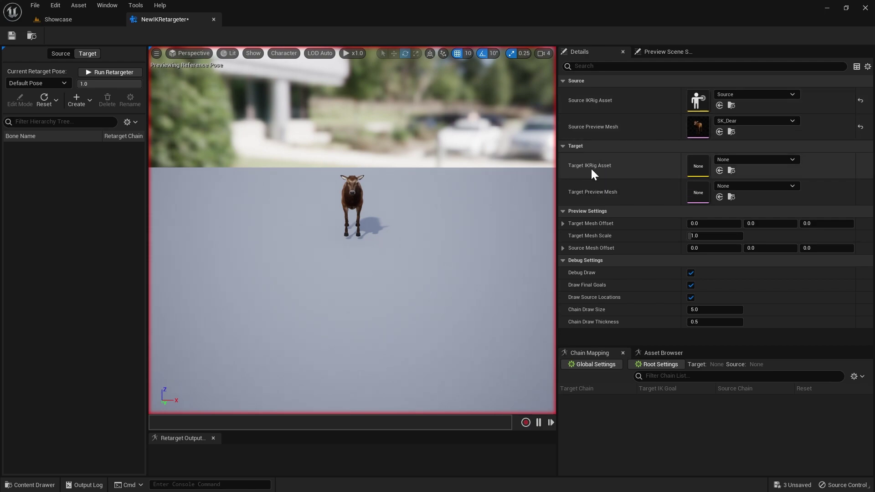
left_click(760, 160)
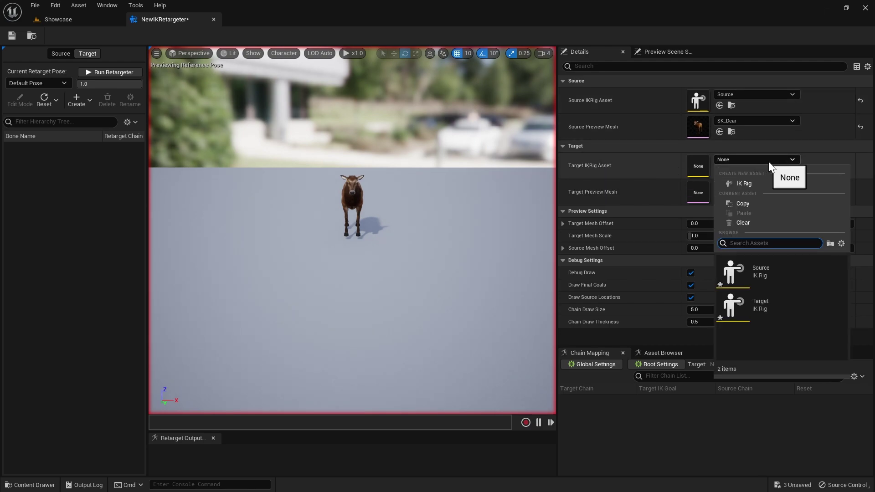
left_click(771, 301)
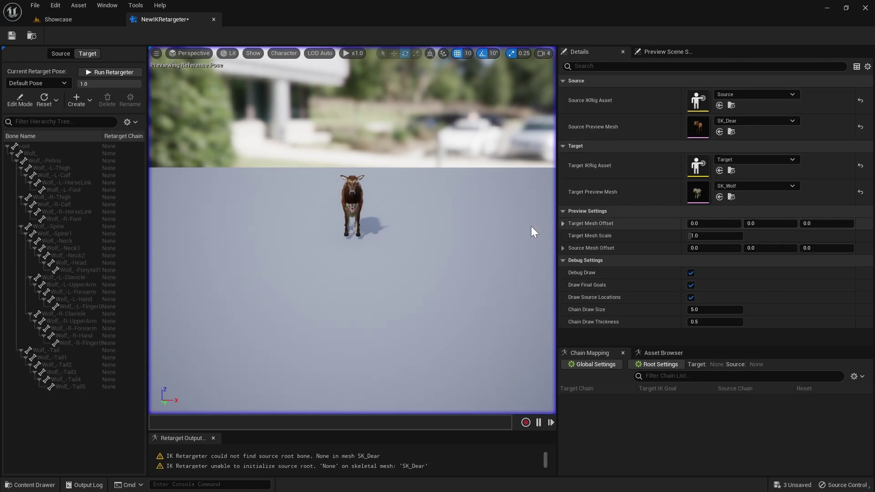
Check the deer and wolf preview meshes, then save the IK Retargeter and close its editor
mouse_move(343, 232)
left_mouse_down("alt")
mouse_move(319, 230)
mouse_move(343, 233)
left_mouse_up("alt")
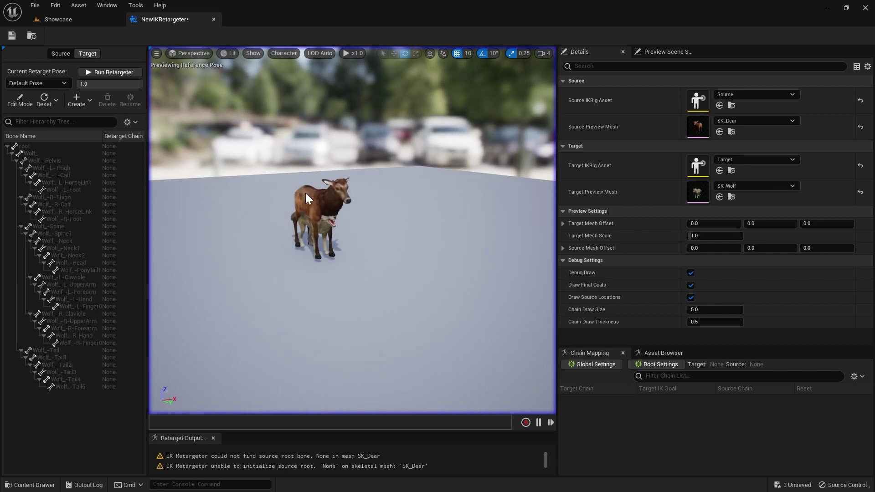
left_click_drag(328, 263, 384, 254, "alt")
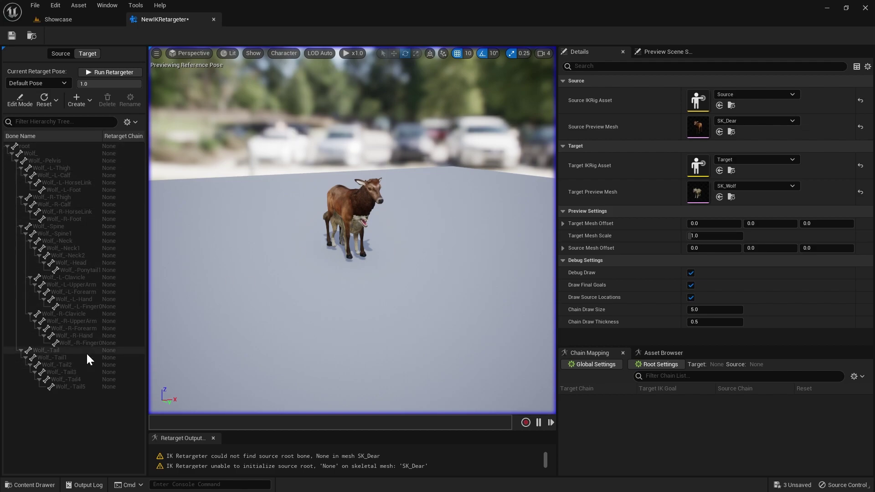
left_click(12, 35)
left_click(214, 19)
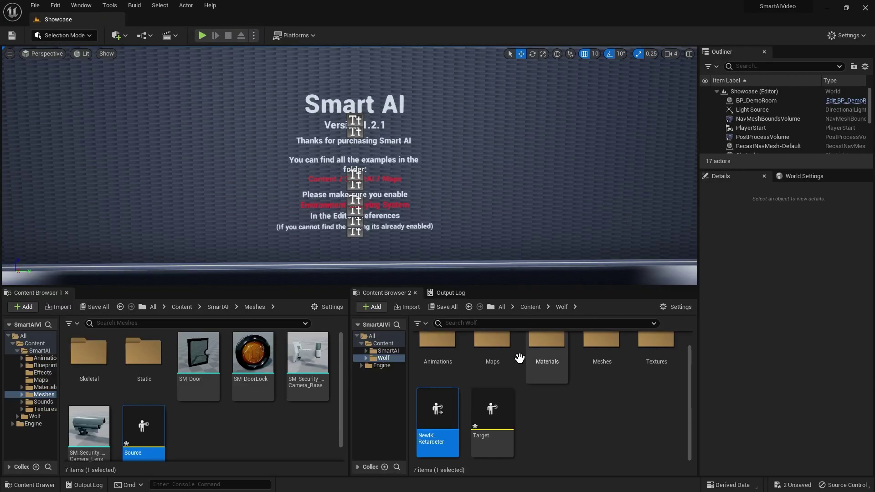
Duplicate and retarget the Deer_AnimBP animation blueprint from the SmartAI Animations folder using NewIKRetargeter
left_click(222, 307)
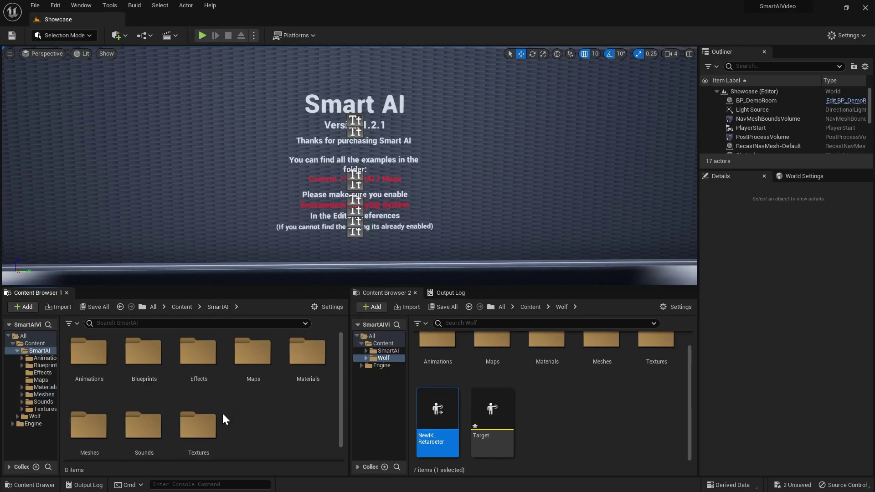
double_click(89, 351)
scroll(232, 433, "down", 1)
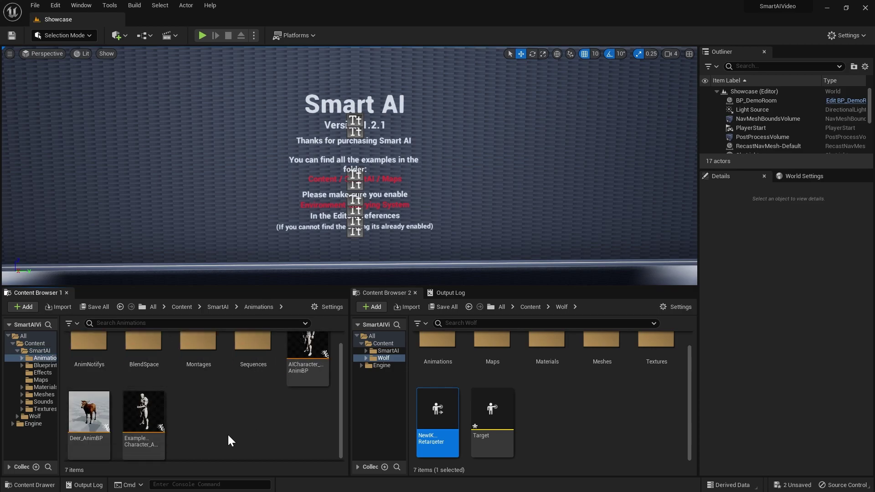
right_click(92, 406)
mouse_move(134, 207)
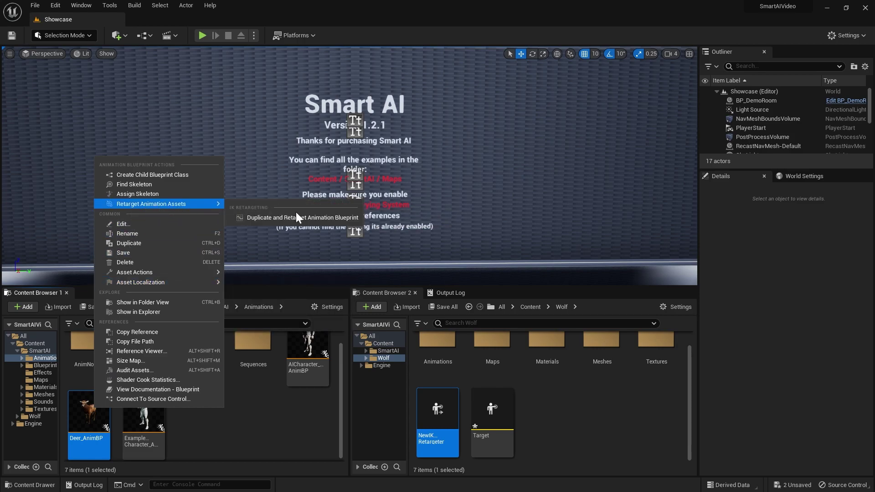
left_click(344, 217)
left_click(606, 174)
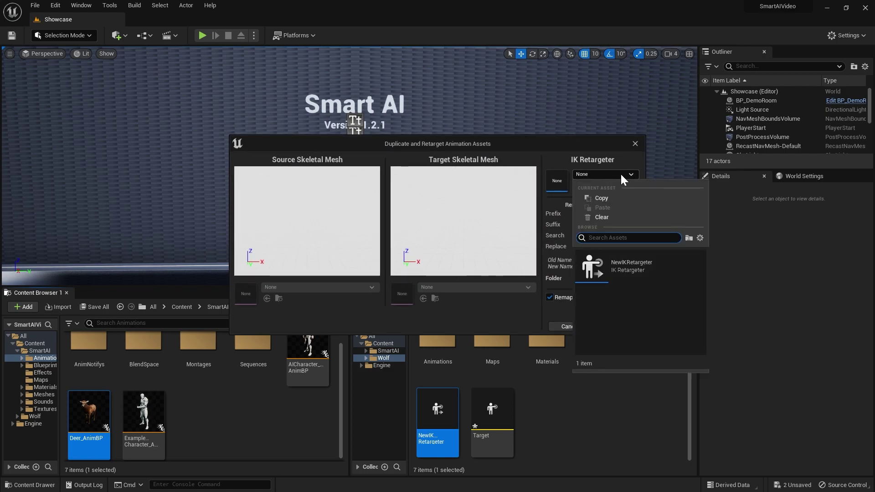
left_click(631, 263)
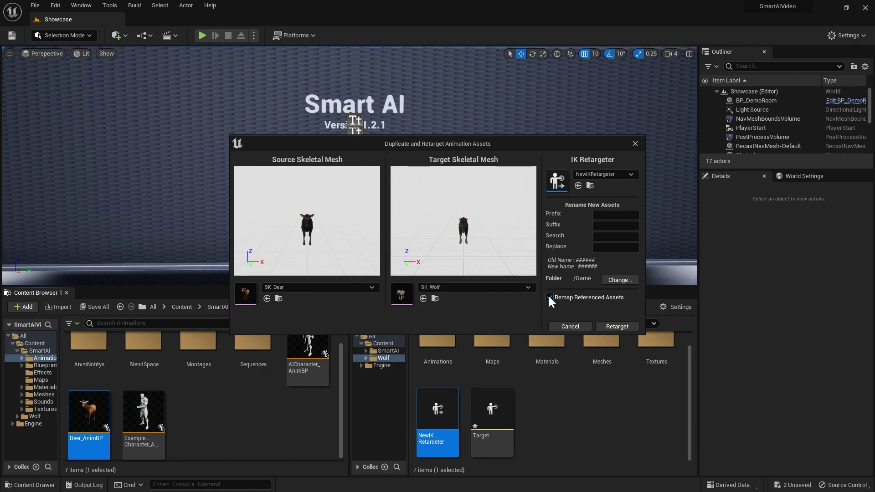
left_click(619, 327)
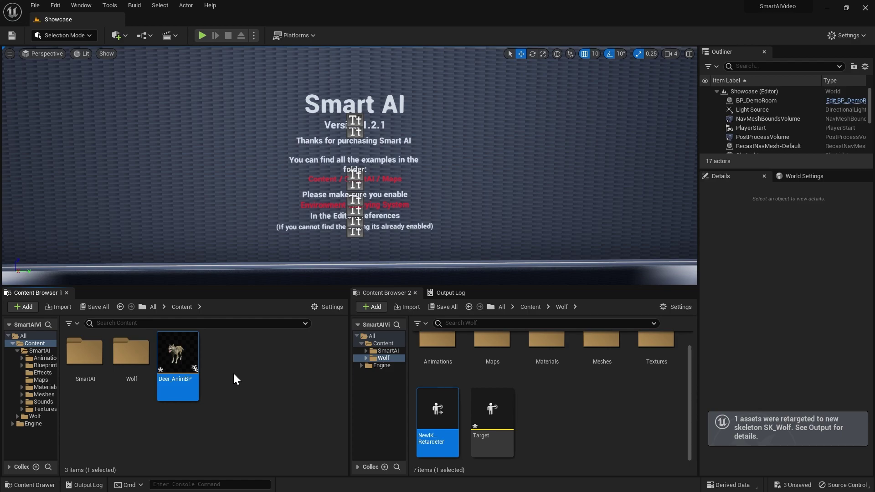
Rename the retargeted Deer_AnimBP copy in the Content folder as Wolf_AnimBP
mouse_move(182, 367)
right_click(184, 361)
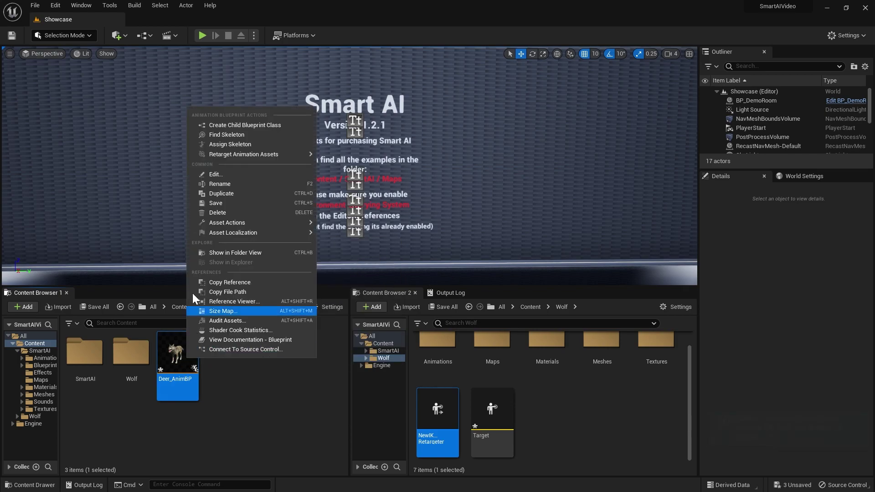
left_click(213, 192)
left_click_drag(173, 380, 163, 380)
type("Wolf")
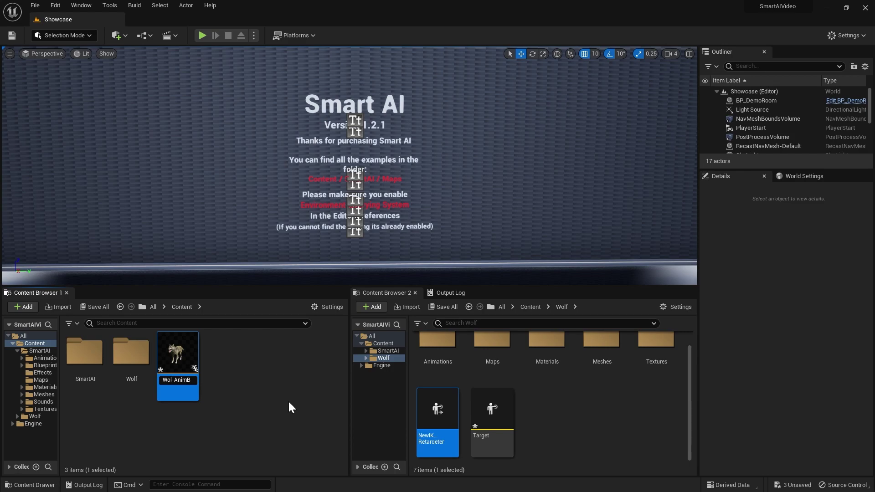
key("Return")
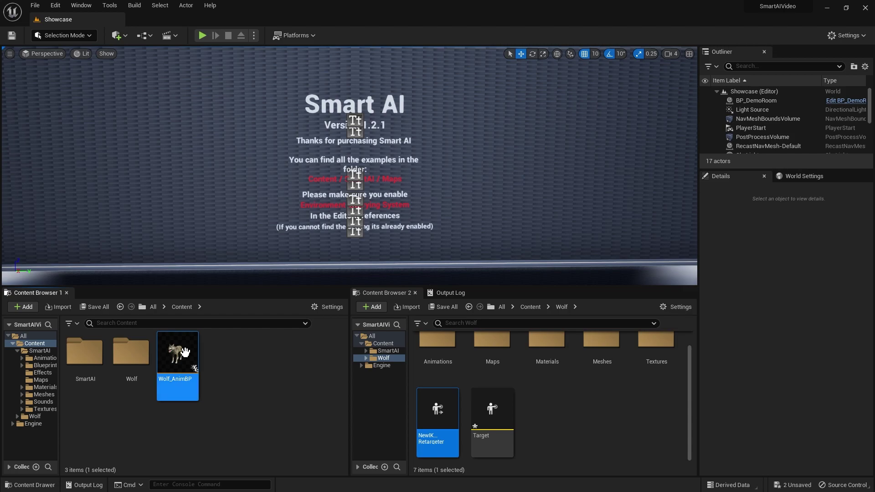
Open the Wolf_AnimBP animation blueprint, dock its editor beside the Showcase level and compile it
mouse_move(185, 351)
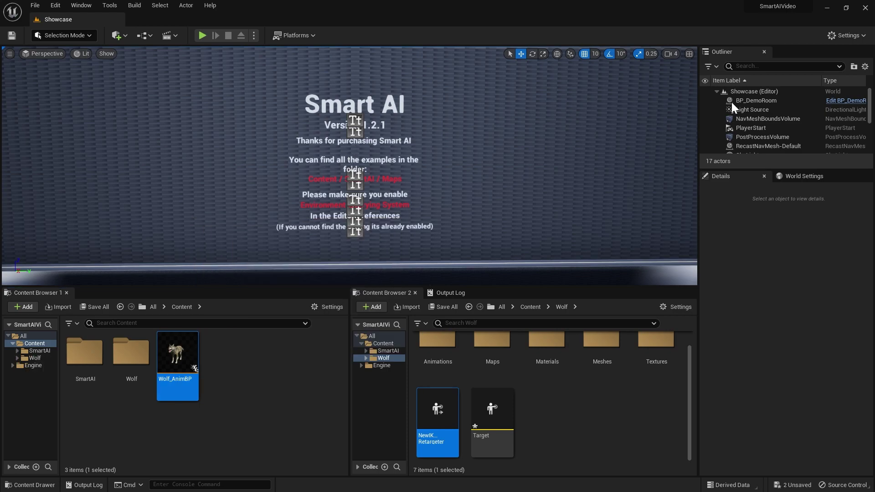
left_click_drag(707, 281, 154, 23)
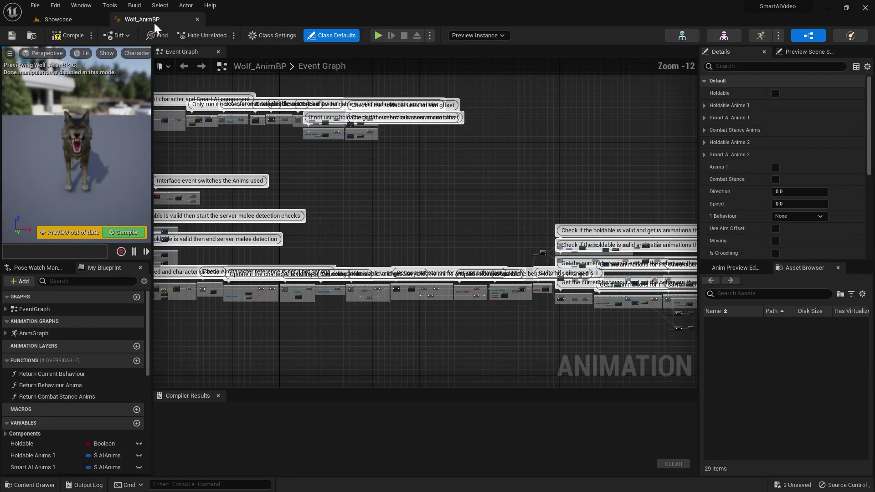
left_click(64, 35)
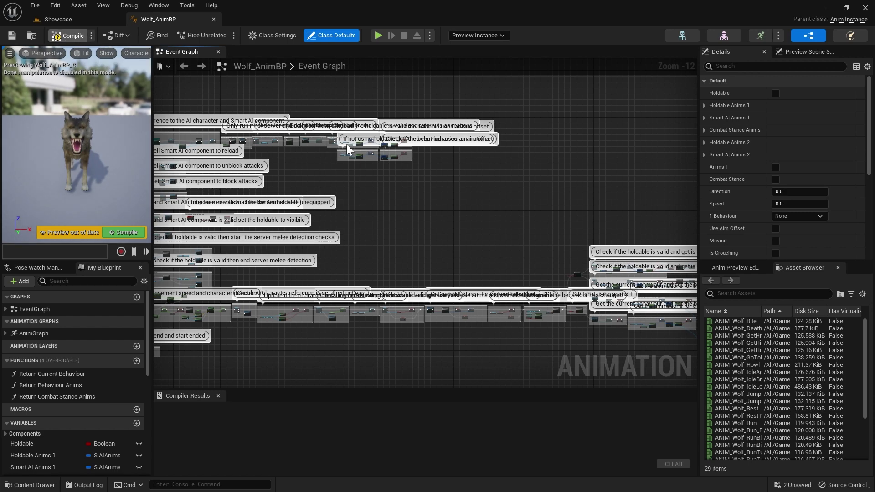
Jump from the compile error to BS_DeerTurn in the Jog state and delete it with its Clampped Direction and Apply Additive nodes
right_click_drag(405, 206, 478, 202)
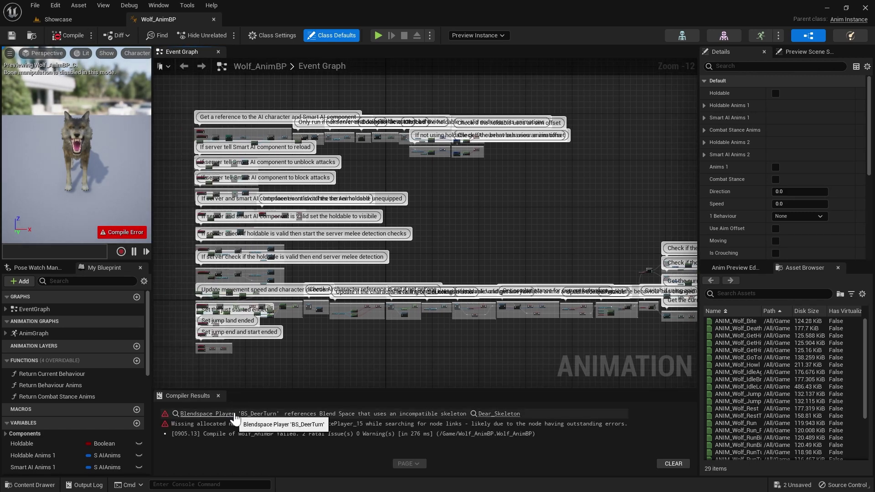
left_click(230, 414)
scroll(433, 303, "down", 2)
right_click_drag(247, 329, 295, 335)
left_click_drag(295, 335, 500, 269)
left_click(502, 239, "ctrl")
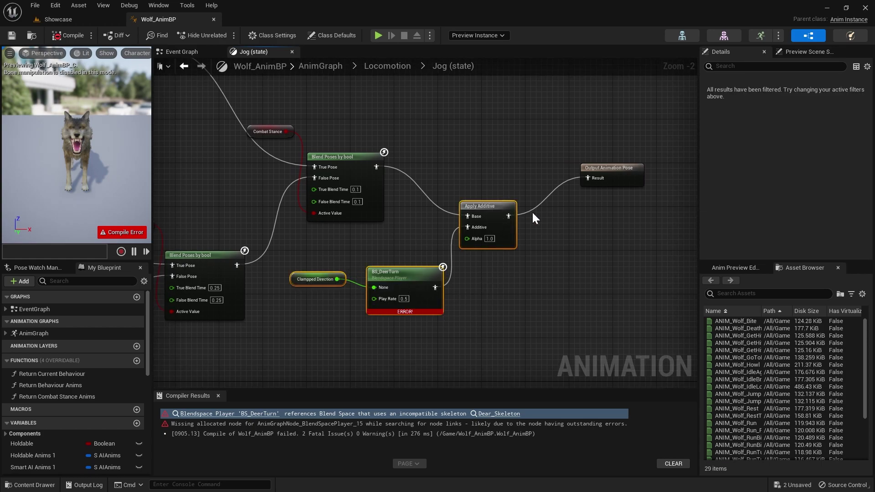
key("Delete")
Connect the final Blend Poses by bool node directly to Output Animation Pose, move the output node closer and recompile
left_click_drag(588, 178, 376, 167)
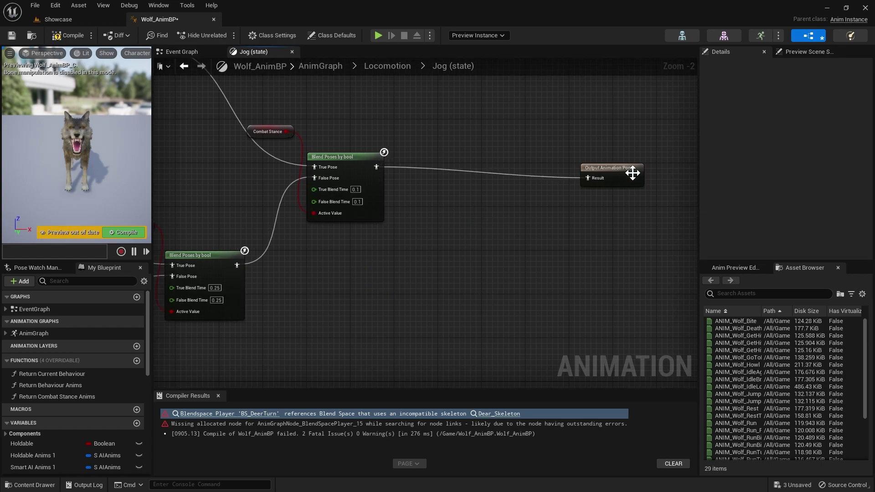
left_click_drag(629, 168, 457, 156)
left_click(504, 252)
left_click(55, 36)
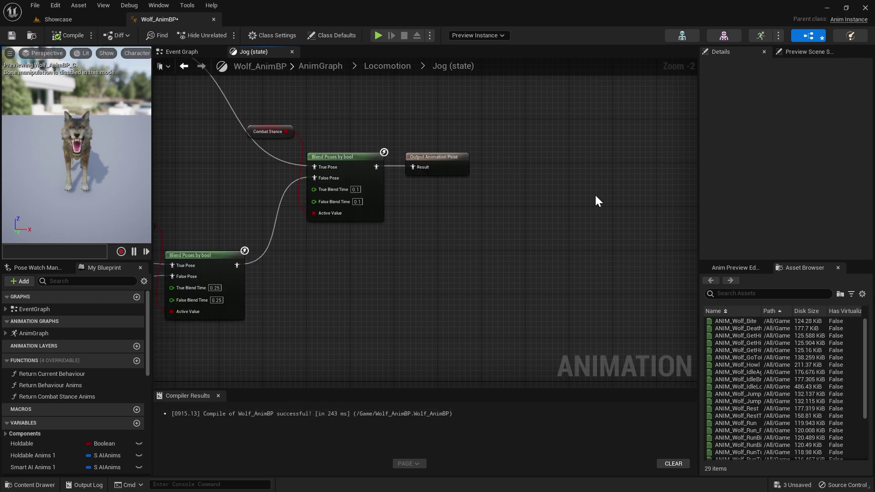
In the Event Graph, delete the loose nodes above the "Update movement speed and character direction" comment and recompile
left_click(190, 54)
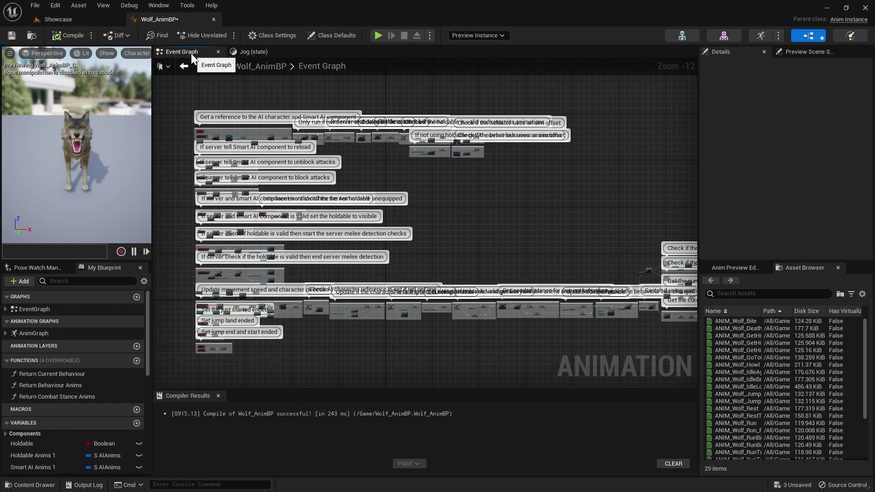
scroll(341, 256, "up", 9)
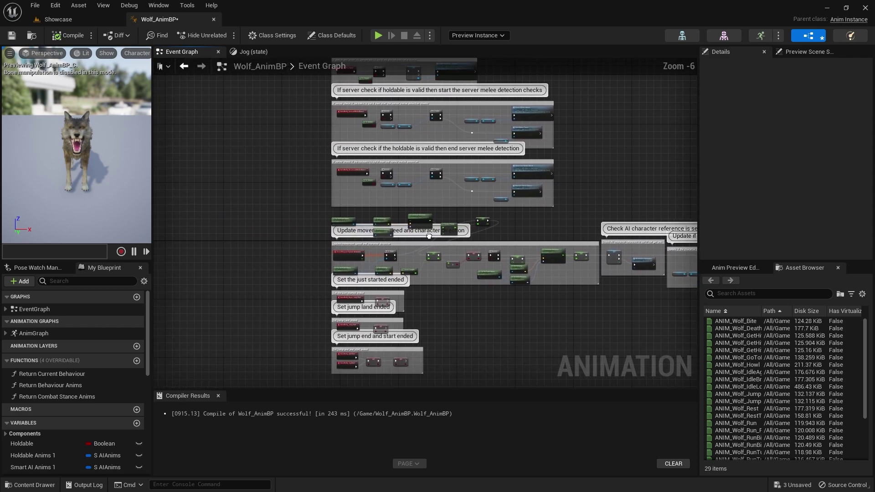
left_click_drag(179, 159, 658, 228)
key("Delete")
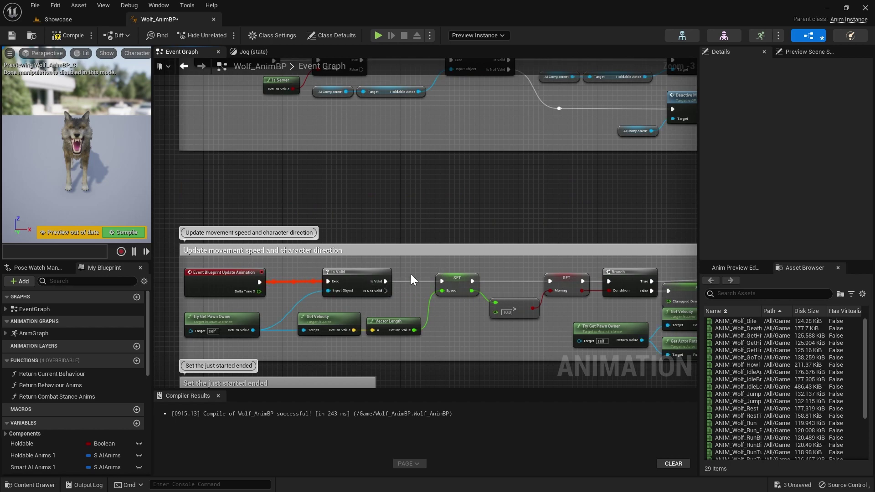
right_click_drag(410, 275, 334, 146)
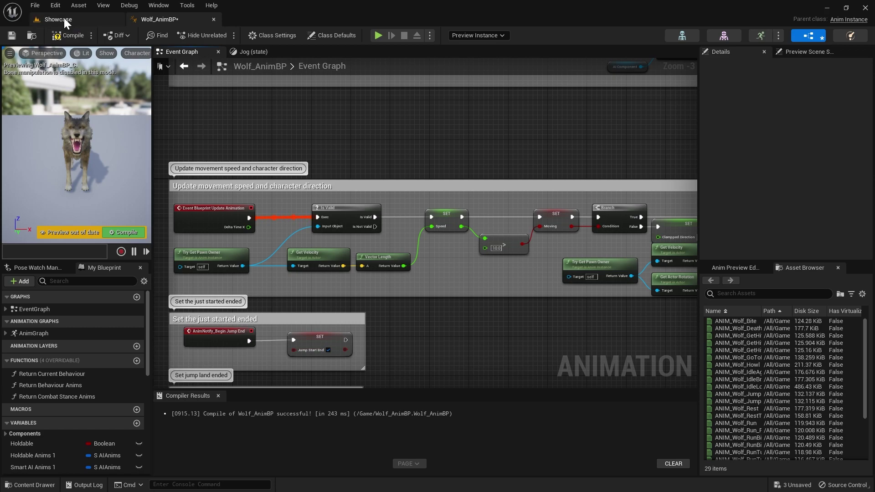
left_click(67, 31)
Open SK_Wolf_Skeleton from the Wolf Meshes folder and view the wolf from the side
left_click(77, 20)
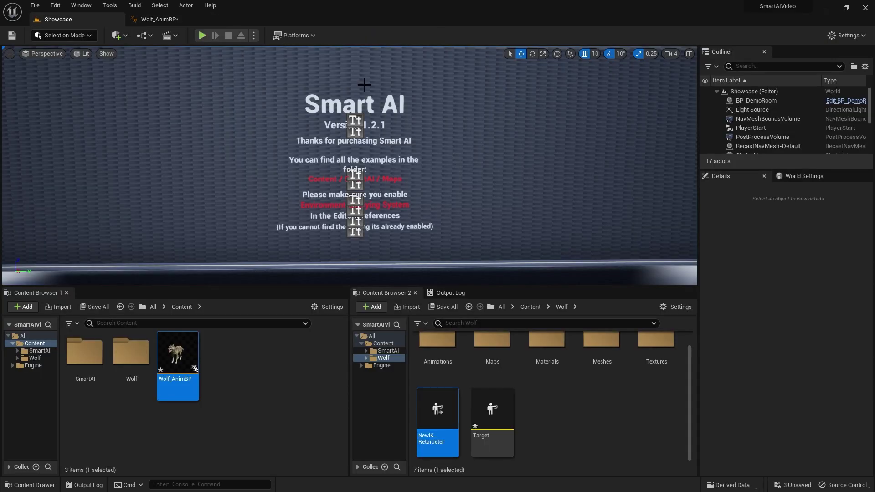
left_click(597, 392)
scroll(598, 393, "up", 1)
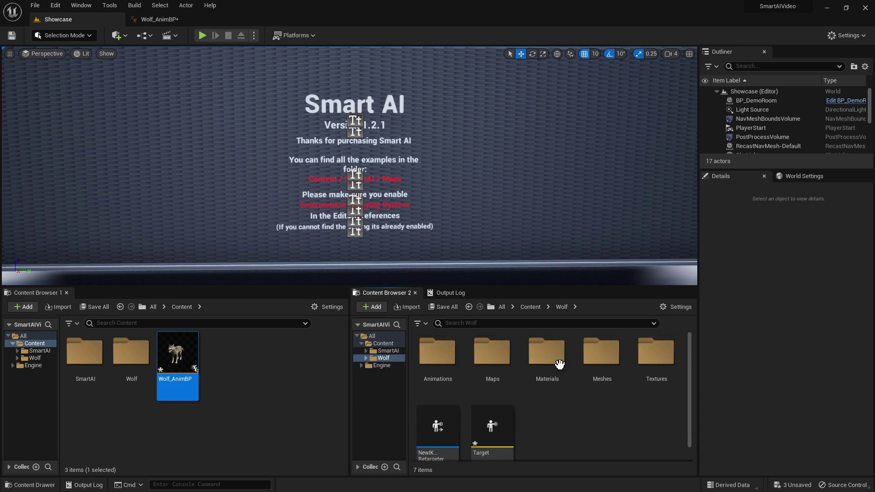
double_click(601, 352)
double_click(524, 351)
left_click_drag(510, 173, 328, 175)
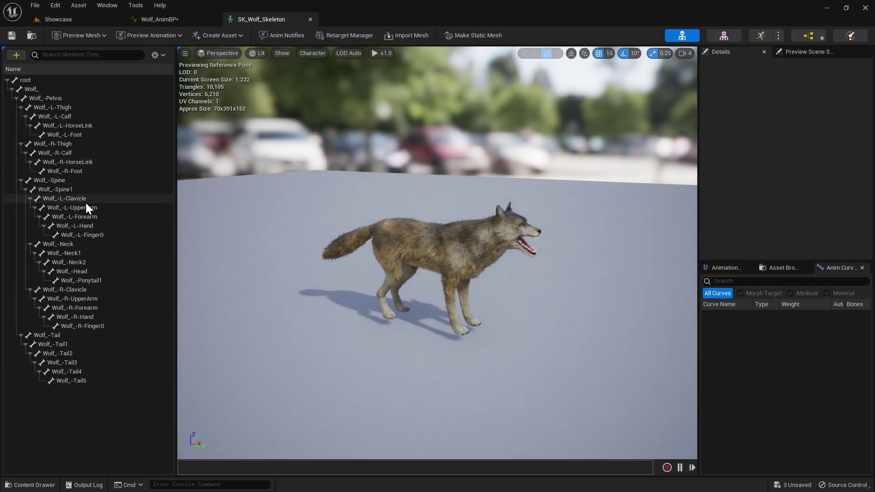
left_click_drag(518, 276, 512, 268)
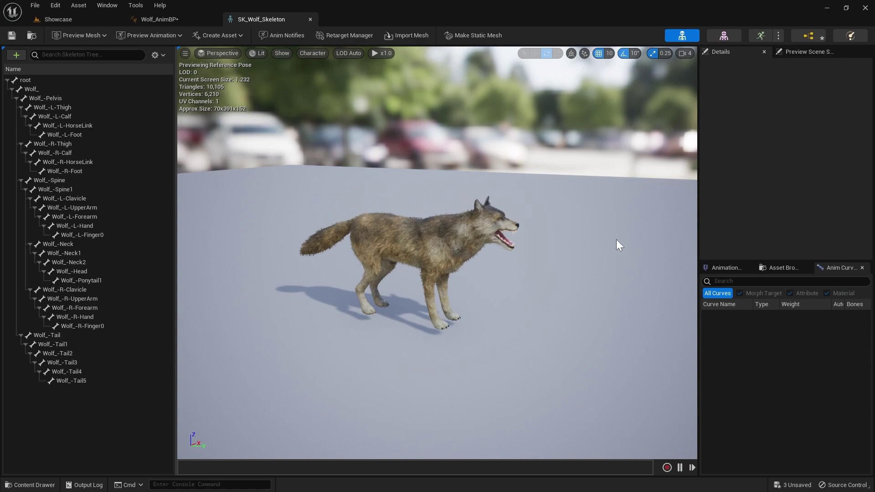
right_click_drag(486, 231, 534, 231)
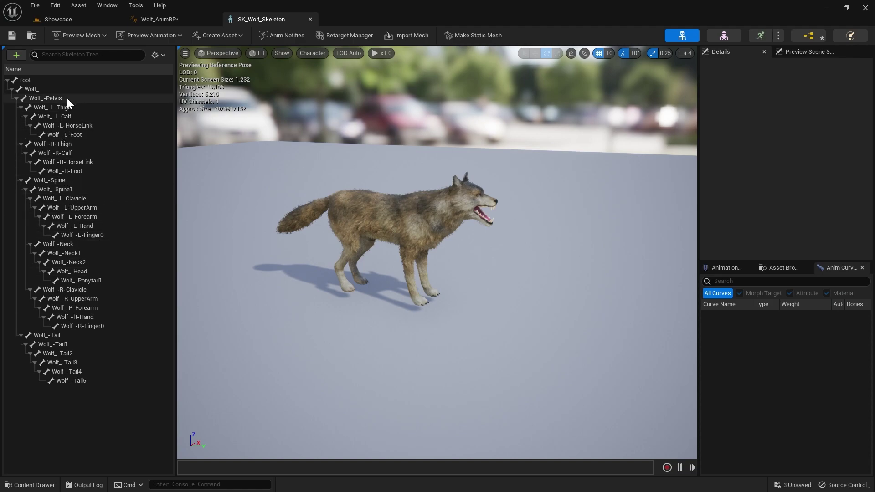
Add a socket to the Wolf_-Head bone in the skeleton tree
left_click(113, 225)
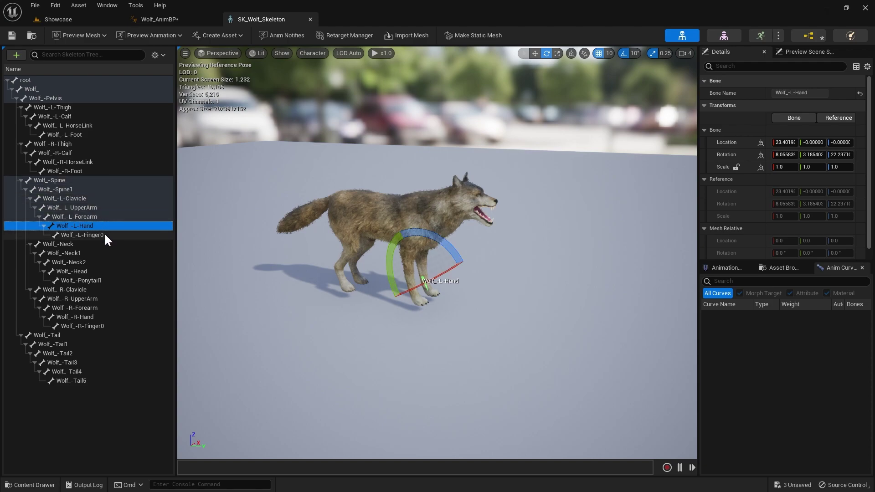
left_click(108, 272)
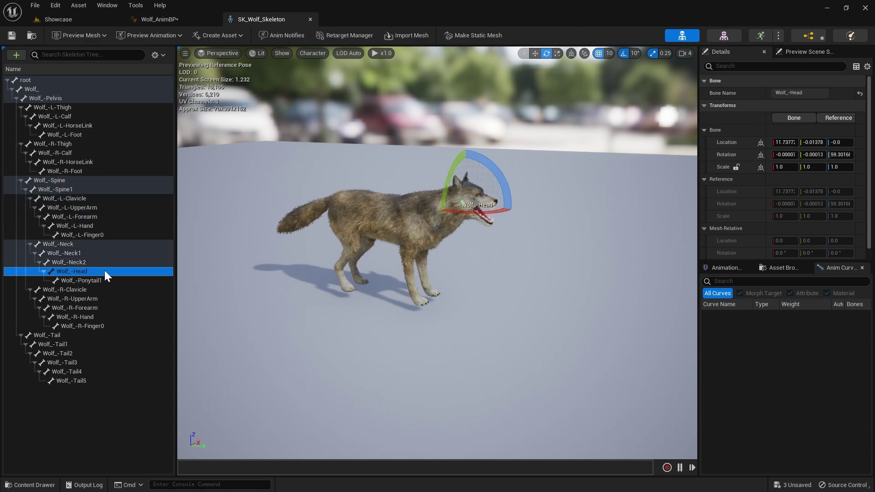
right_click(103, 270)
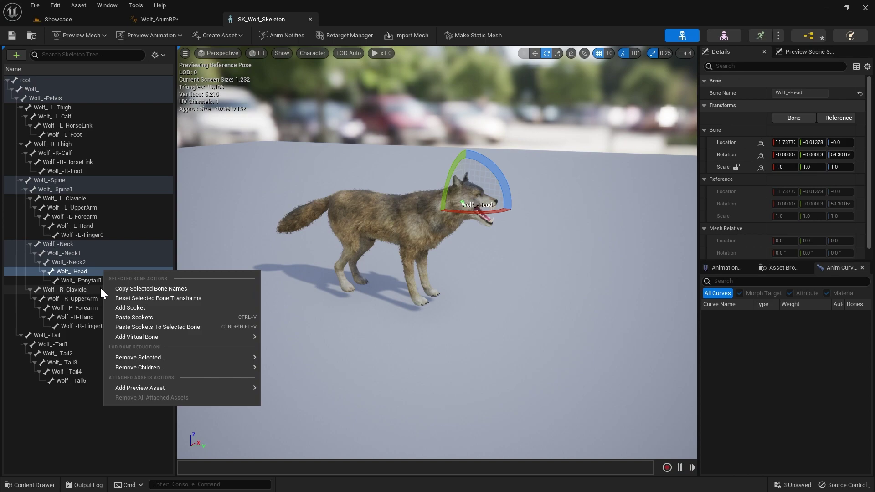
left_click(121, 308)
Rename the new head socket as MeleeTrace_Socket and save the skeleton
right_click(112, 280)
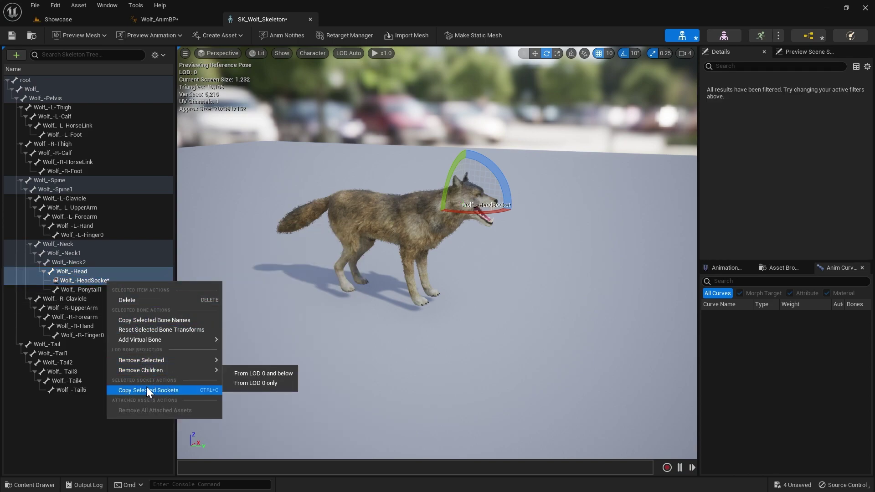
double_click(81, 279)
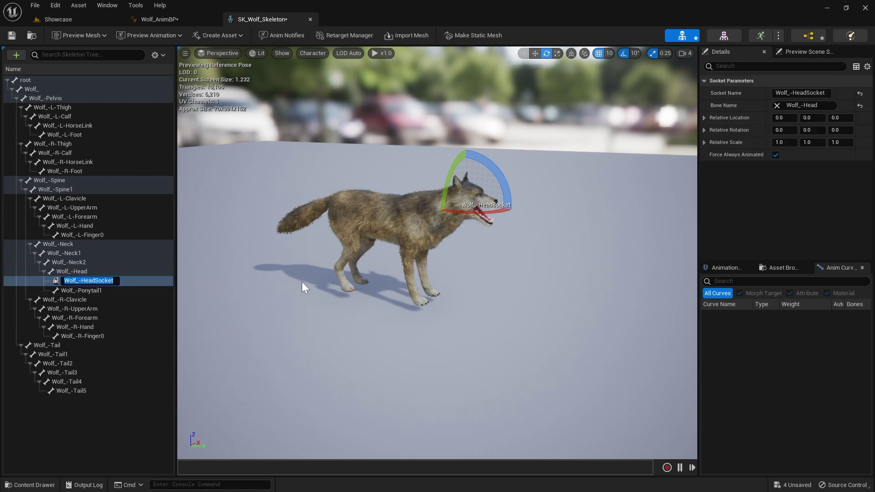
key("BackSpace")
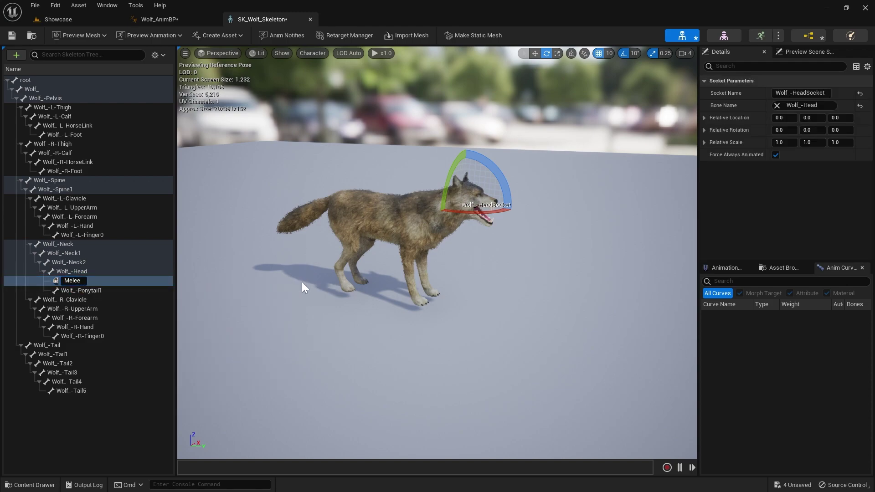
type("MeleeTrace_Socket")
key("Return")
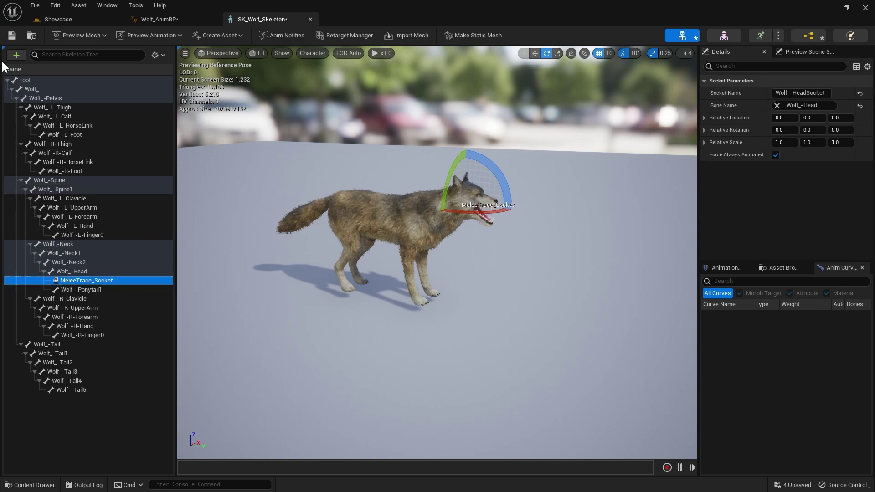
left_click(16, 35)
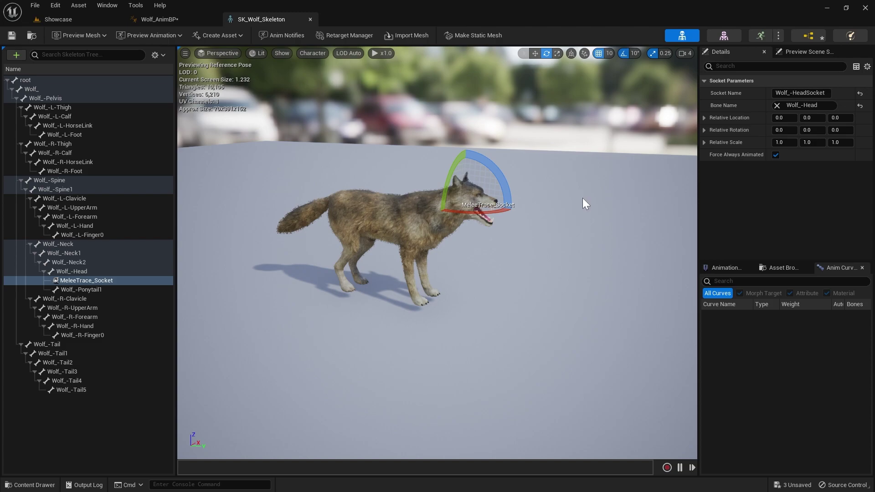
Move MeleeTrace_Socket to the front of the wolf's open mouth, at relative location about -5.88, -23.66, 0
left_click(129, 281)
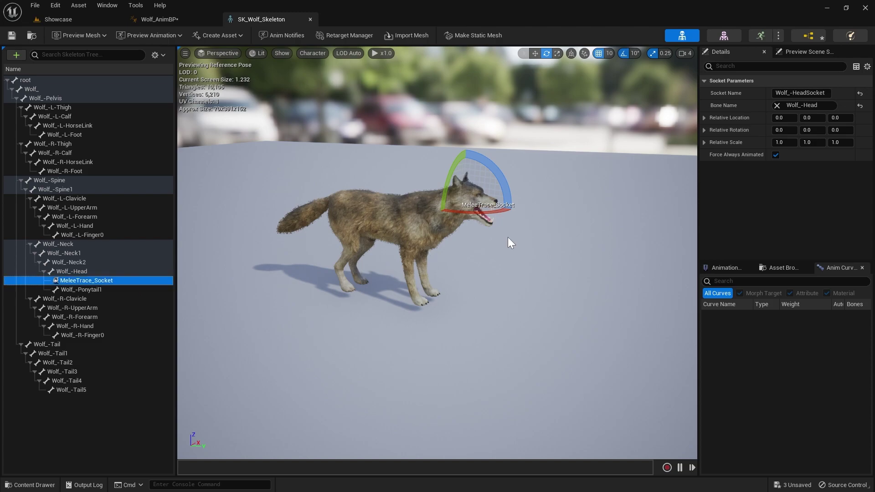
key("f")
key("w")
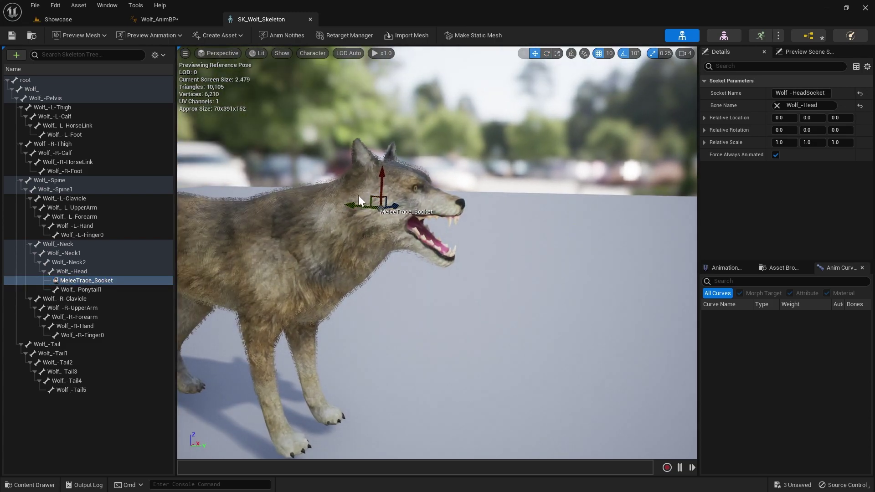
left_click_drag(371, 195, 445, 224)
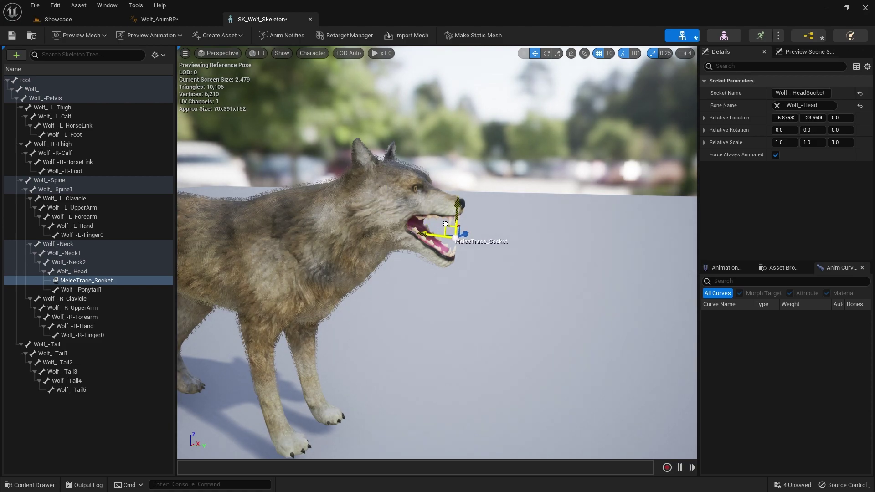
Rotate MeleeTrace_Socket to about -90 degrees around Z and widen the details area to show its full values
scroll(558, 254, "up", 4)
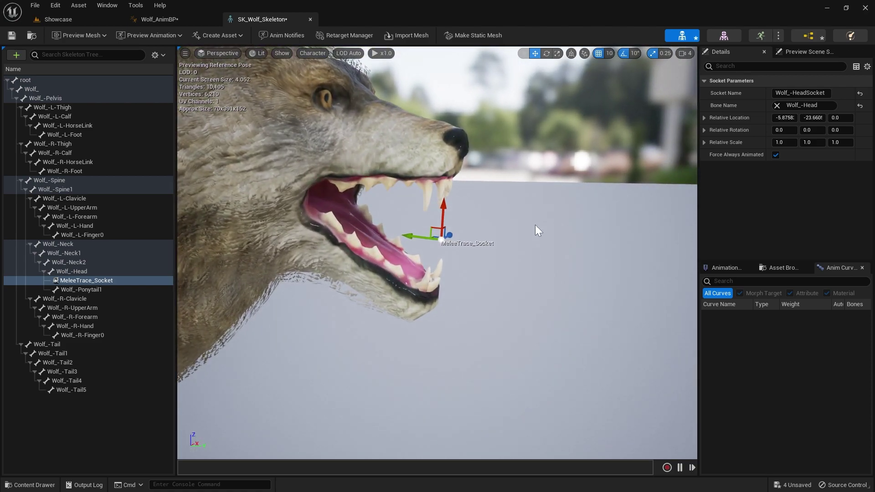
key("e")
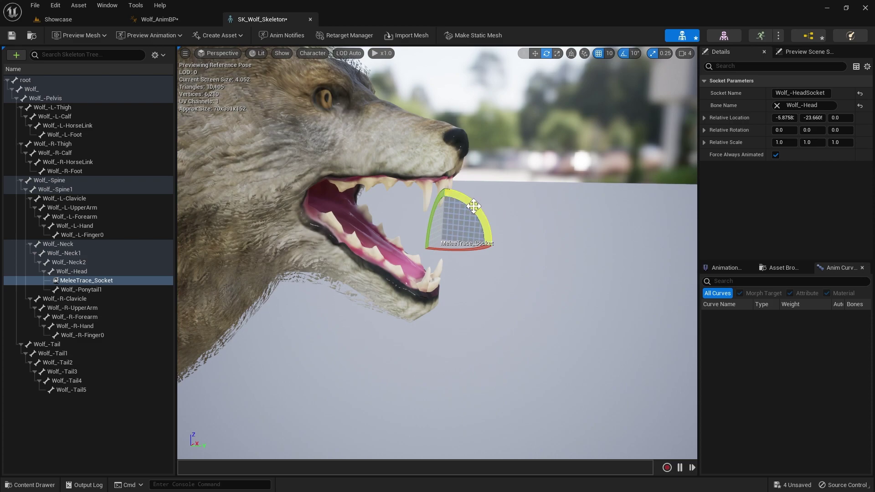
left_click_drag(473, 206, 509, 250)
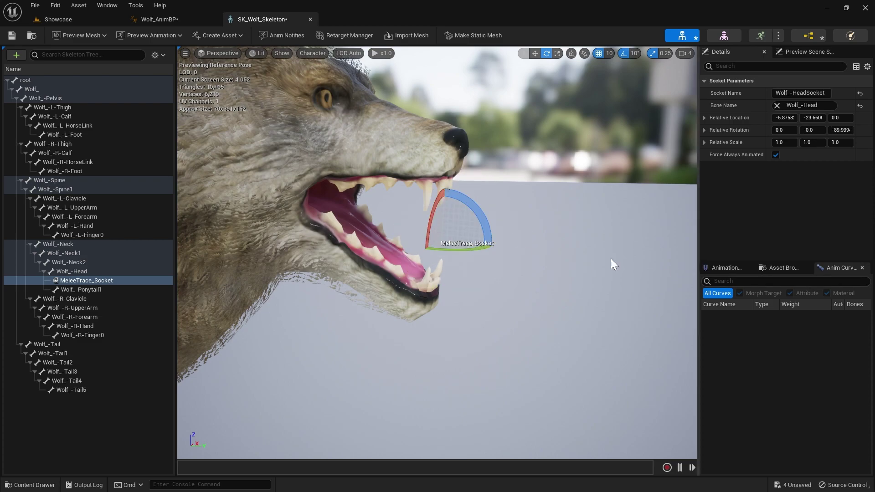
left_click_drag(698, 121, 615, 122)
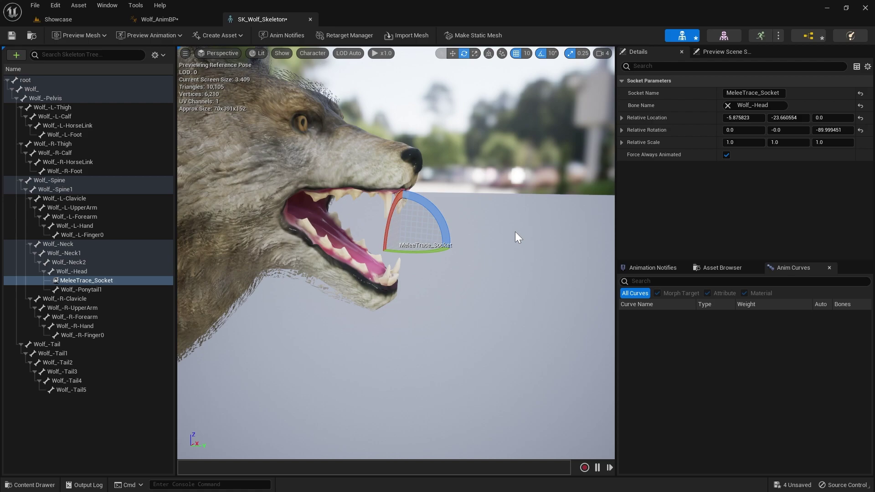
Return to the Showcase level and create a Blend Space in the Wolf folder using SK_Wolf_Skeleton
left_click(69, 16)
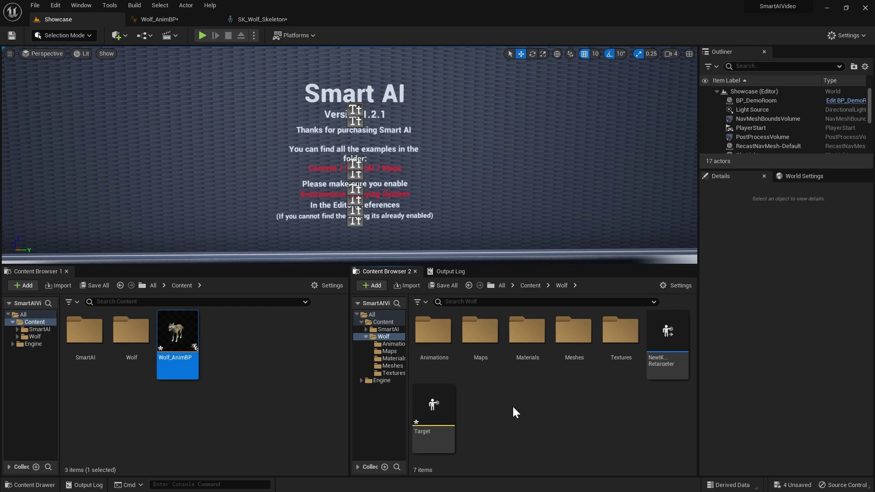
right_click(489, 398)
mouse_move(539, 234)
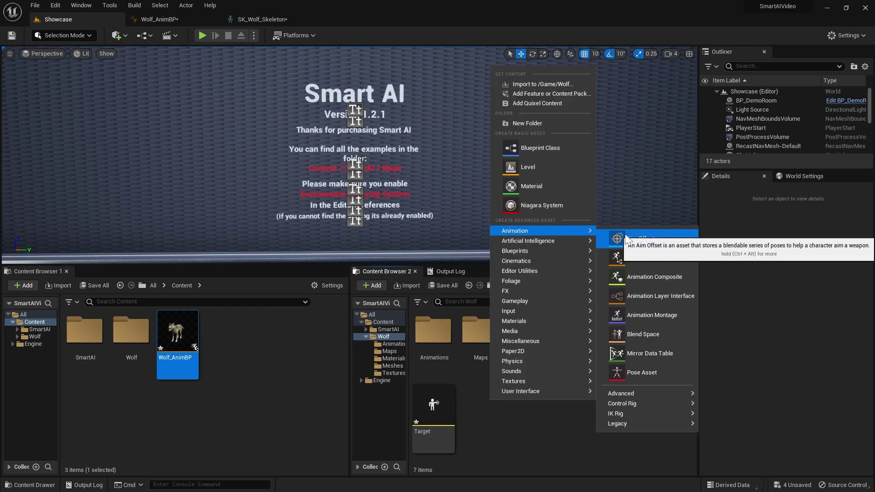
left_click(650, 338)
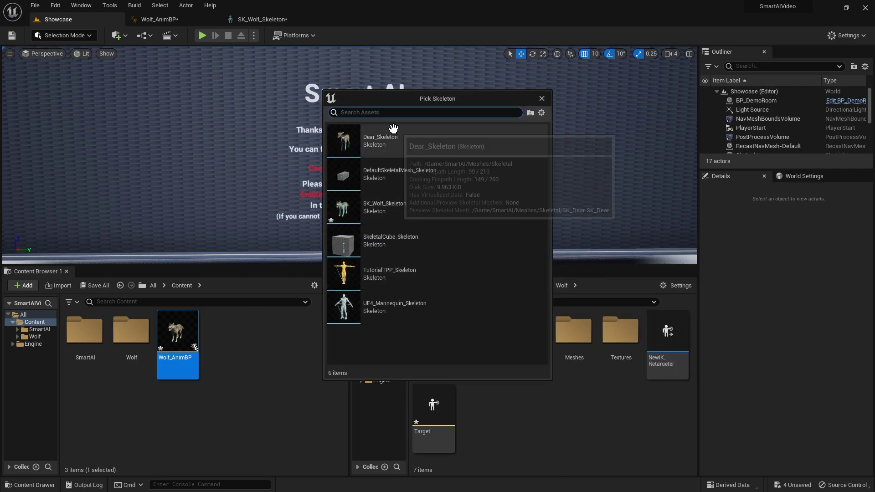
left_click(430, 205)
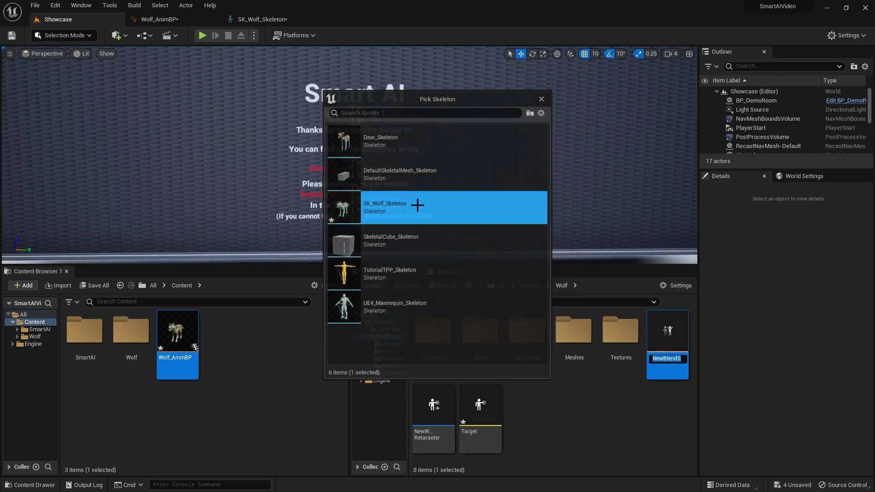
Name the new blend space BS_Wolf_Walk and open it for editing
type("BS")
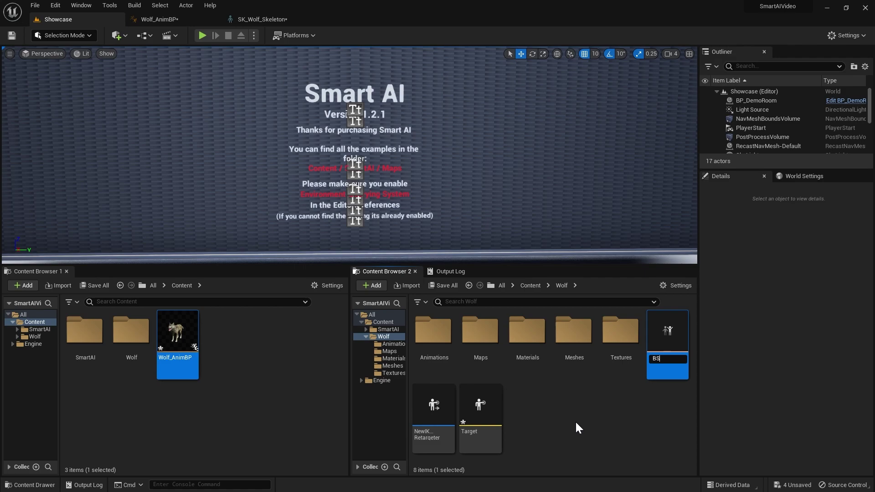
type("_Wolf_Walk")
key("Return")
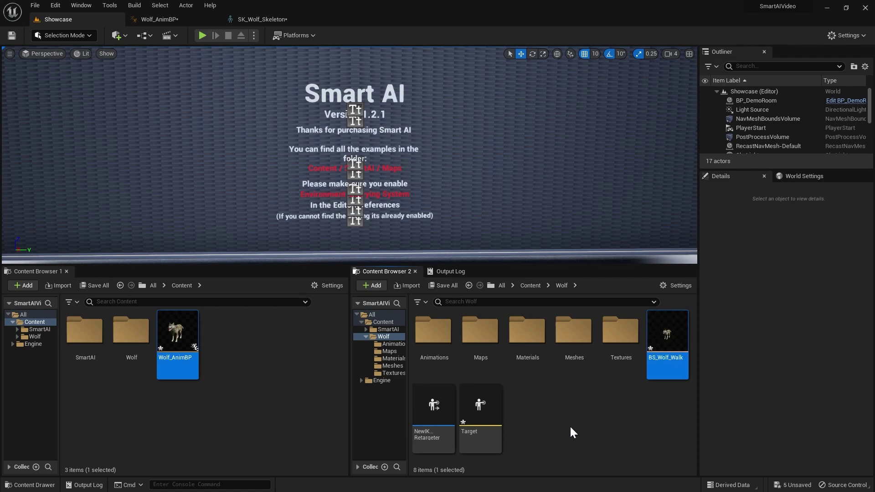
double_click(666, 340)
Place ANIM_Wolf_Walk samples at the middle of the grid's top, bottom, left and right edges, and save BS_Wolf_Walk
left_click_drag(496, 160, 437, 150)
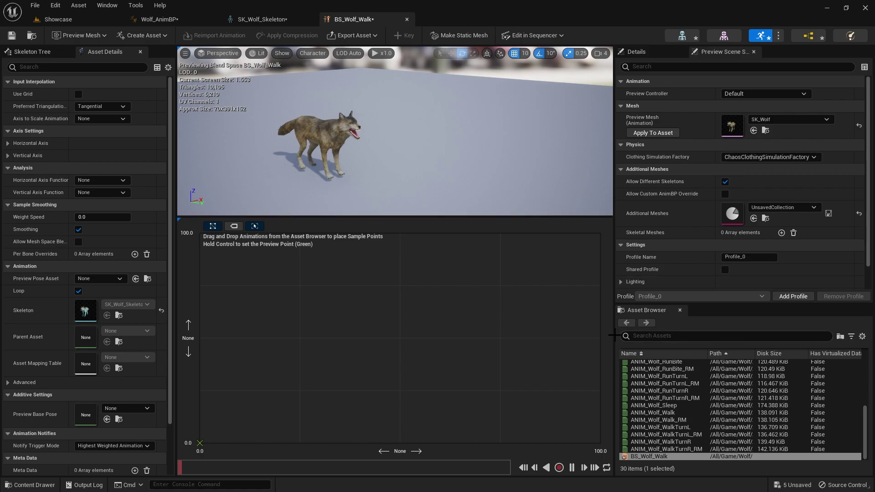
left_click(662, 336)
type("wolf walk")
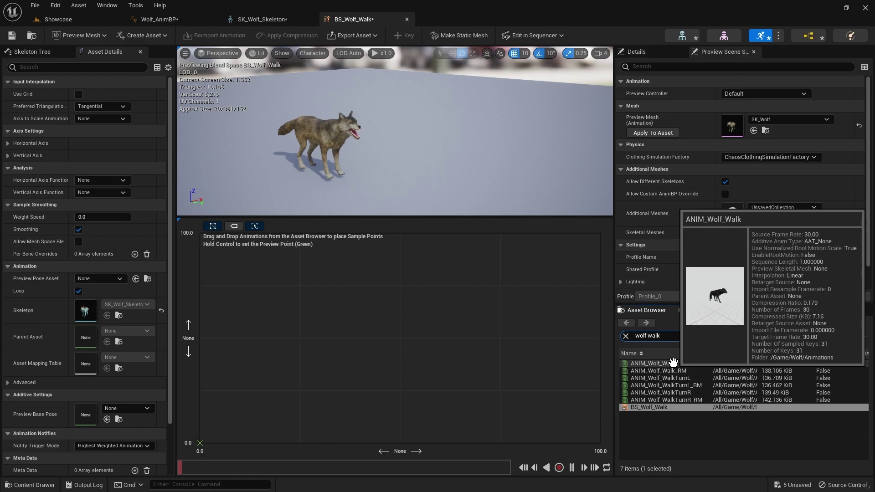
left_click_drag(673, 362, 399, 235)
left_click_drag(656, 363, 400, 441)
left_click_drag(652, 363, 200, 338)
left_click_drag(652, 363, 599, 338)
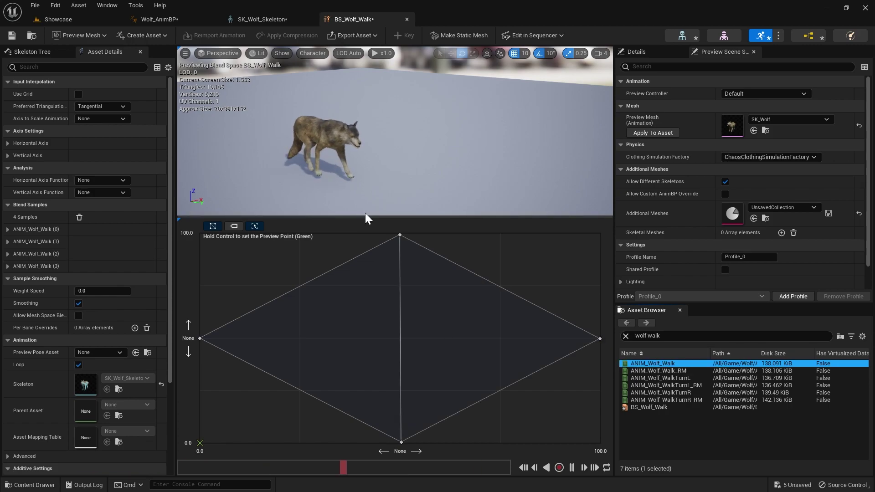
left_click(12, 35)
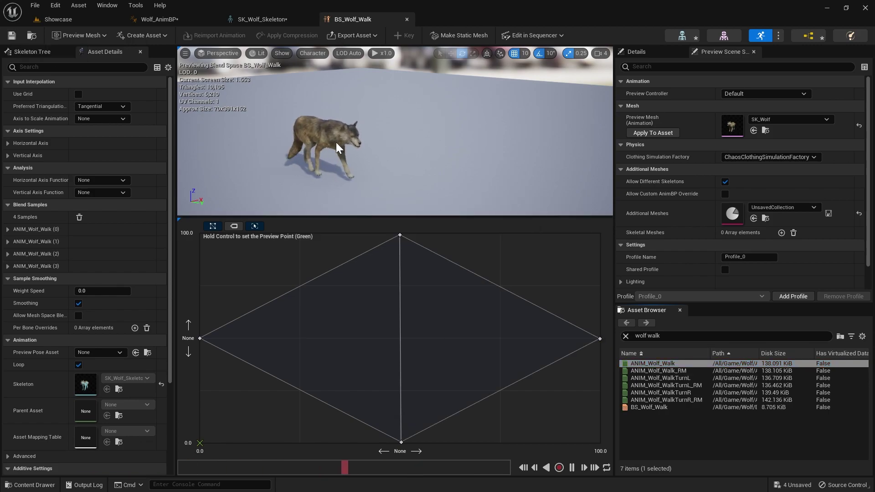
Duplicate BS_Wolf_Walk in the Wolf folder as BS_Wolf_Run and open the copy
left_click(58, 19)
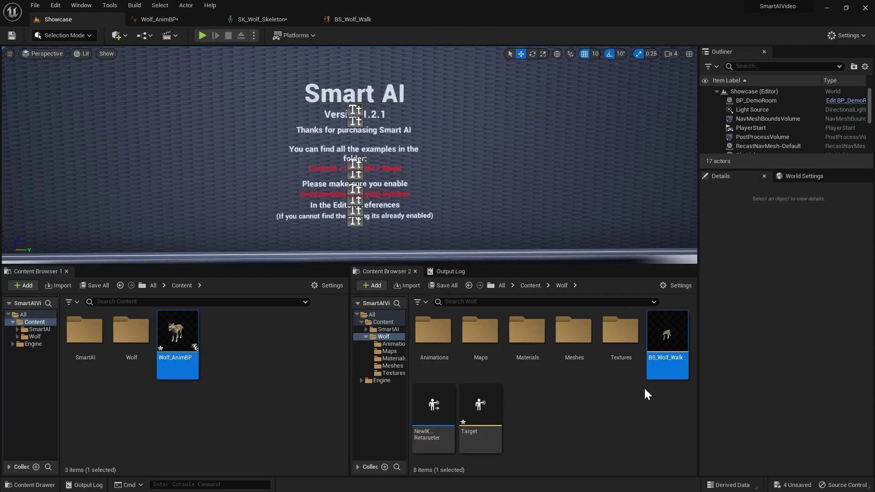
right_click(668, 336)
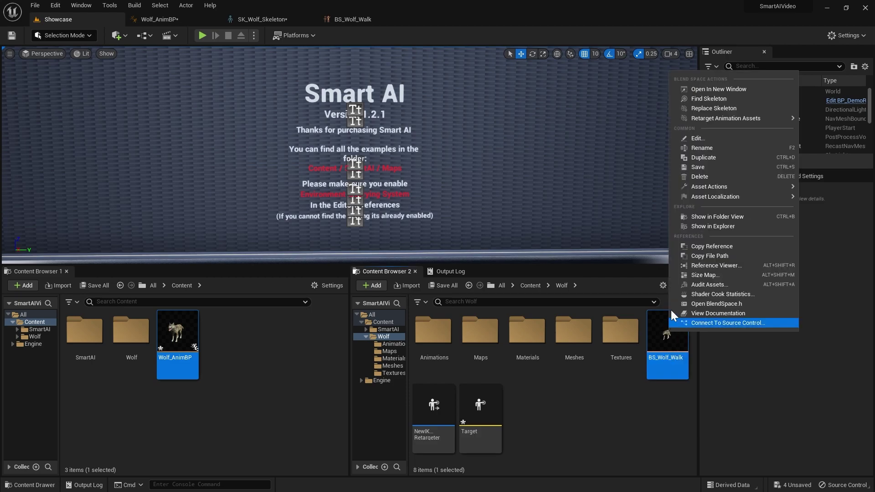
left_click(682, 158)
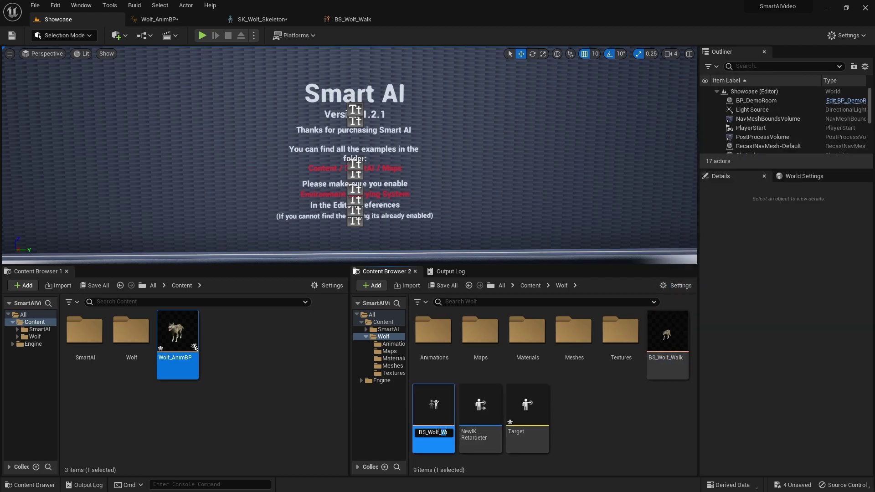
key("BackSpace")
key("BackSpace")
type("Run")
key("Return")
double_click(667, 339)
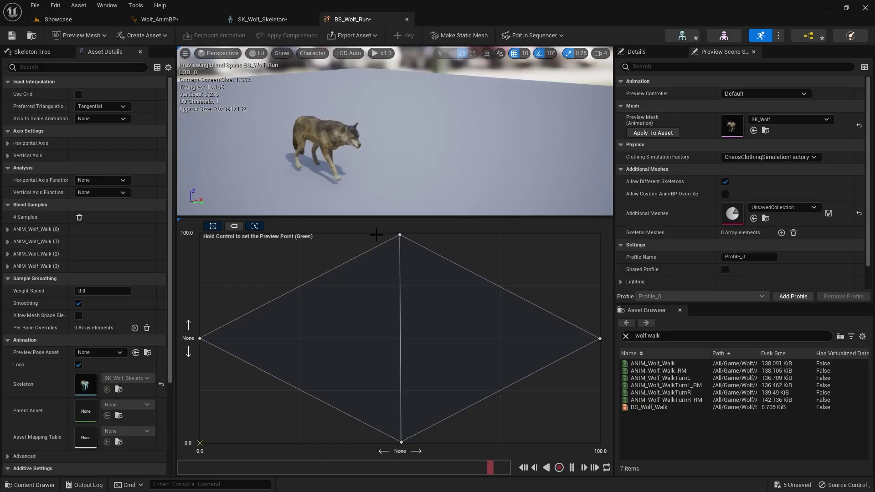
Change the animation of the blend grid's top sample to ANIM_Wolf_Run
right_click(399, 236)
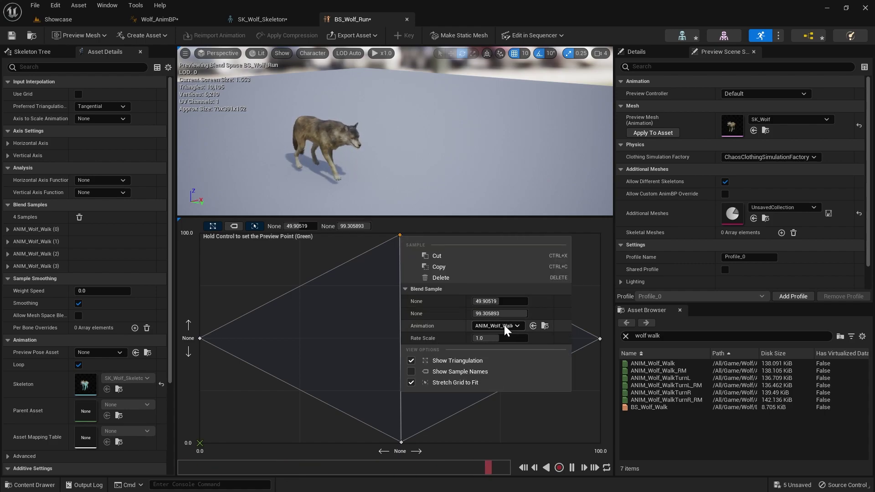
left_click(517, 325)
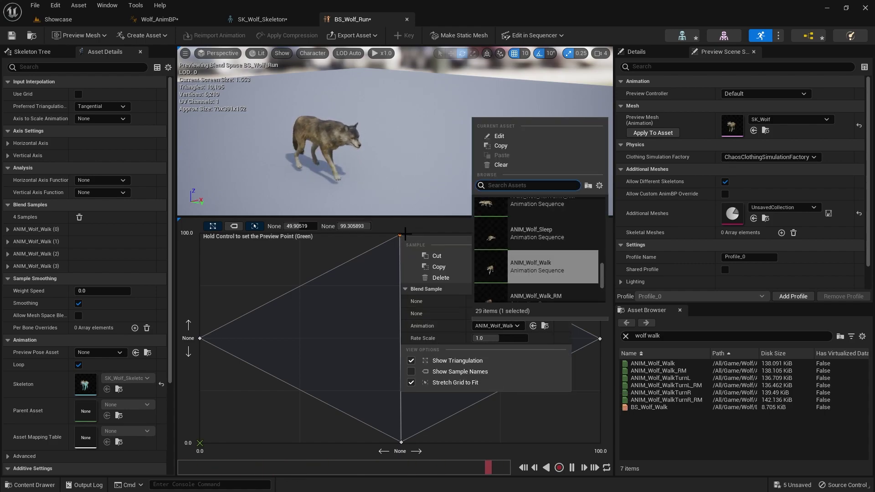
type("wolf run")
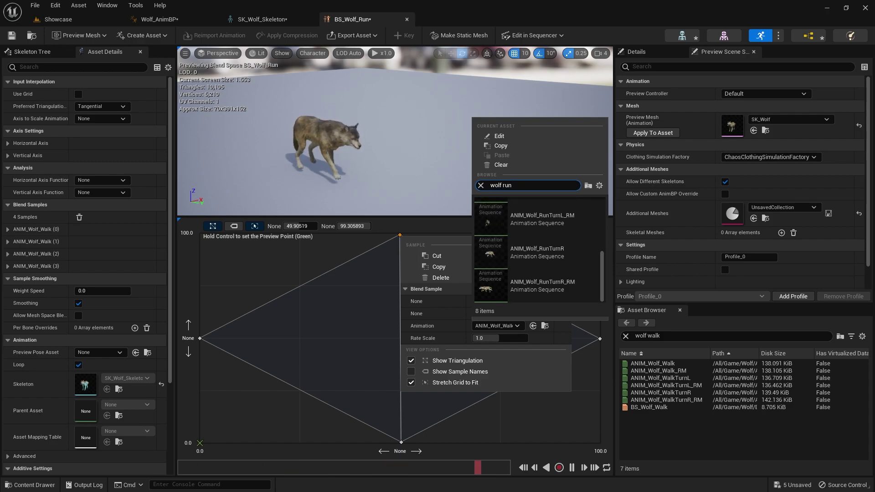
scroll(553, 204, "up", 5)
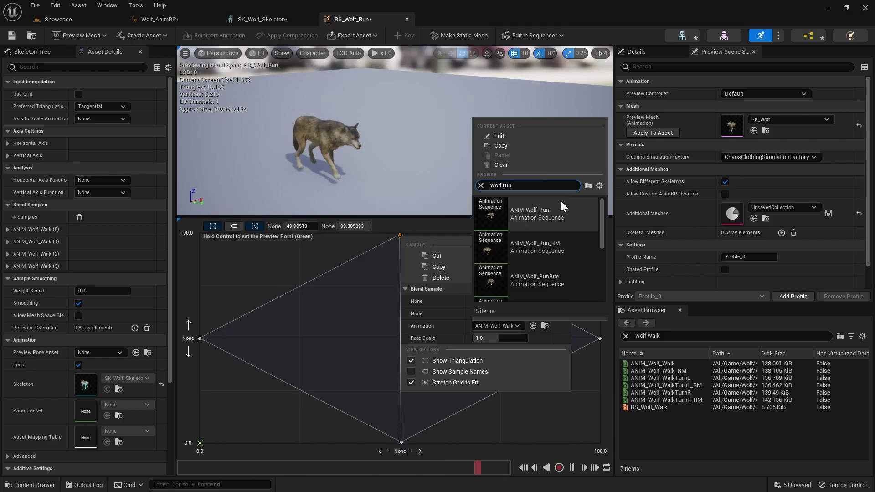
left_click(519, 190)
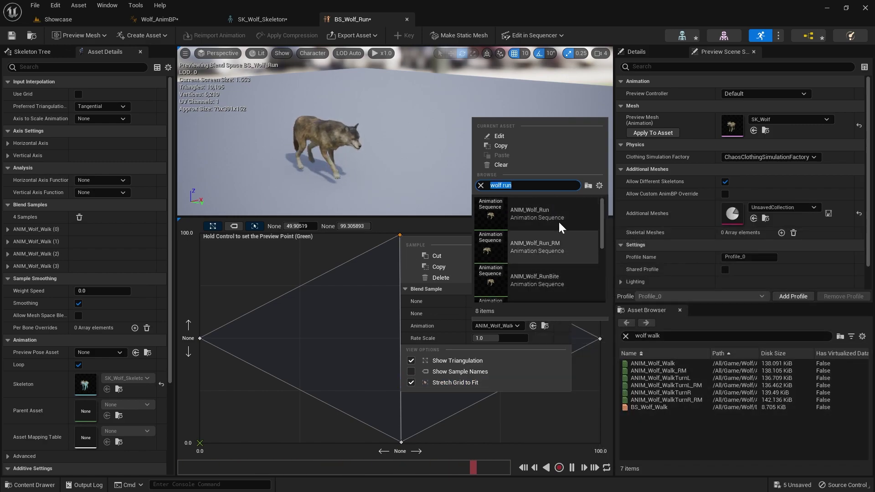
mouse_move(556, 215)
left_click(523, 210)
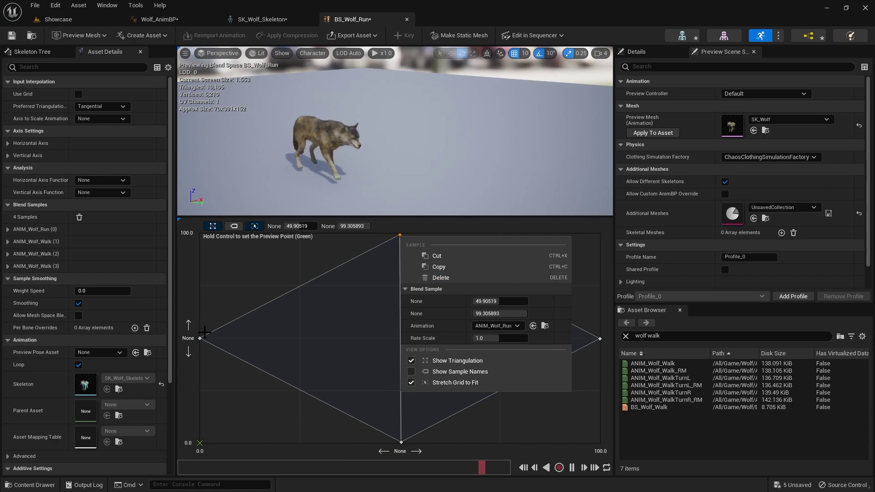
Change the animation of the blend grid's left and right samples to ANIM_Wolf_Run
right_click(201, 338)
left_click(296, 292)
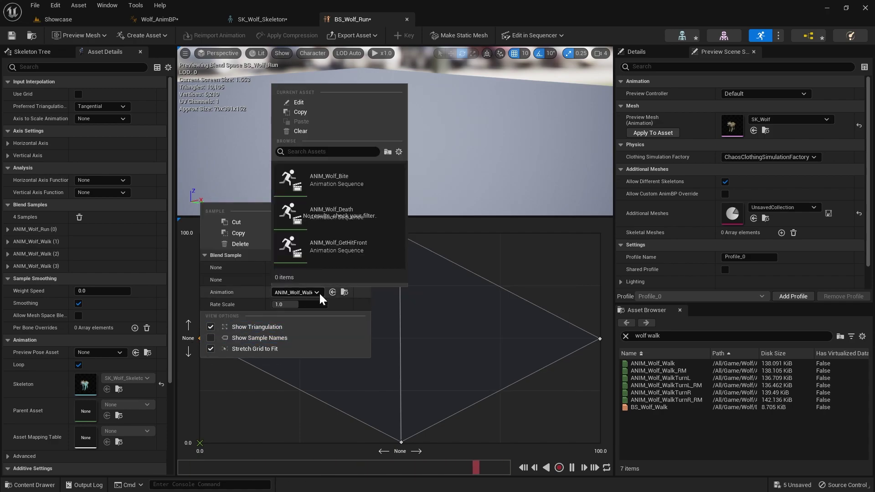
type("wolf run")
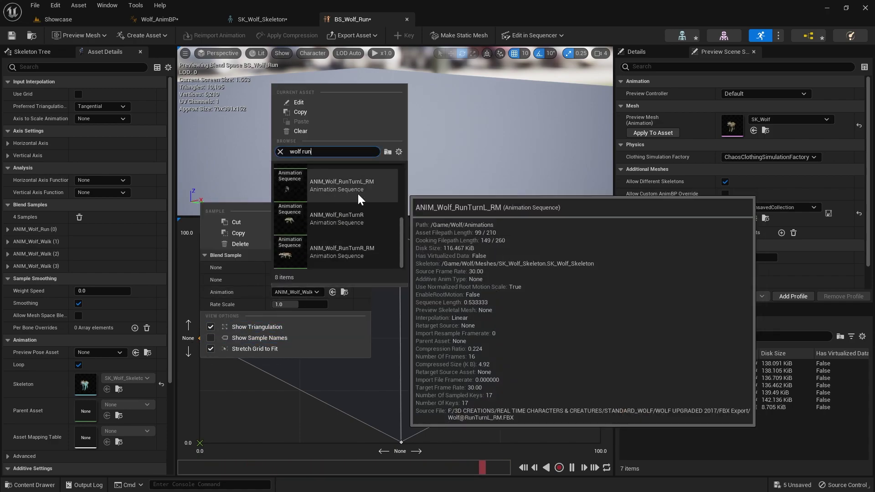
left_click(368, 172)
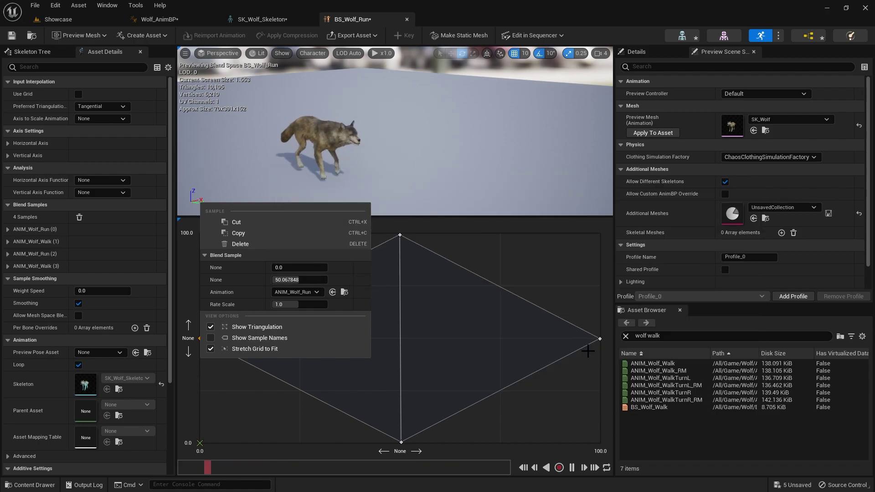
right_click(597, 340)
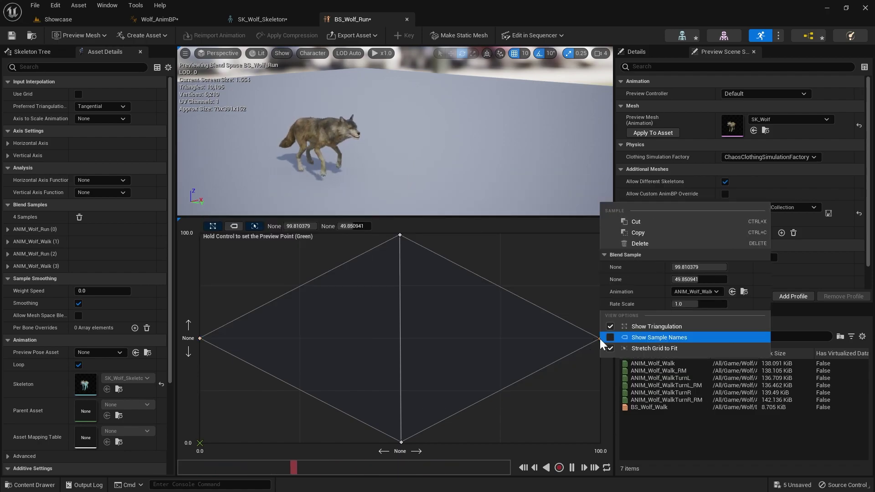
left_click(713, 291)
type("wolf run")
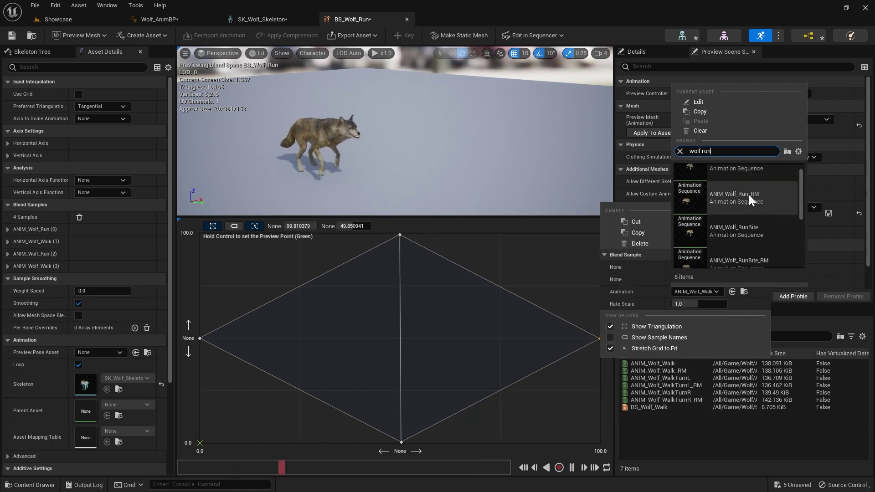
left_click(728, 176)
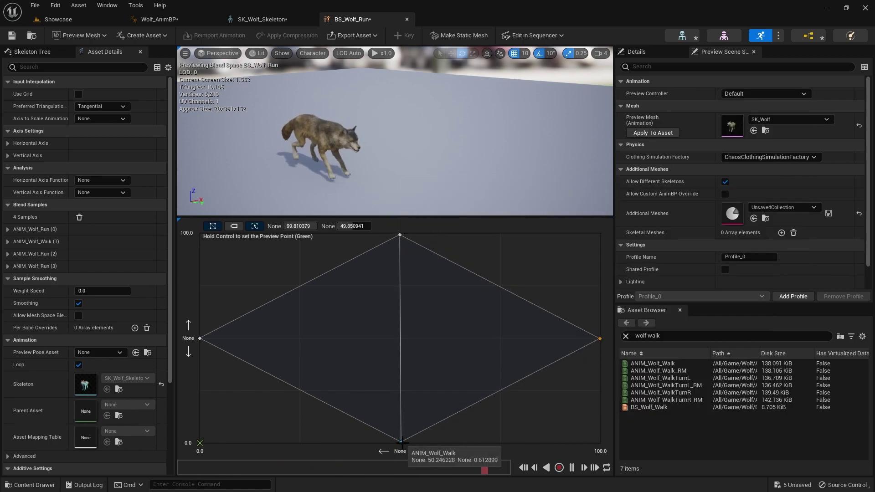
Change the blend grid's bottom sample to ANIM_Wolf_Run and save BS_Wolf_Run
right_click(401, 441)
left_click(499, 395)
type("wolf run")
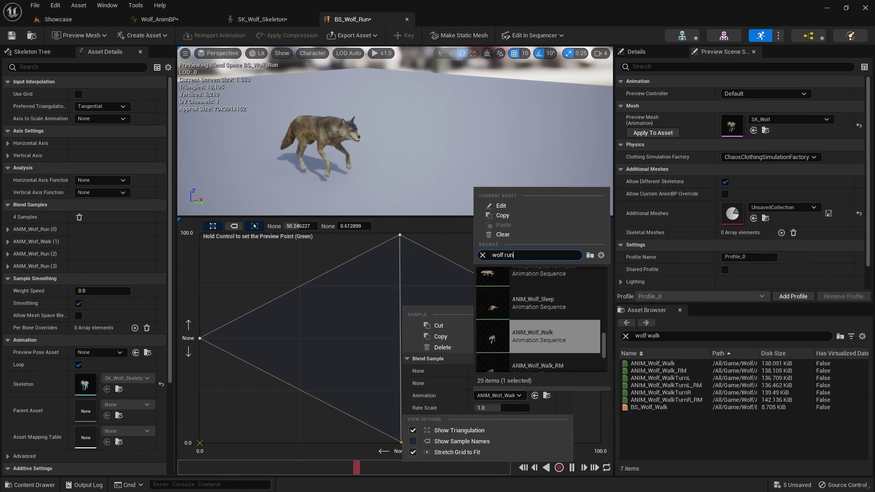
scroll(546, 314, "up", 2)
left_click(547, 314)
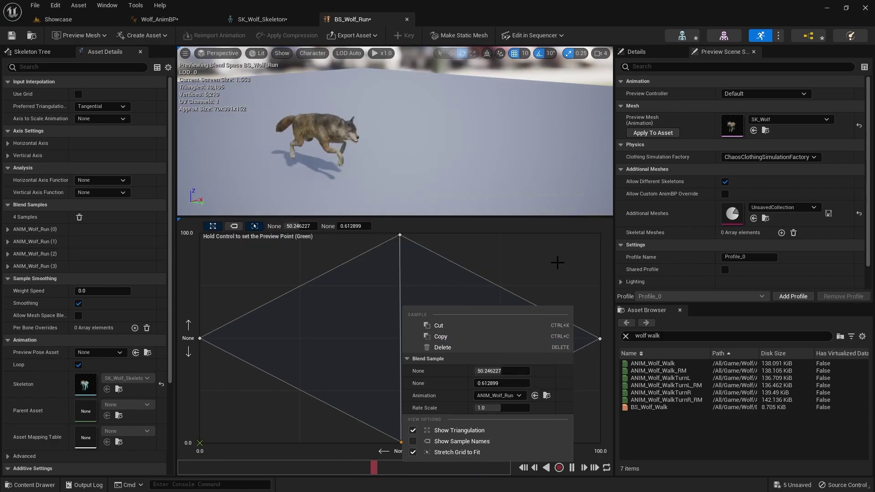
left_click(316, 194)
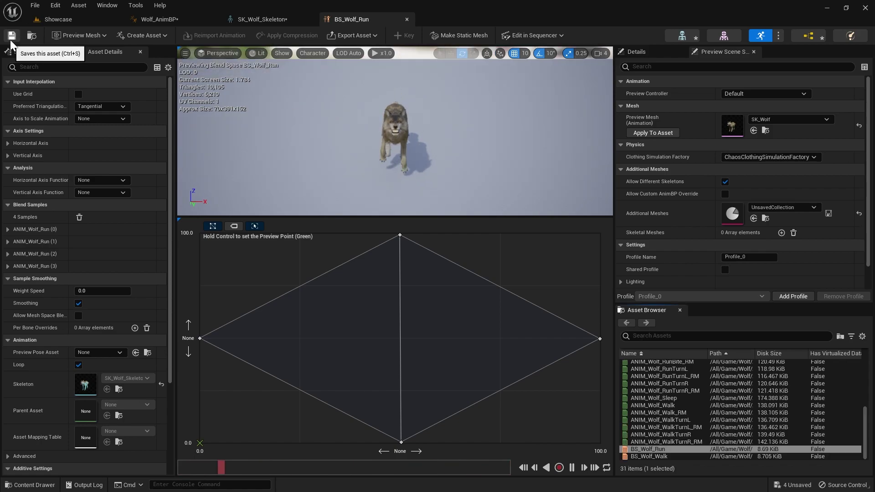
Return to the Showcase level and create an AnimMontage from ANIM_Wolf_Bite in the Wolf Animations folder, keeping its default name
left_click(70, 18)
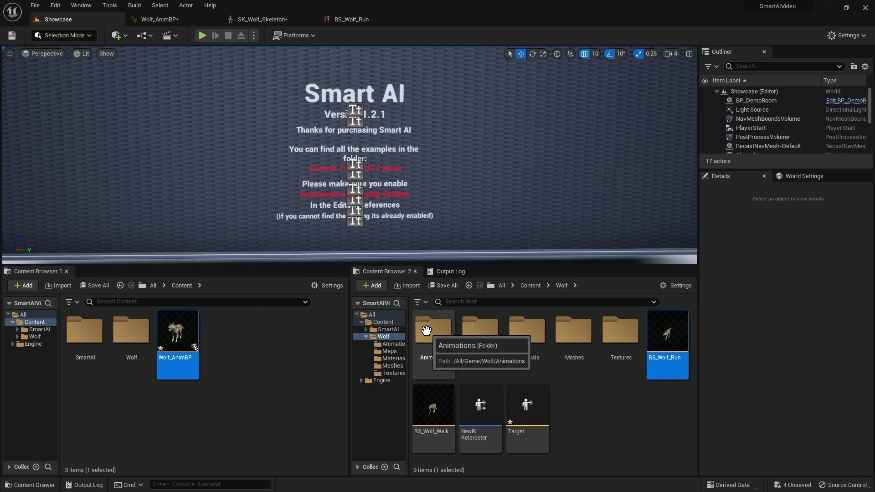
double_click(441, 336)
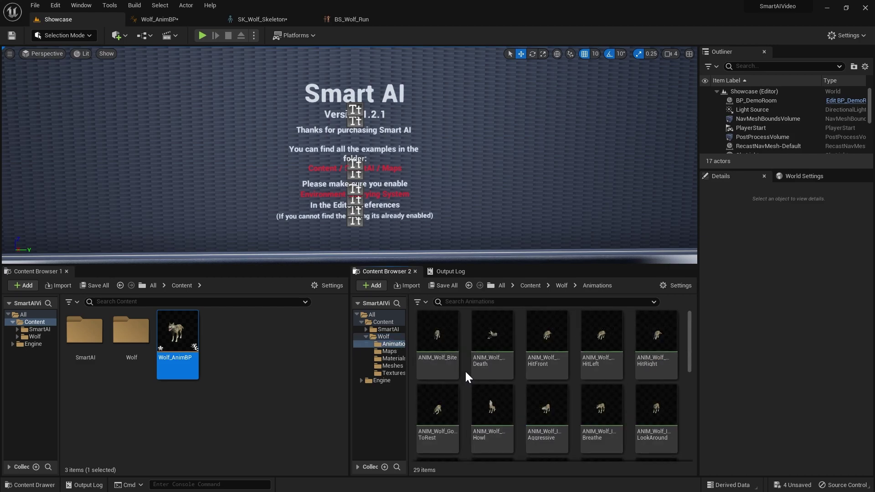
right_click(437, 332)
mouse_move(439, 334)
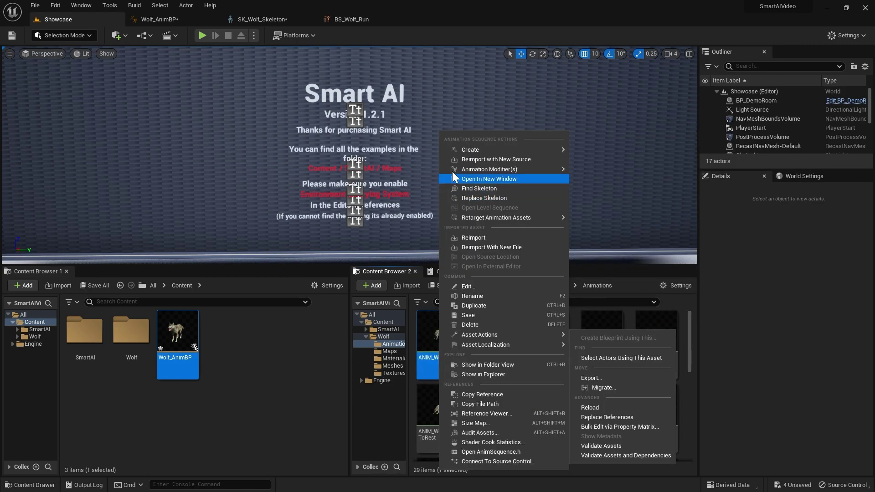
mouse_move(505, 148)
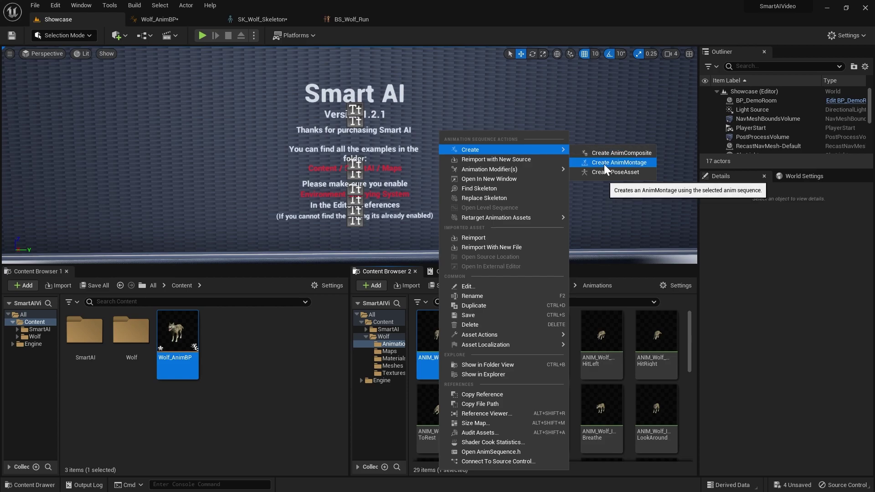
left_click(625, 163)
key("Return")
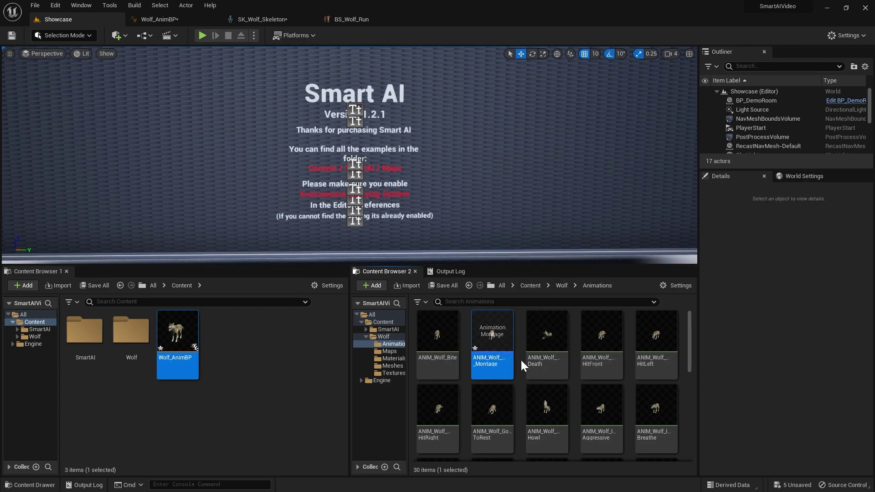
Open ANIM_Wolf_Bite_Montage and set its slot to DefaultGroup.UpperBody
double_click(502, 332)
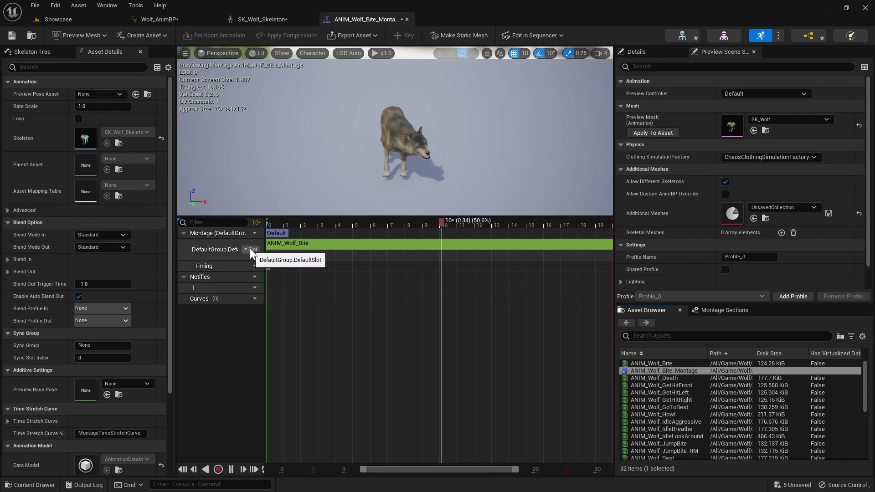
left_click(248, 249)
mouse_move(255, 273)
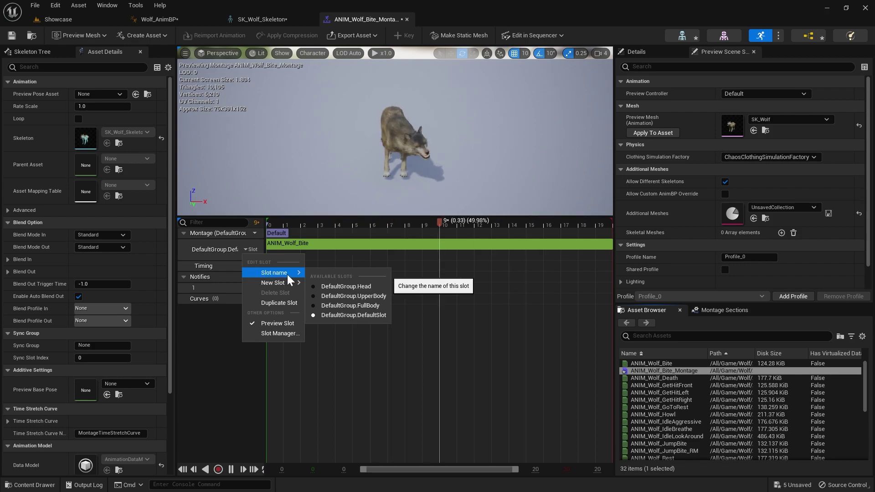
left_click(312, 295)
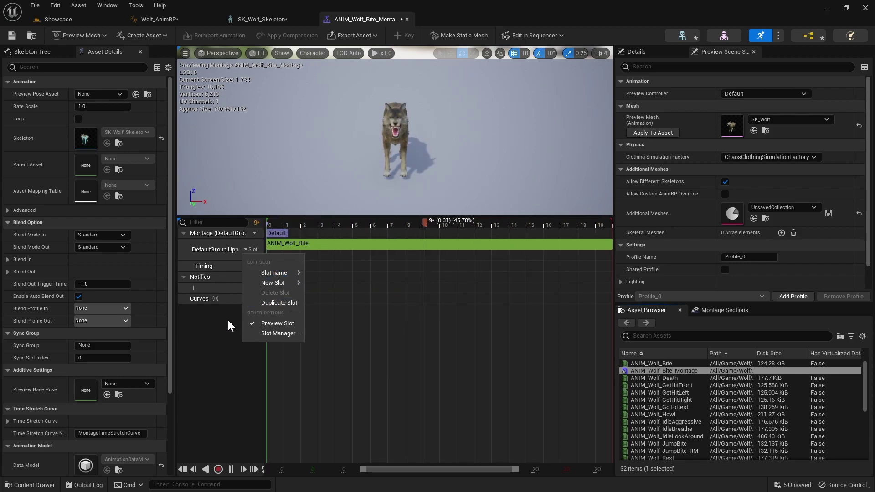
Scrub the montage preview back to frame 0 and save ANIM_Wolf_Bite_Montage
left_click_drag(410, 136, 483, 116)
left_click(407, 220)
left_click(328, 220)
left_click_drag(326, 220, 243, 214)
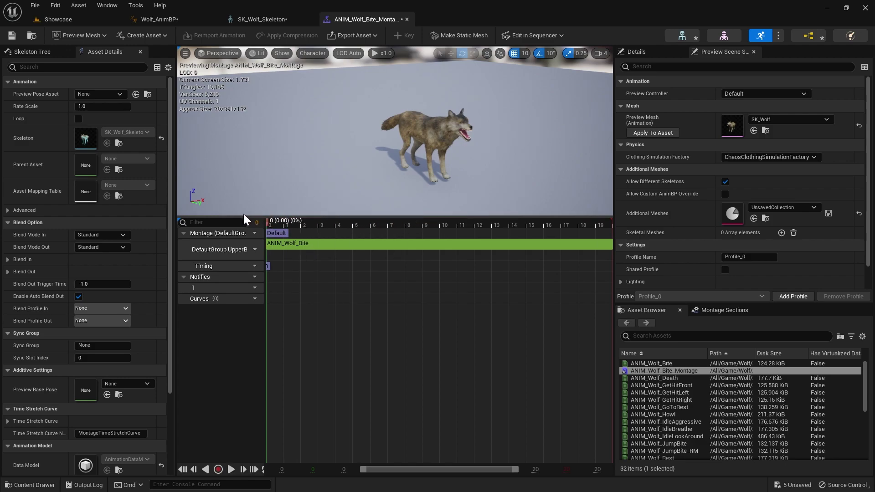
key("ctrl+s")
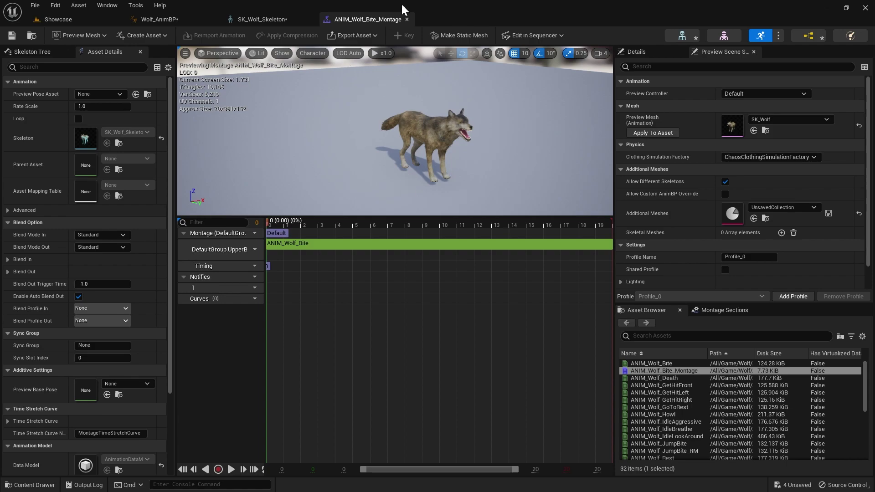
Reopen ANIM_Wolf_Bite_Montage and add a notify named StartMeleeDetect at about 0.13 s, where the jaws are open
left_click(407, 19)
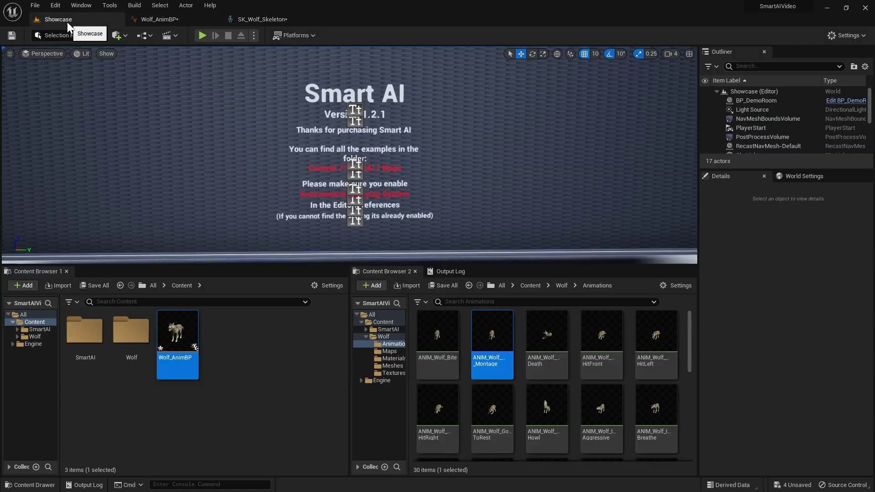
double_click(495, 337)
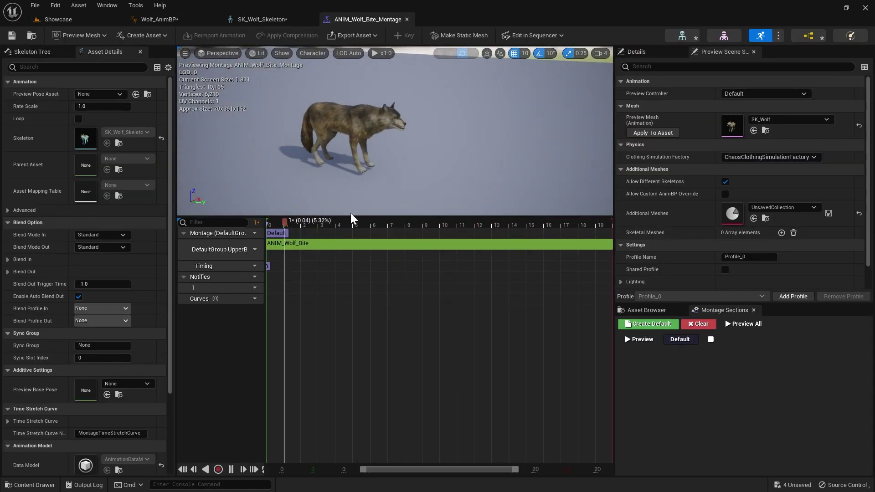
left_click_drag(308, 222, 340, 222)
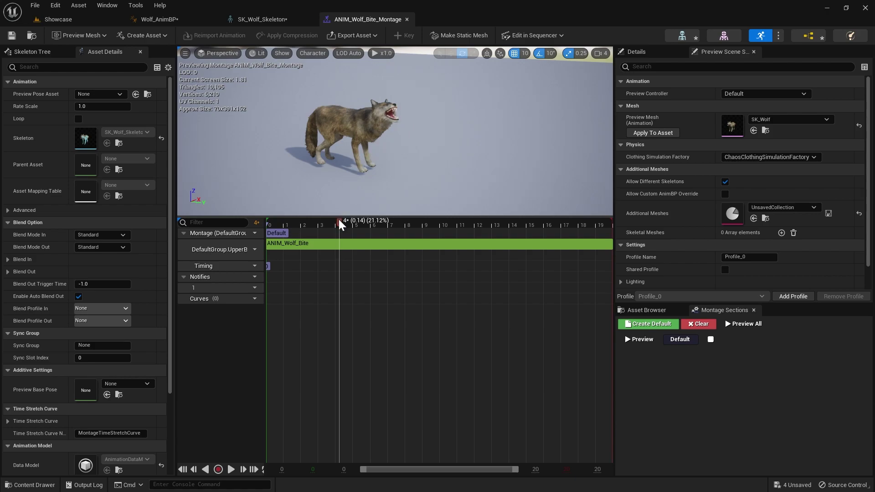
mouse_move(338, 219)
left_mouse_down()
mouse_move(300, 225)
mouse_move(351, 224)
mouse_move(335, 225)
left_mouse_up()
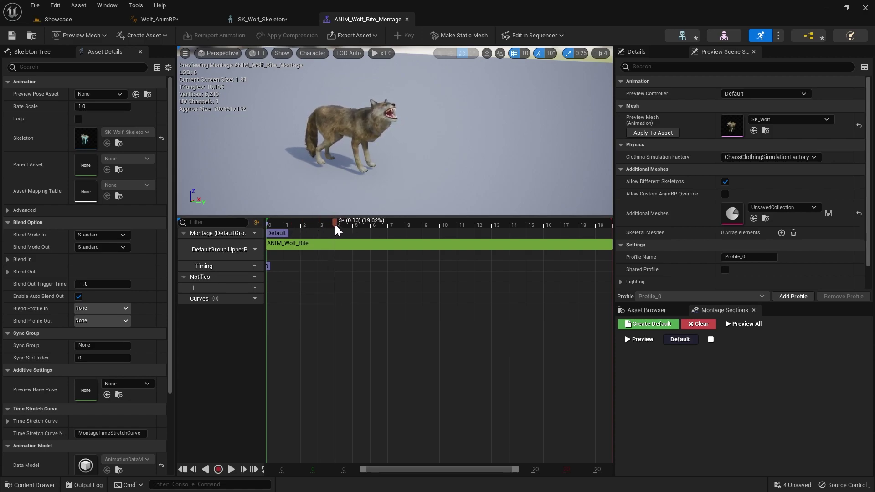
right_click(334, 290)
mouse_move(360, 304)
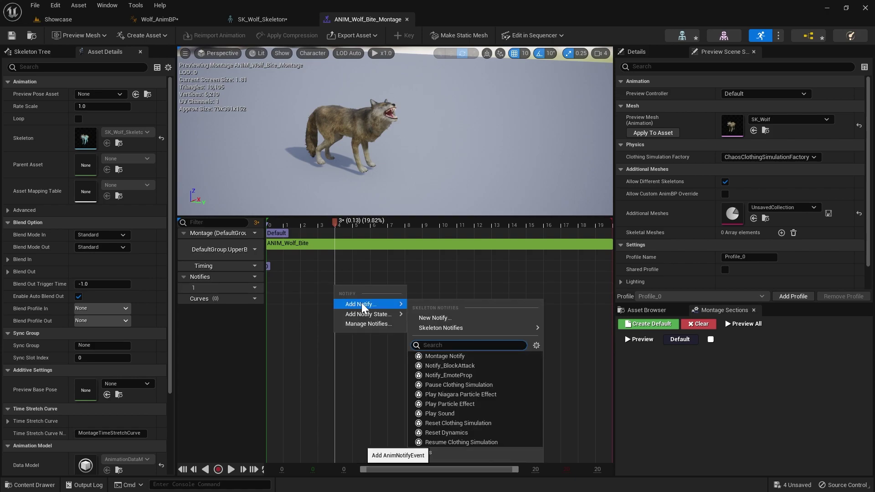
left_click(454, 319)
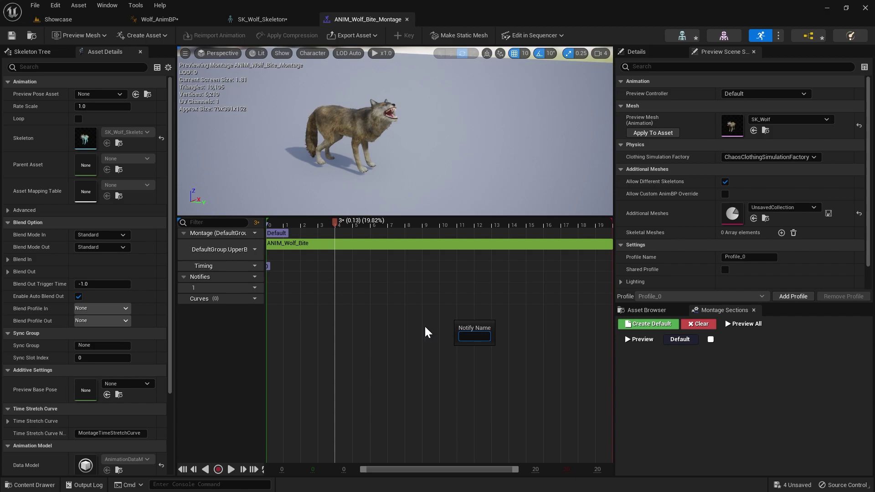
type("StartMeleeDetect")
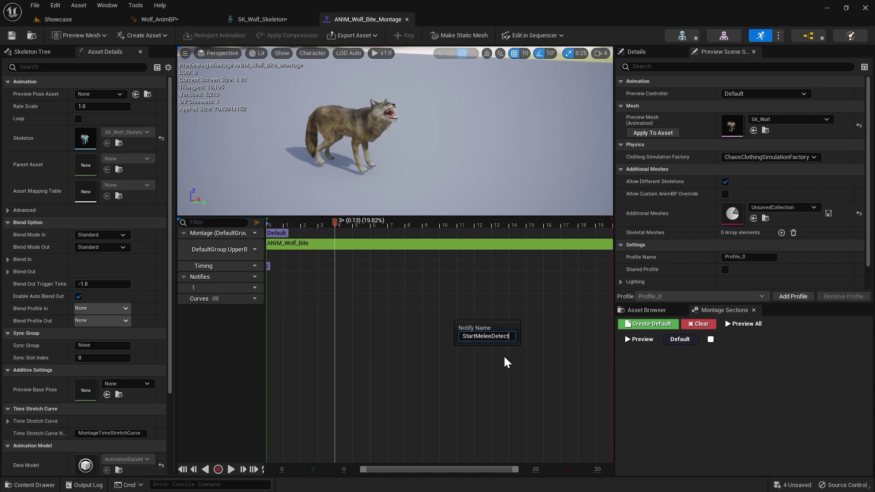
key("Return")
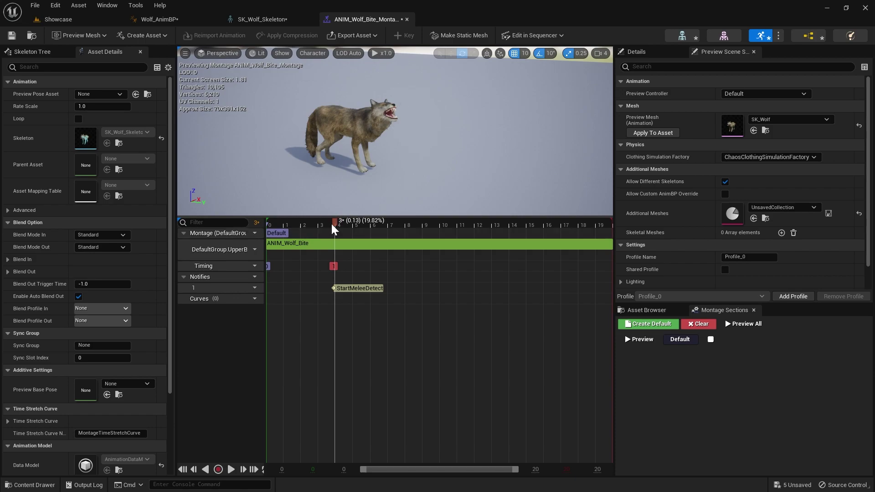
Add a notify named EndMeleeDetect at about 0.36 s in the bite montage and check the pose just before it
left_click_drag(333, 221, 450, 222)
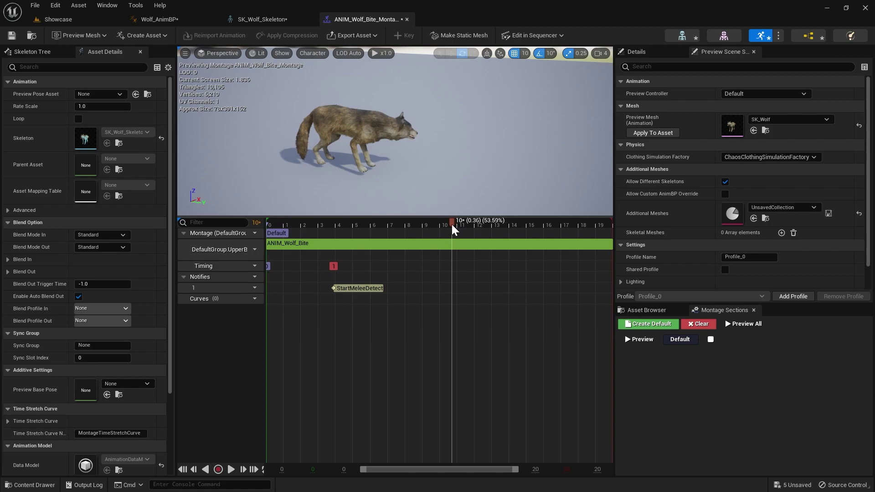
right_click(453, 288)
mouse_move(478, 305)
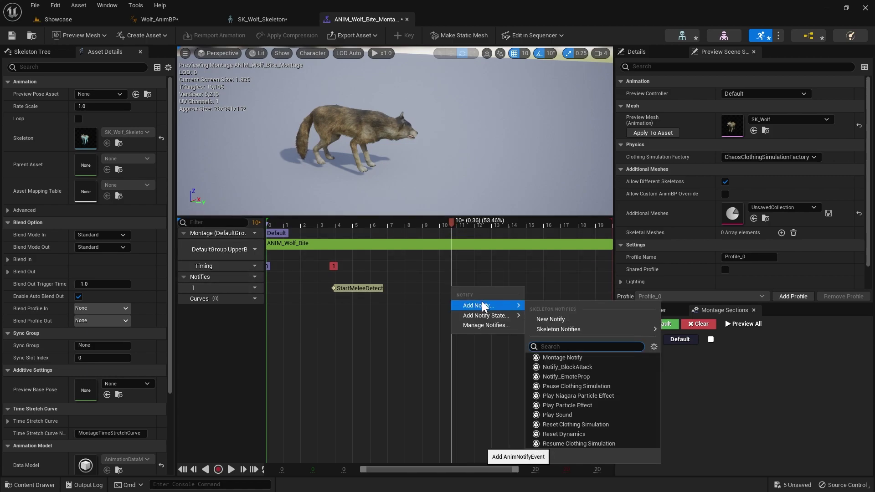
left_click(561, 321)
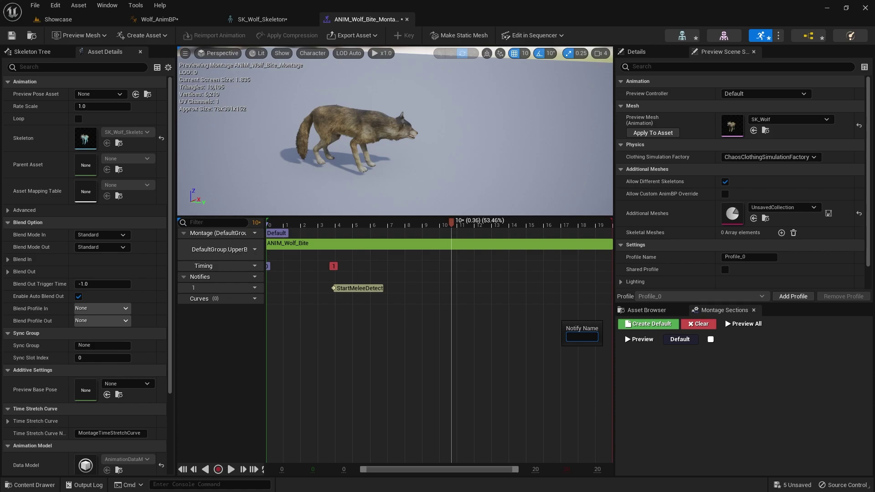
type("EndMeleeDtec")
key("BackSpace")
key("BackSpace")
key("BackSpace")
type("tect")
key("Return")
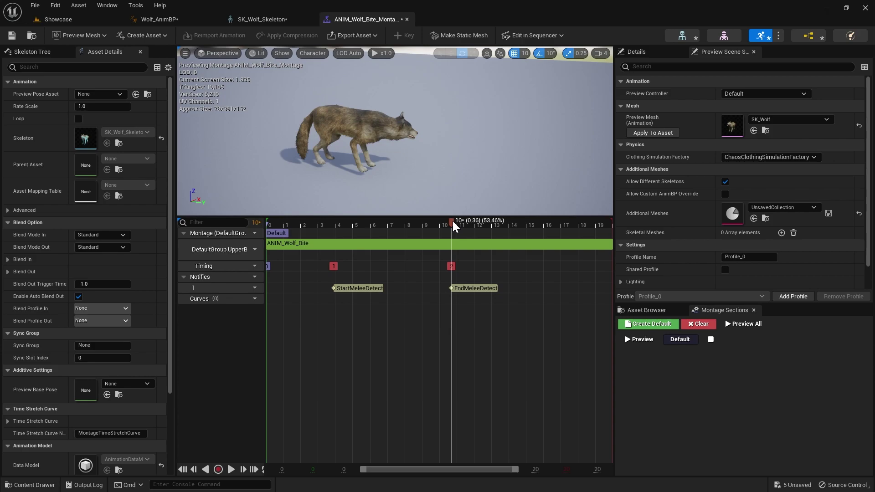
left_click_drag(452, 221, 424, 226)
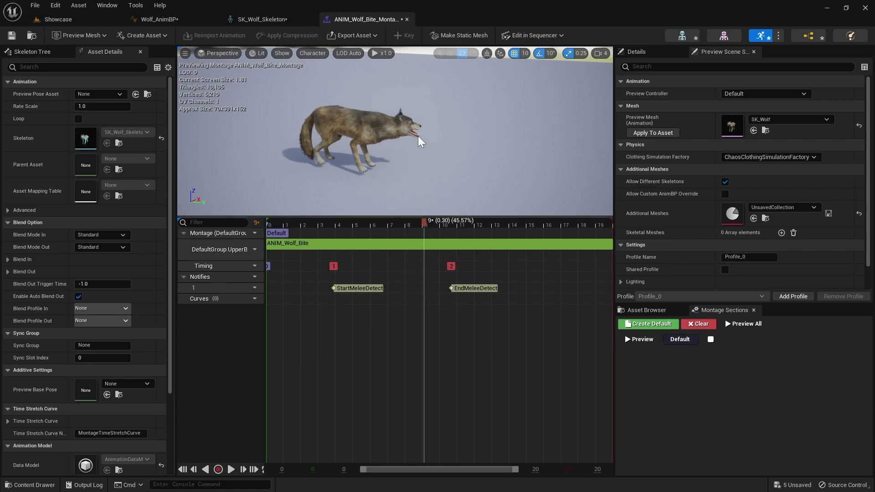
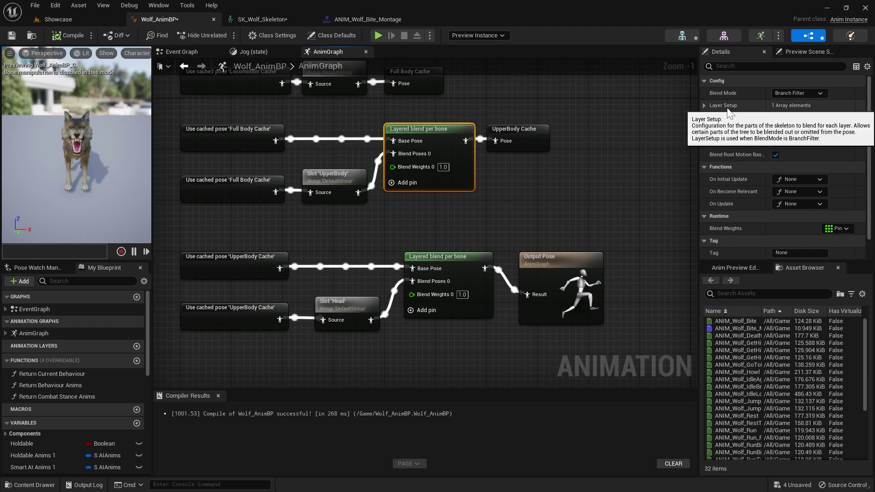
Expand the layer setup of the UpperBody slot's Layered blend per bone node down to its branch filter's bone name and depth
left_click(728, 105)
left_click(743, 118)
left_click(735, 131)
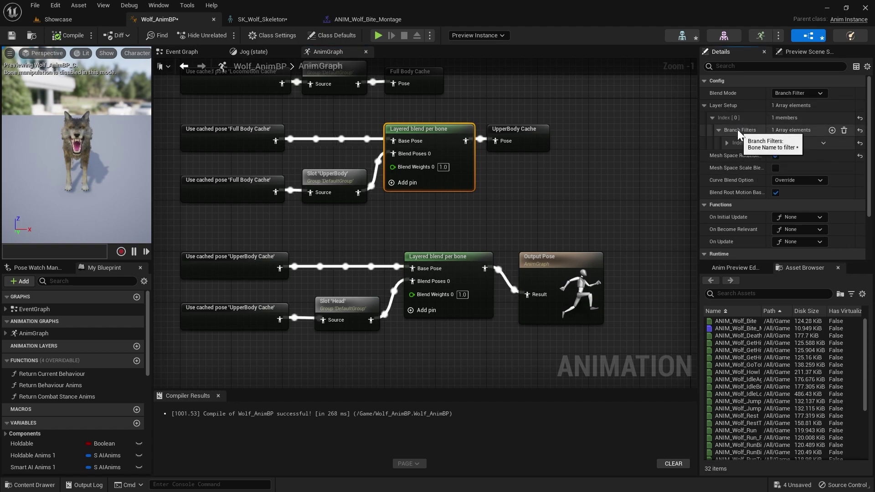
left_click(734, 142)
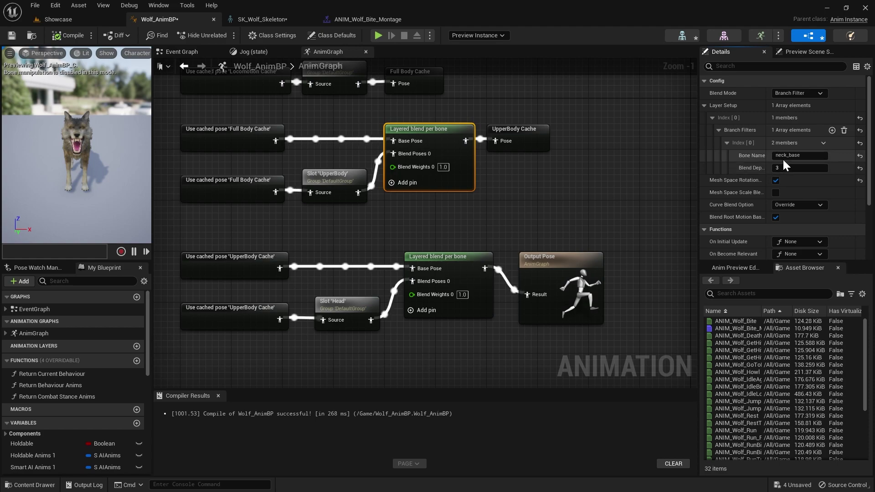
Copy the bone name Wolf_-Neck from the SK_Wolf_Skeleton bone tree
left_click(258, 19)
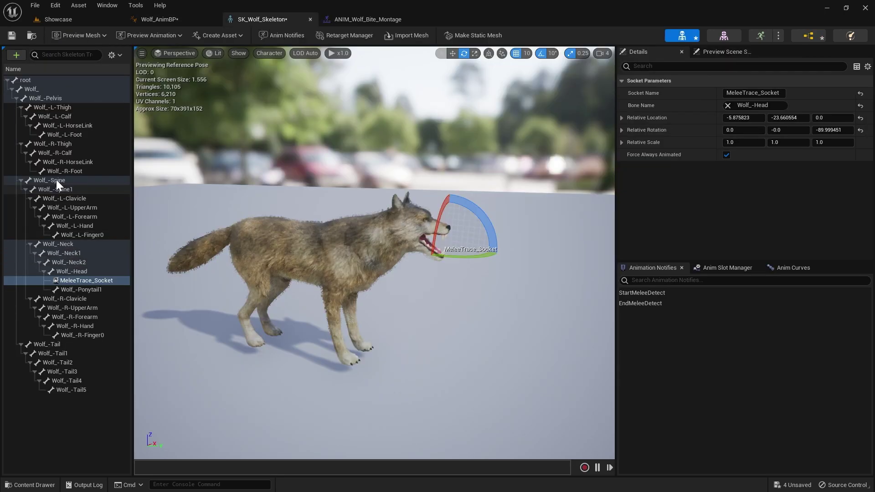
left_click(81, 244)
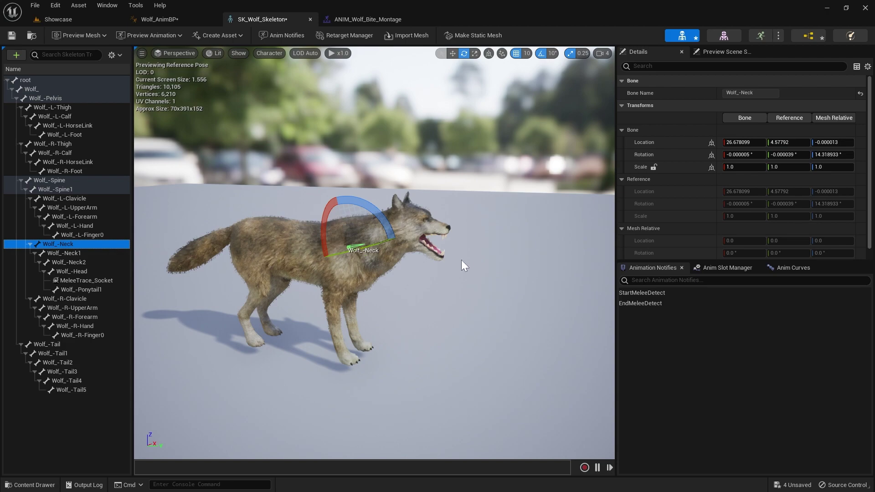
mouse_move(466, 264)
left_mouse_down()
mouse_move(483, 255)
mouse_move(469, 263)
left_mouse_up()
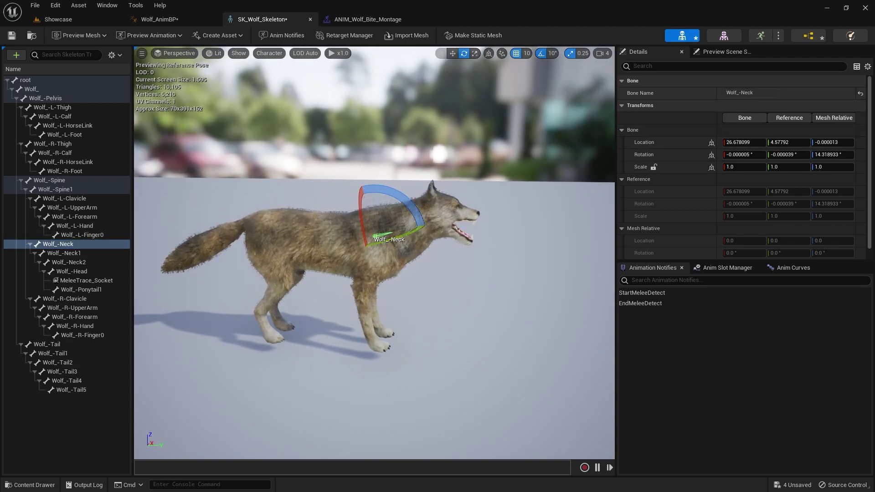
left_click(757, 93)
key("ctrl+c")
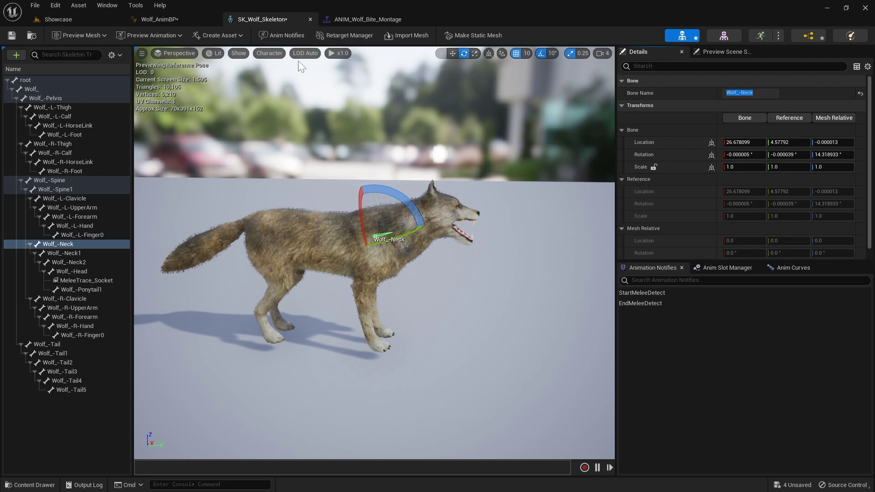
Set the branch filter bone of Wolf_AnimBP's upper-body Layered blend per bone node to Wolf_-Neck
left_click(161, 20)
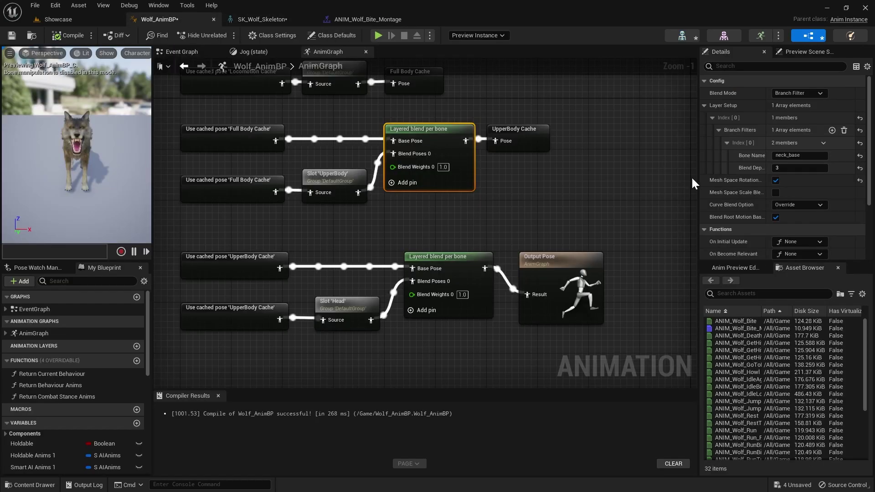
left_click(795, 155)
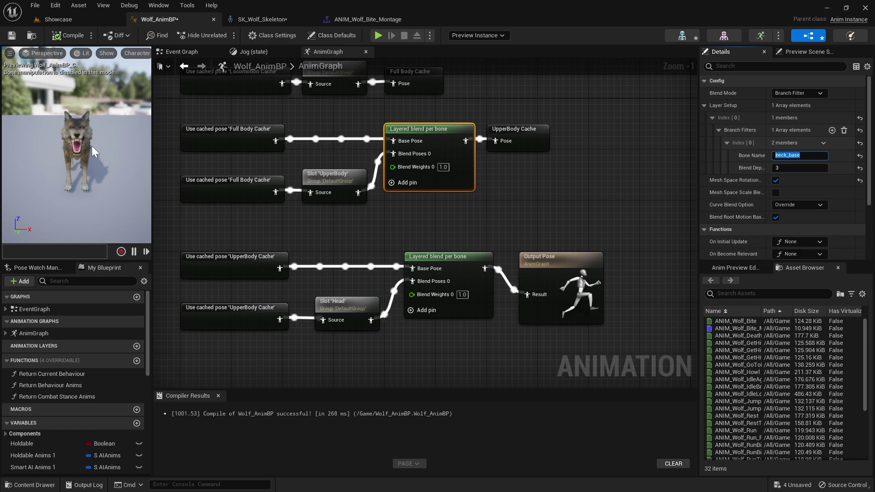
left_click(390, 19)
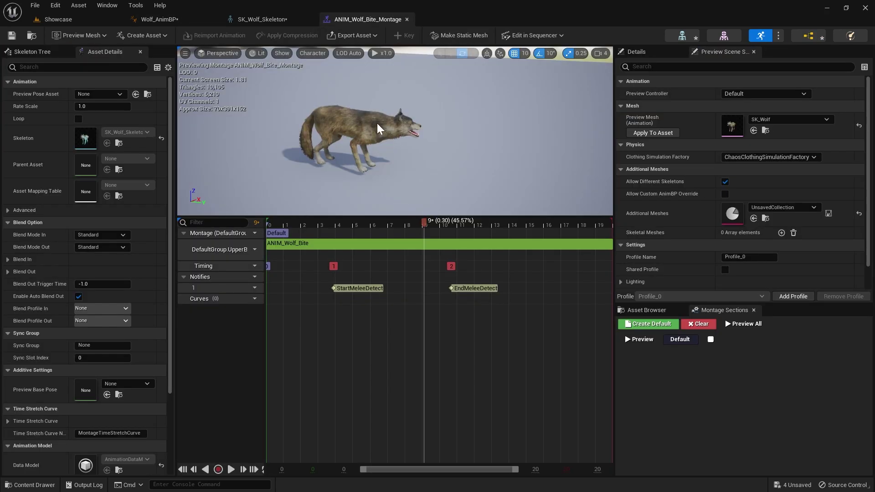
left_click(161, 19)
left_click(795, 155)
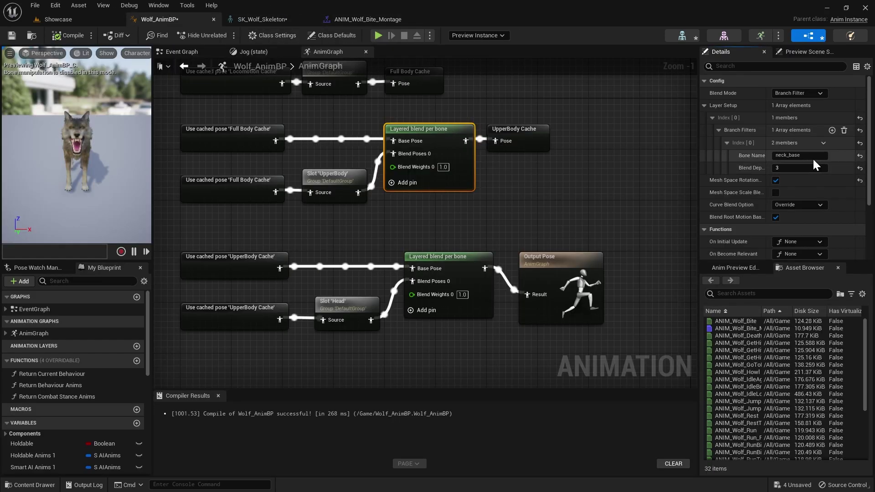
key("ctrl+v")
key("Return")
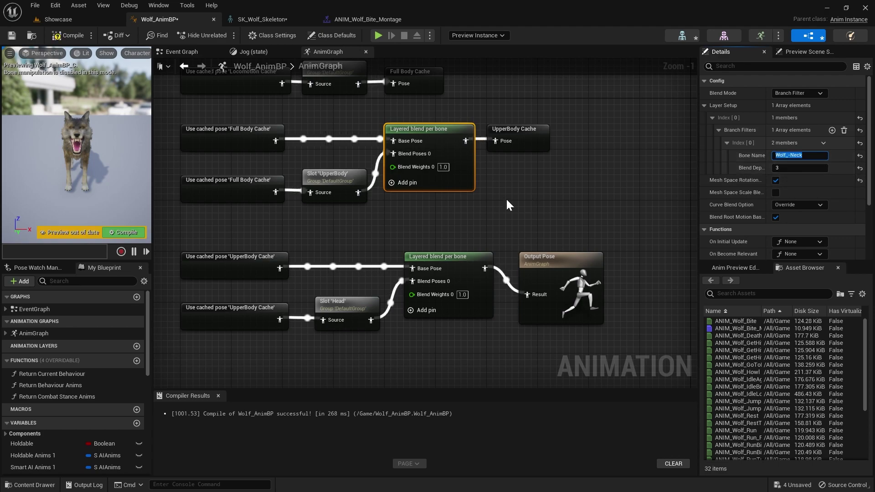
Set the branch filter bone of the Head slot's Layered blend per bone node to Wolf_-Head, copied from SK_Wolf_Skeleton
left_click(459, 260)
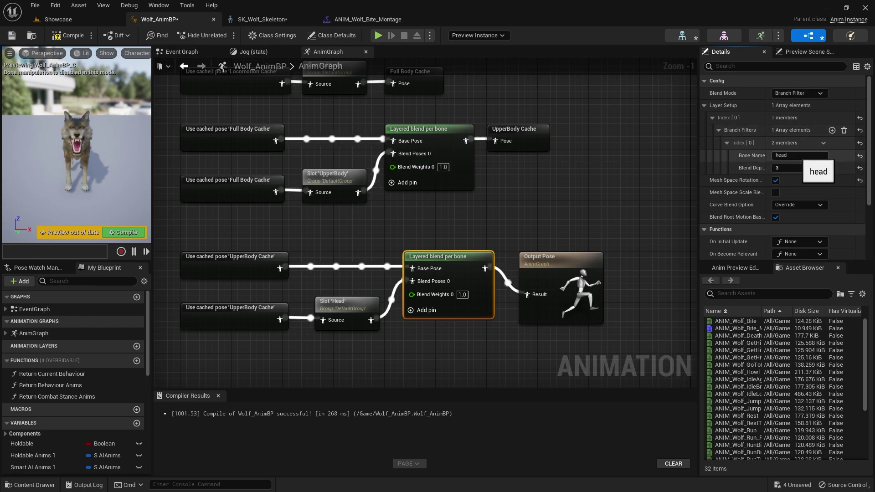
left_click(262, 20)
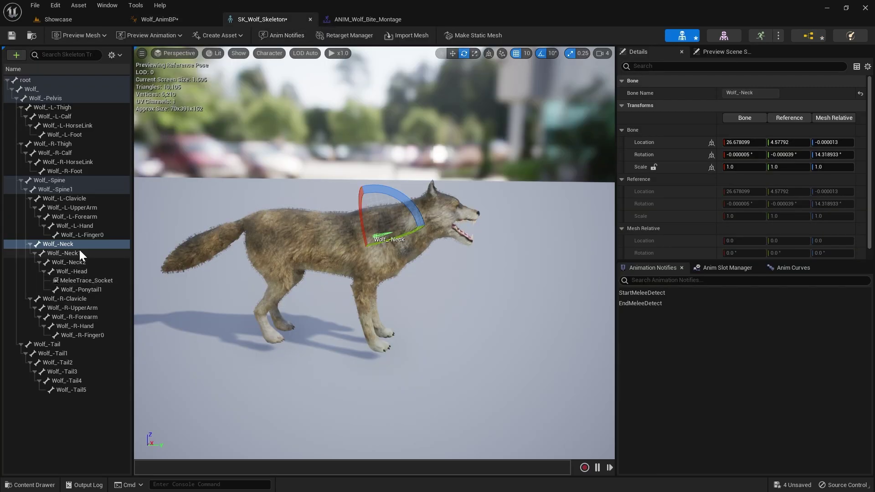
left_click(75, 273)
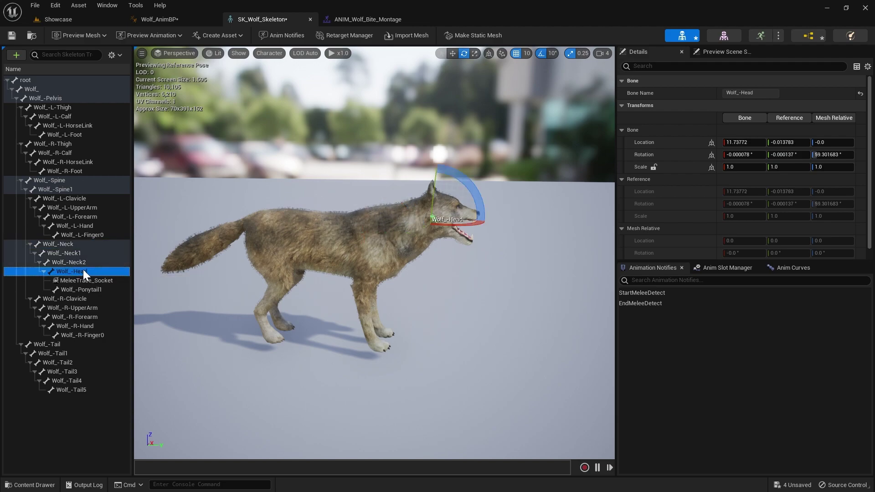
left_click_drag(753, 93, 730, 93)
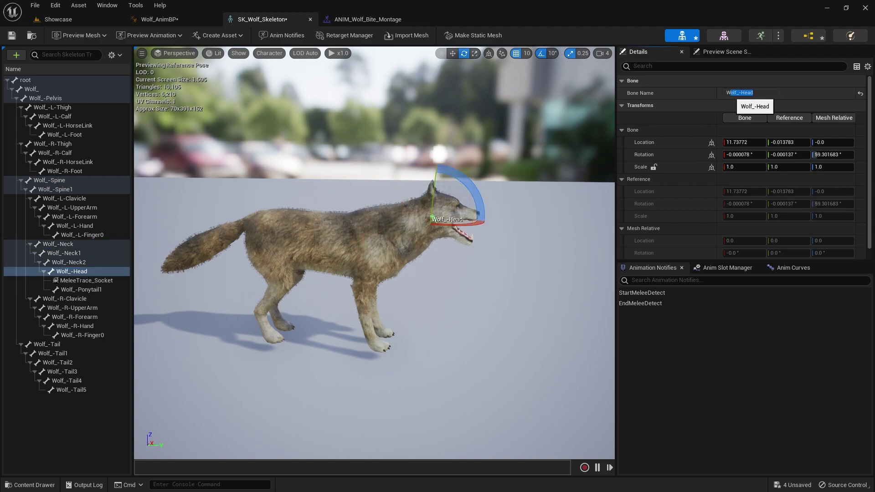
left_click(157, 19)
left_click(798, 155)
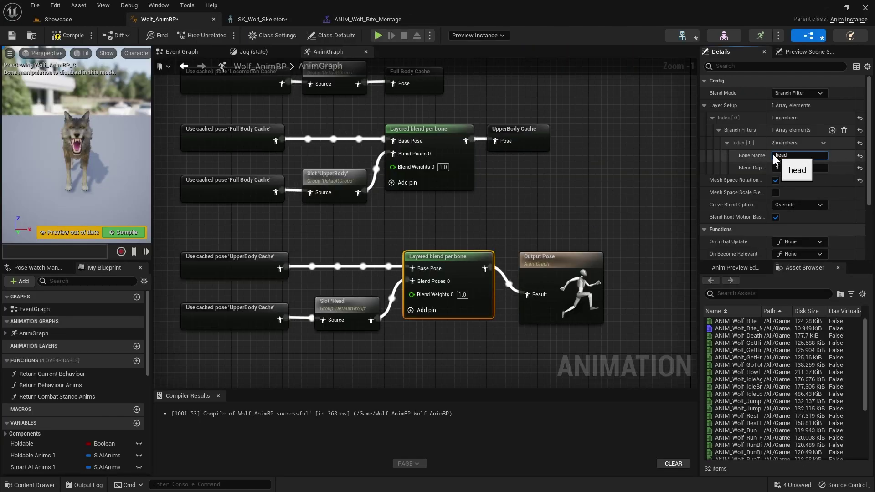
type("Wolf_-Head")
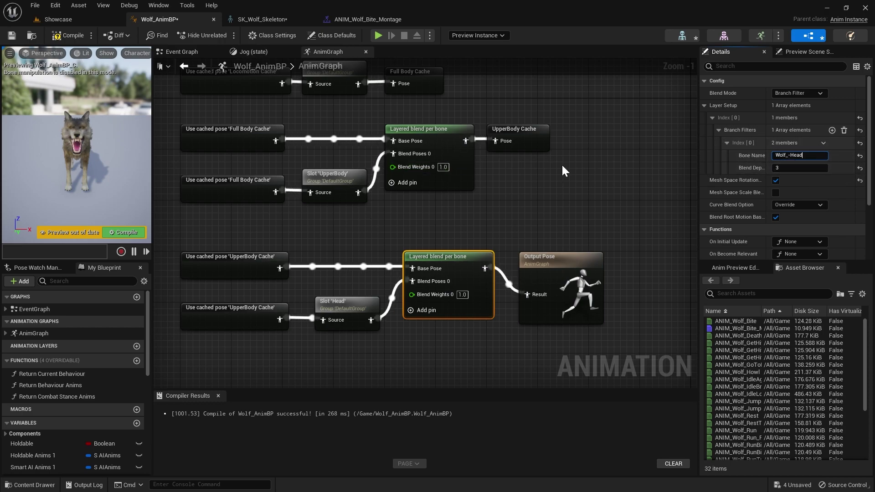
key("ctrl+a")
key("Return")
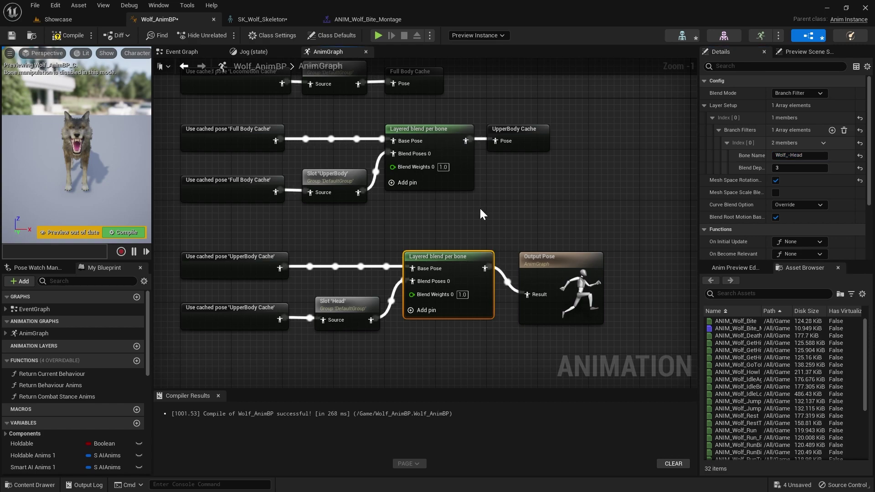
Delete the AnimNotify_ActivateMeleeDetect event from the start melee detection group in Wolf_AnimBP's Event Graph
double_click(34, 309)
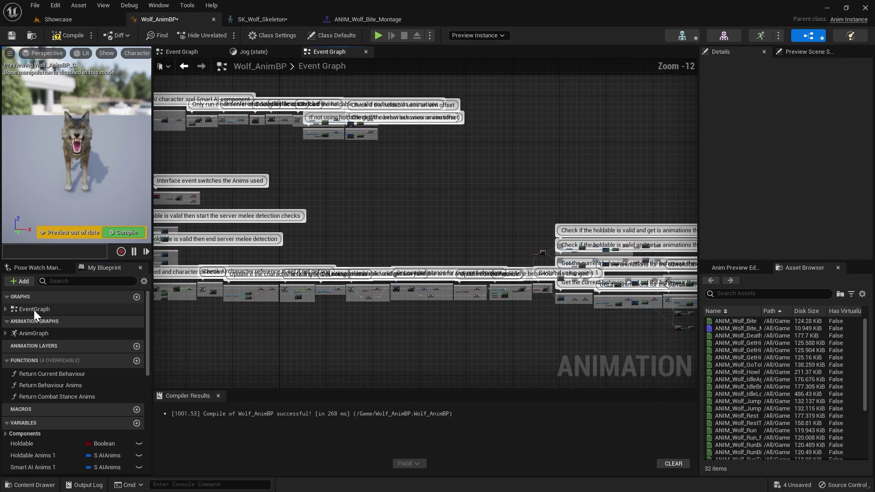
scroll(253, 233, "up", 10)
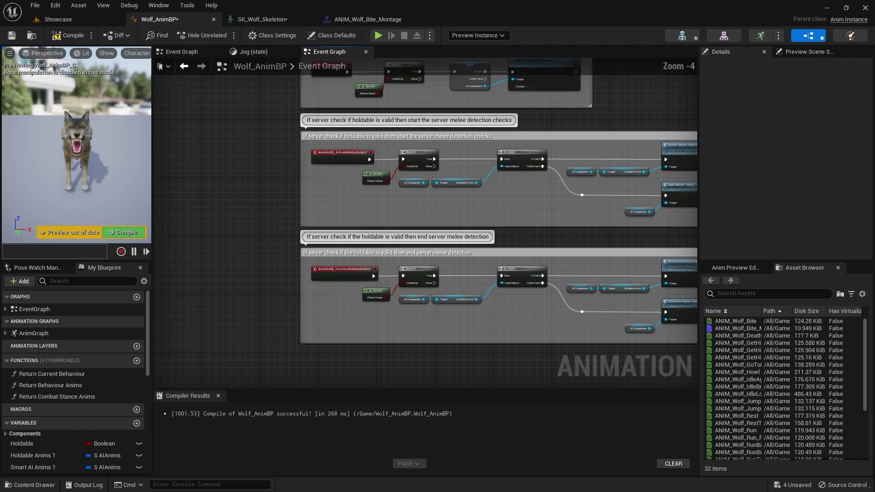
right_click_drag(302, 160, 320, 151)
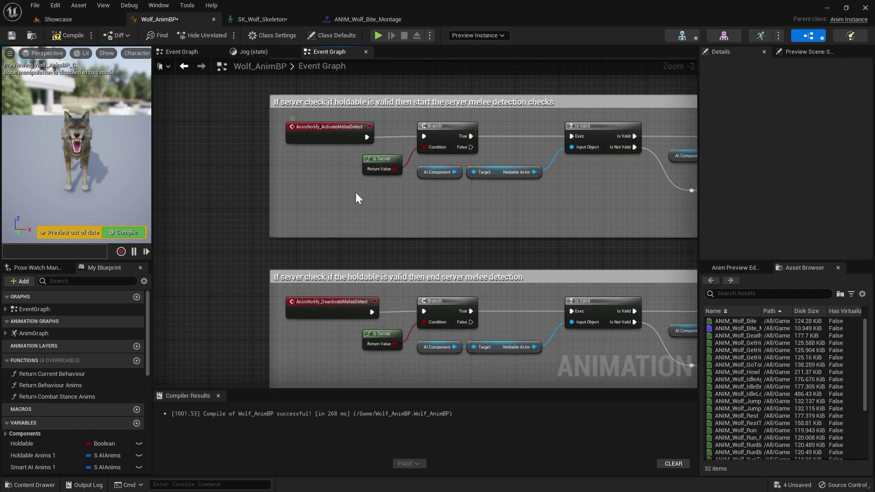
right_click_drag(348, 309, 371, 318)
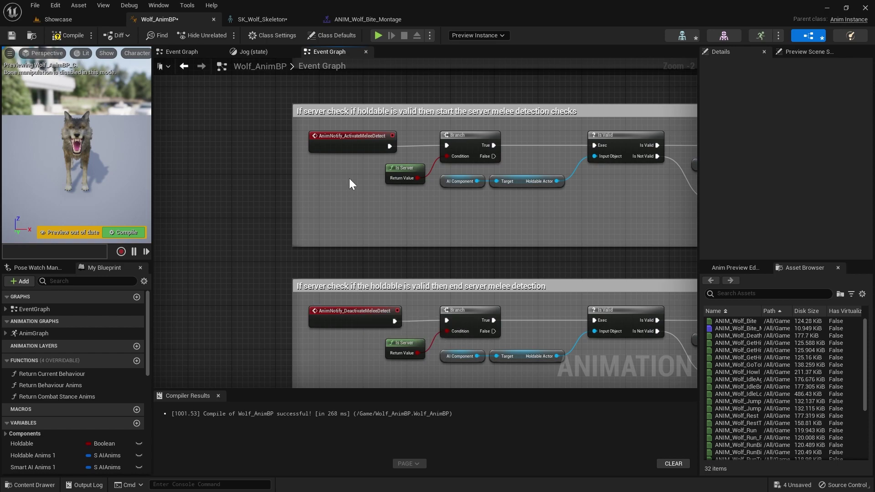
left_click(345, 145)
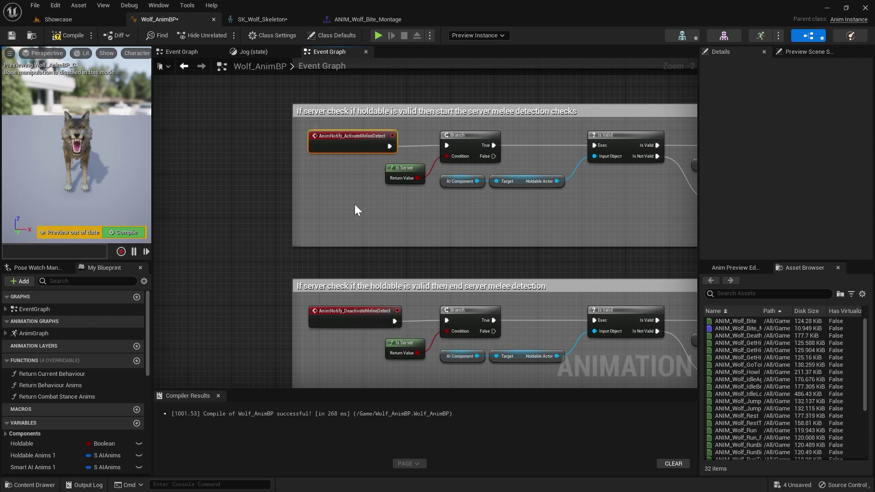
key("Delete")
Add the AnimNotify_StartMeleeDetect event and connect it to the Branch node of the start melee detection group
right_click(320, 146)
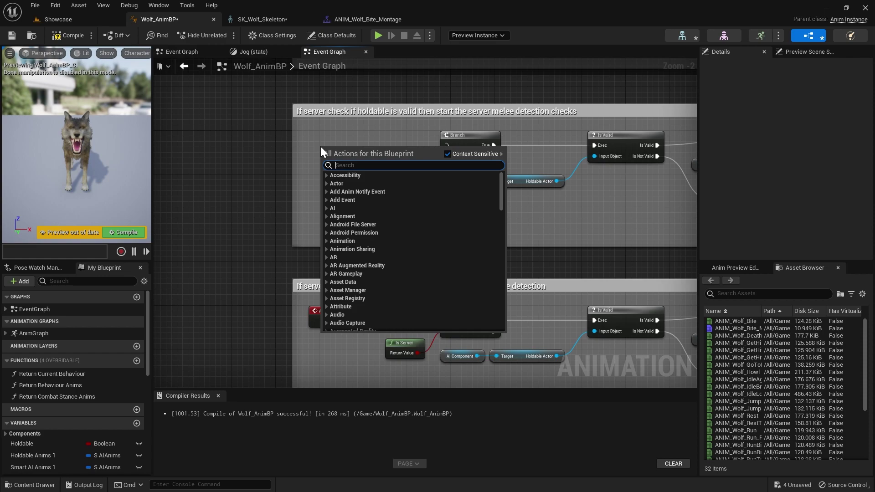
type("event ")
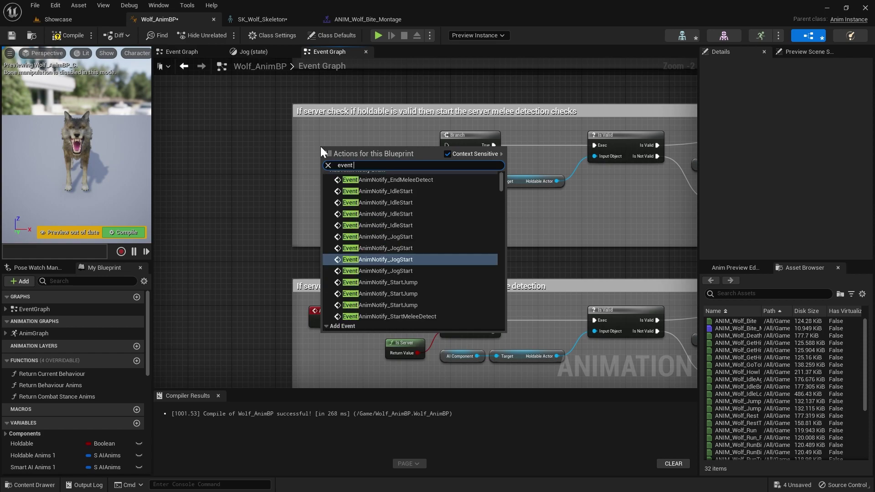
type("start melee")
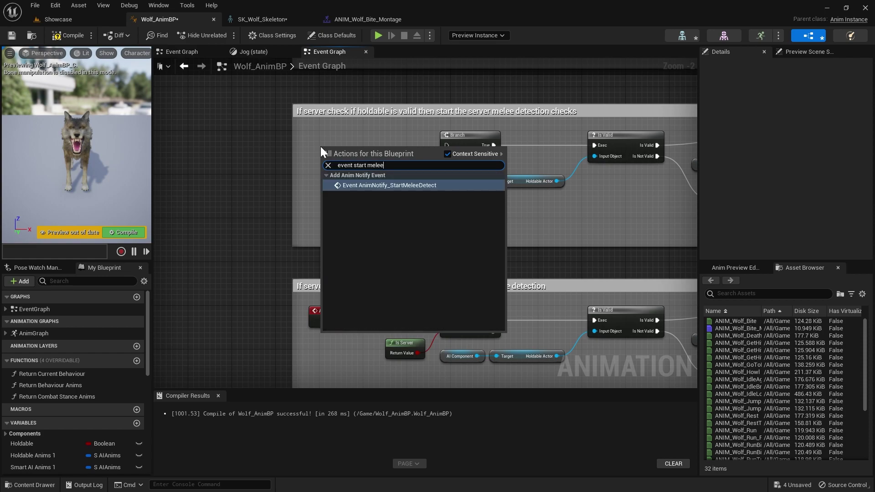
key("Return")
left_click_drag(354, 155, 447, 145)
Replace the AnimNotify_DeactivateMeleeDetect event with AnimNotify_EndMeleeDetect, connected to the Branch node of the end melee detection group
right_click_drag(349, 322, 360, 269)
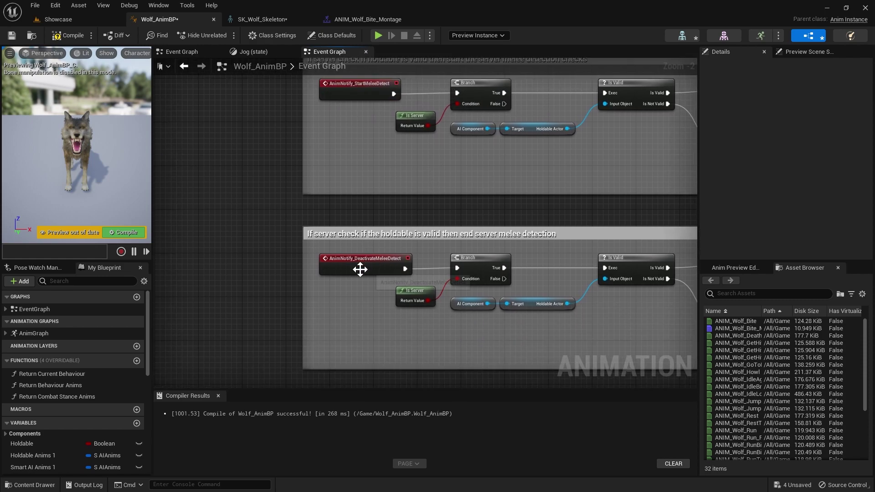
key("Delete")
right_click(329, 260)
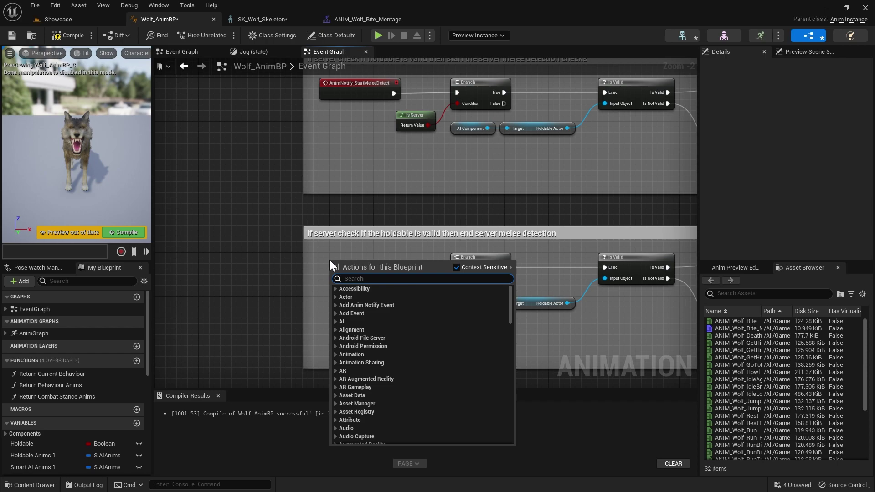
type("event end melee")
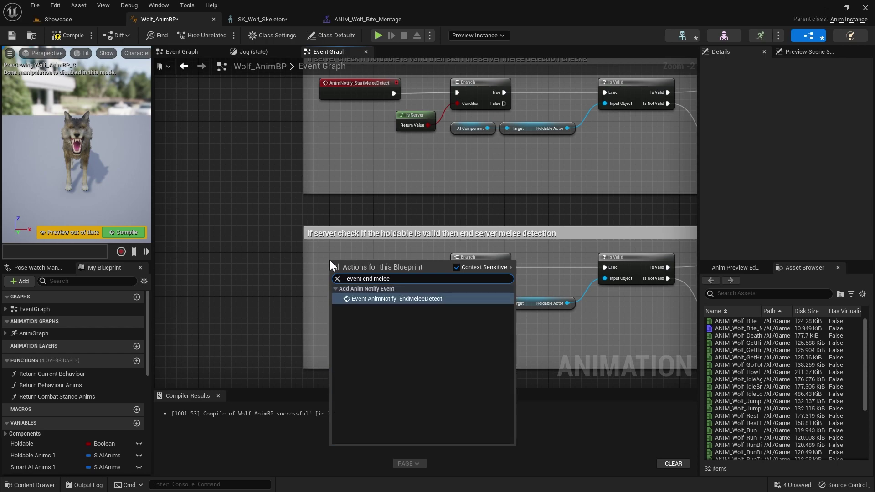
key("Return")
left_click_drag(398, 274, 458, 271)
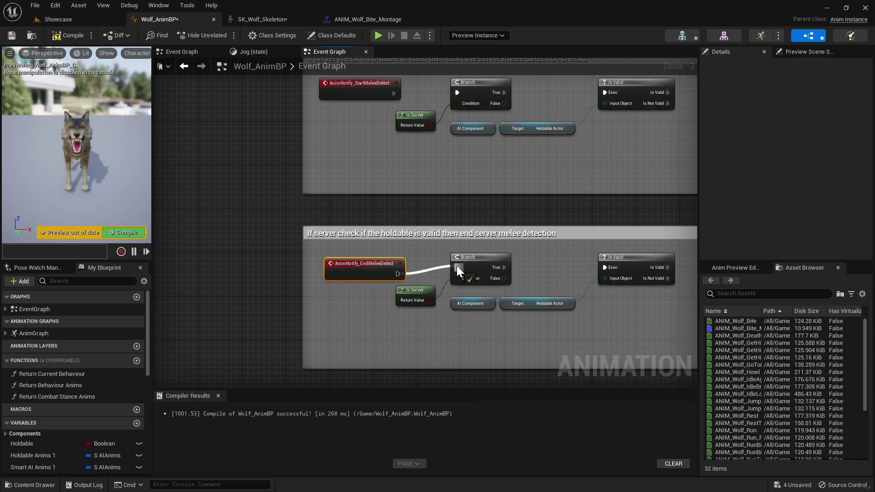
left_click_drag(358, 273, 353, 262)
Compile and save Wolf_AnimBP
right_click_drag(423, 256, 361, 296)
left_click(348, 306)
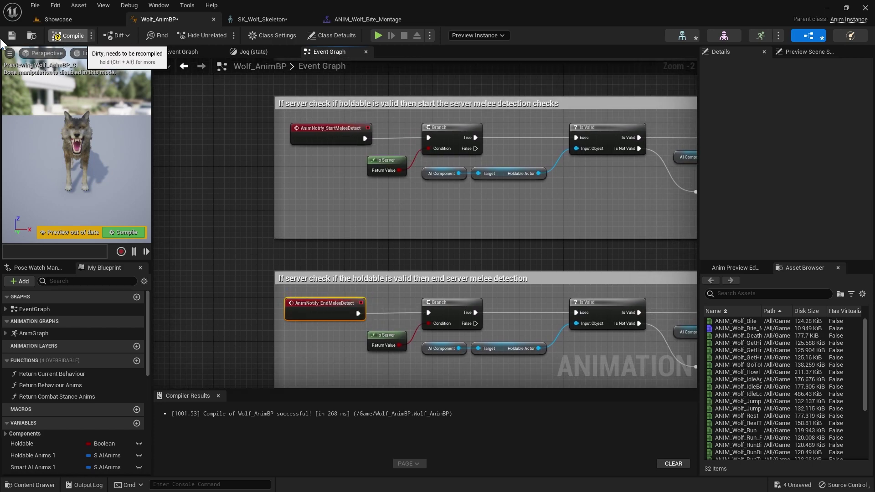
left_click(82, 39)
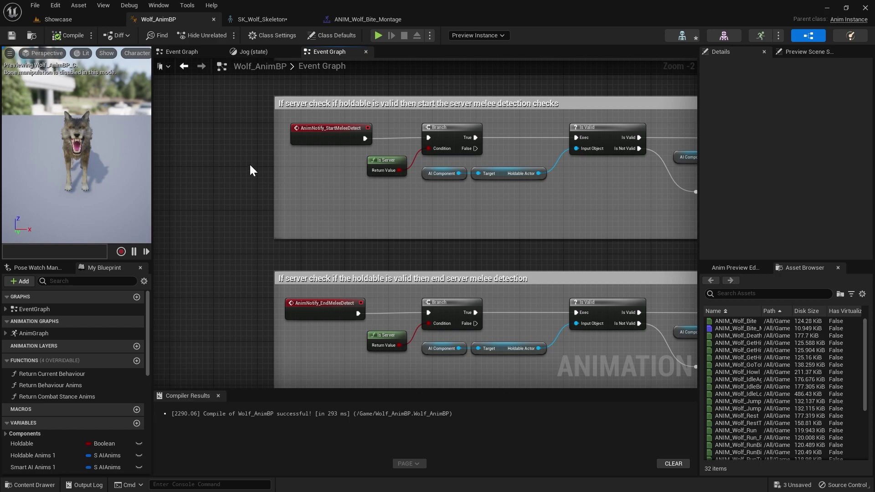
Switch to the Showcase level and browse to the SmartAI/Blueprints/AI/AICharacters/Examples/Animals folder
left_click(81, 20)
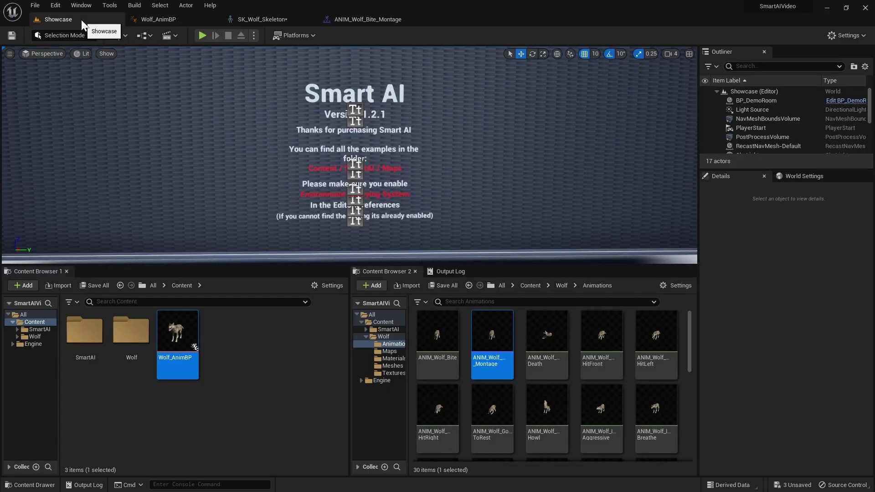
double_click(90, 331)
left_click(128, 328)
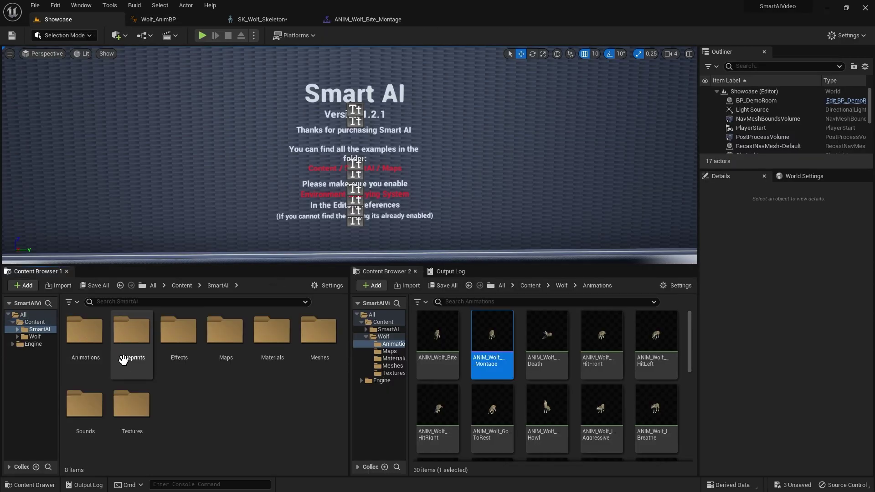
double_click(131, 330)
double_click(85, 331)
double_click(86, 335)
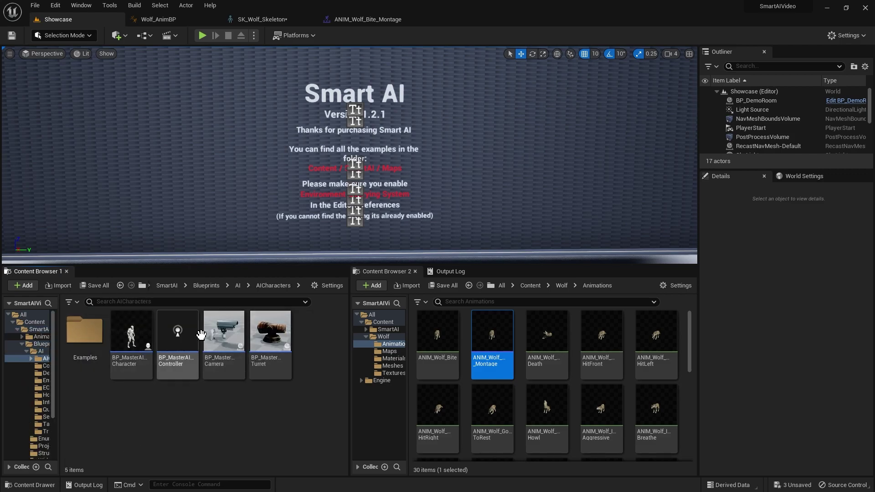
double_click(84, 330)
double_click(86, 337)
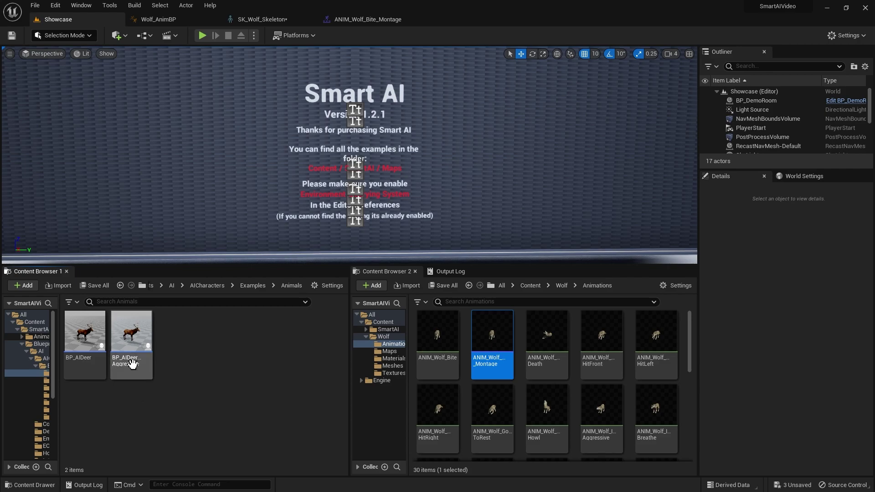
Duplicate the BP_AIDeerAggressive blueprint and name the copy BP_AIWolf
mouse_move(140, 372)
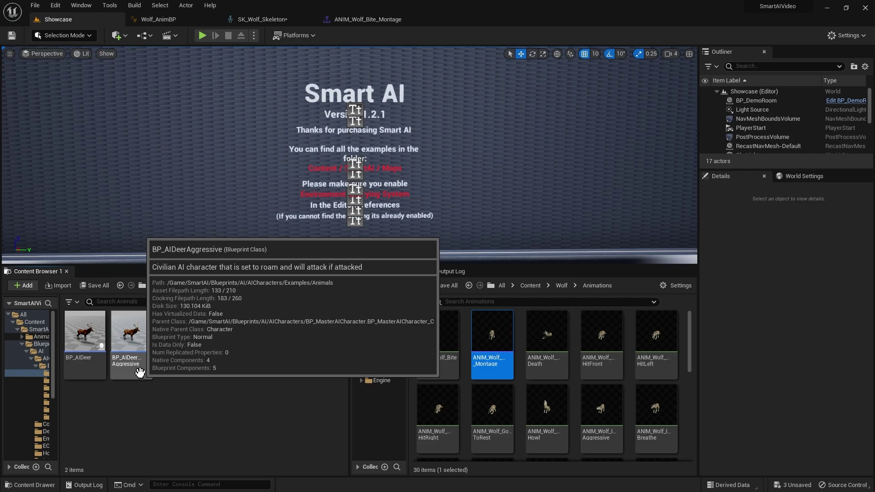
right_click(132, 356)
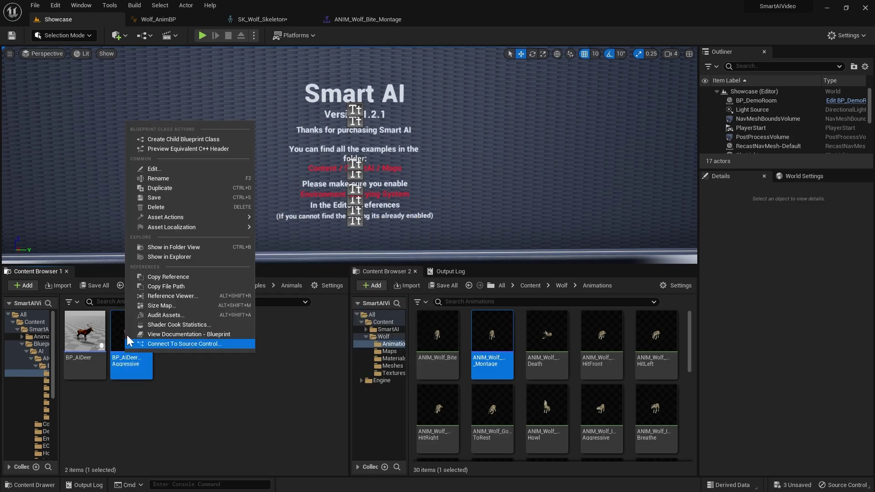
left_click(157, 188)
type("B")
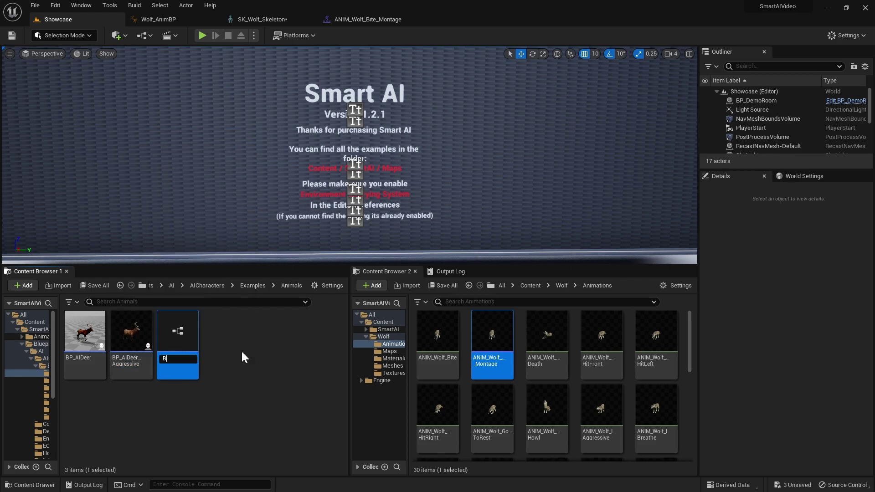
type("P_AIWold")
key("BackSpace")
key("Return")
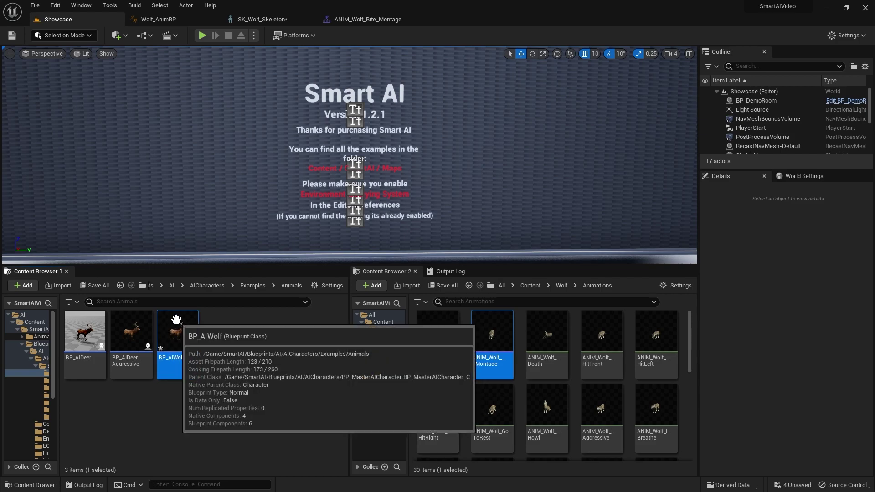
Open the BP_AIWolf blueprint and show its character and collision capsules in the viewport
key("Return")
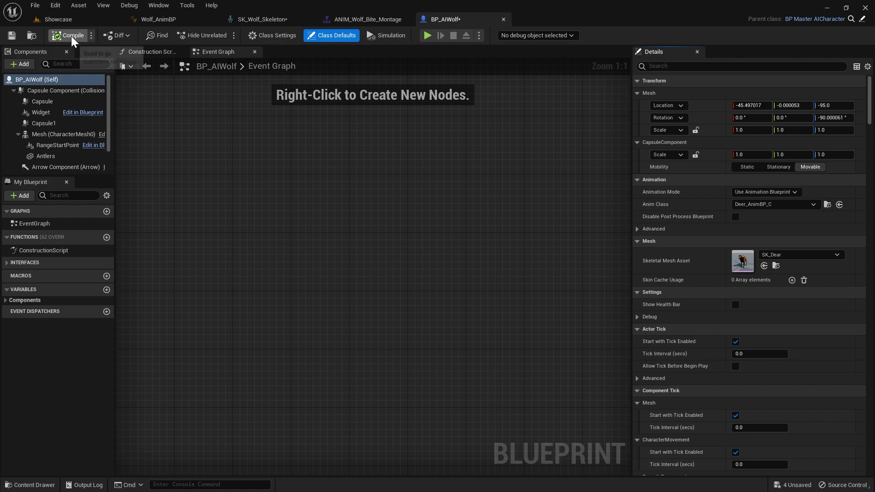
left_click(291, 170)
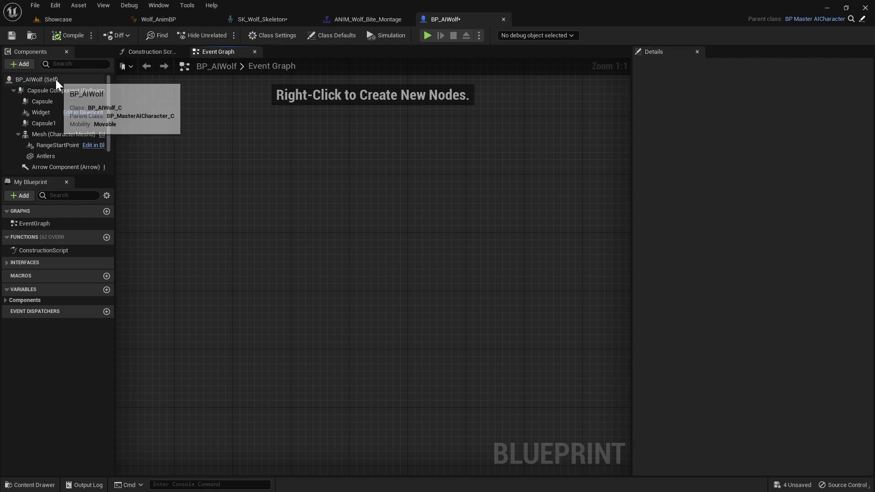
left_click(50, 93)
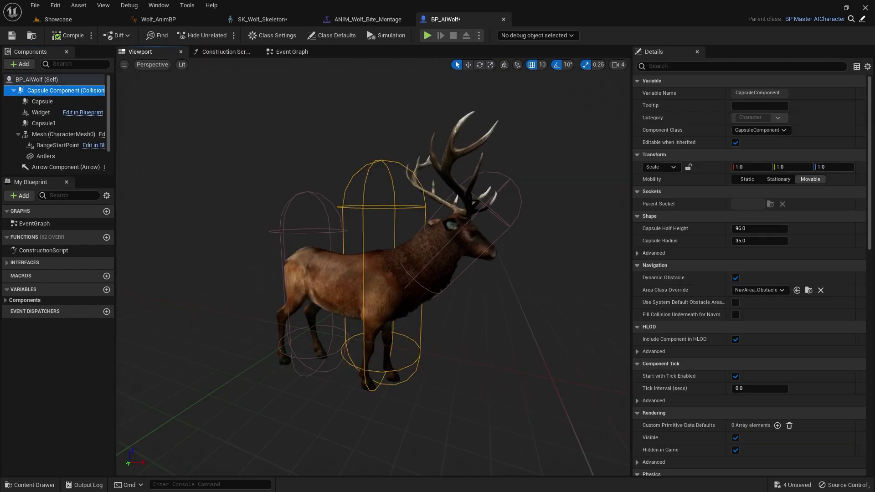
left_click_drag(292, 294, 300, 319)
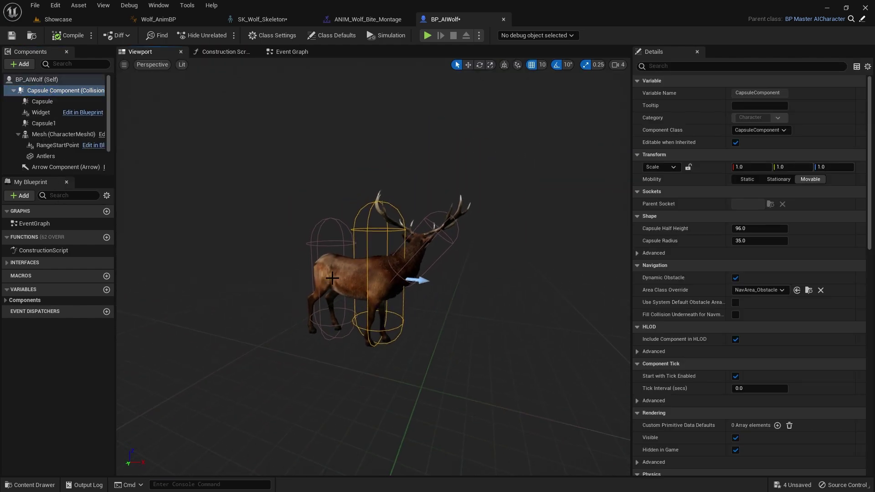
Set the skeletal mesh asset of BP_AIWolf's Mesh component to SK_Wolf
left_click(412, 264)
scroll(442, 275, "up", 3)
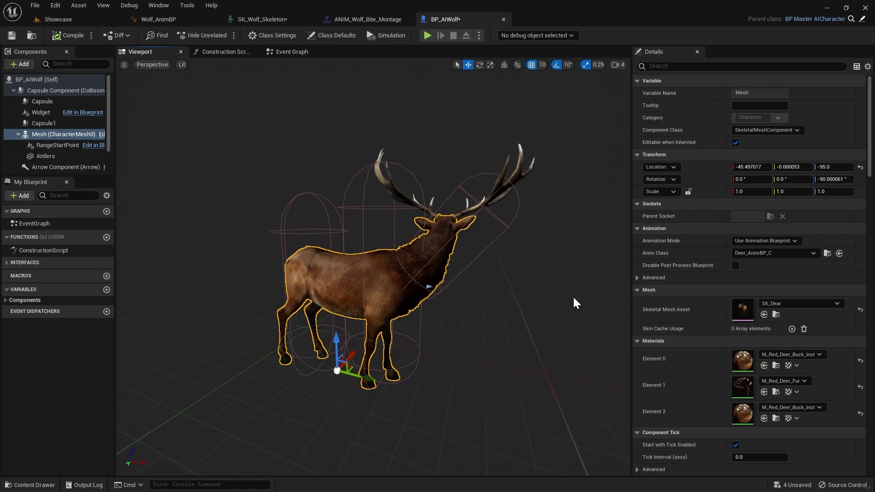
left_click(807, 303)
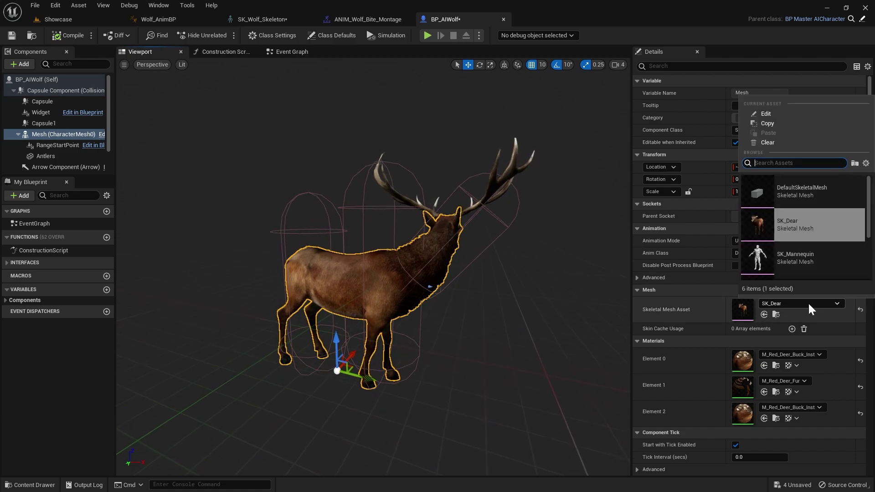
scroll(819, 237, "down", 2)
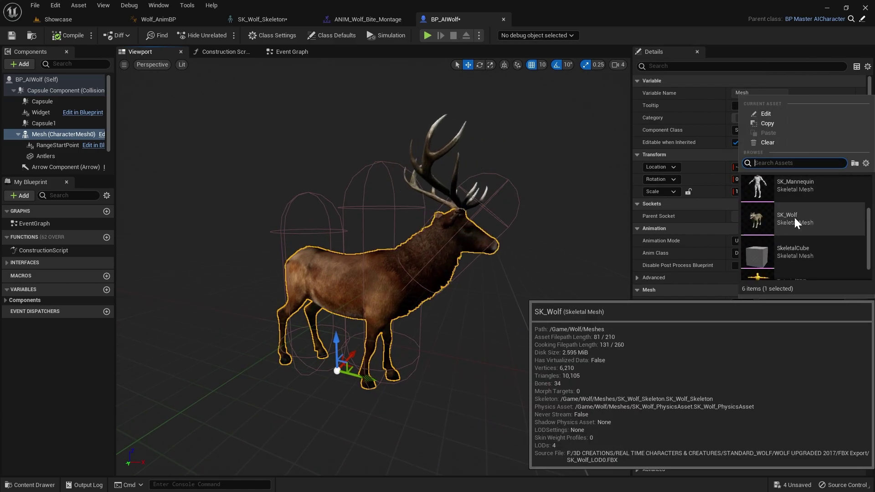
left_click(800, 220)
mouse_move(260, 314)
left_mouse_down()
mouse_move(260, 296)
mouse_move(260, 314)
left_mouse_up()
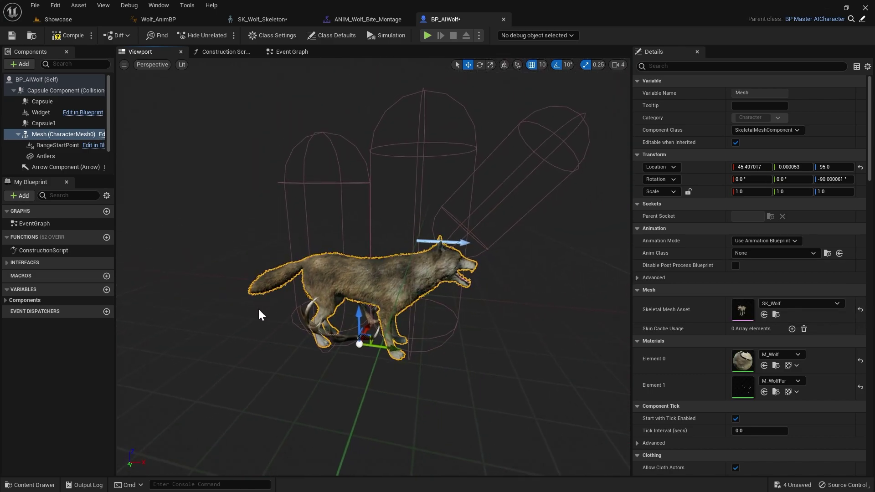
Delete the Antlers component and the two extra collision capsules, Capsule and Capsule1, from BP_AIWolf
left_click(50, 156)
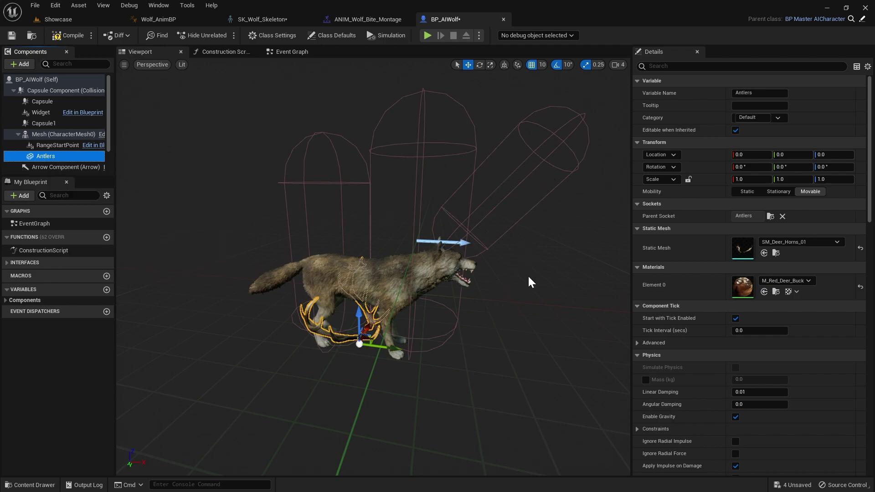
left_click_drag(528, 282, 542, 282)
key("Delete")
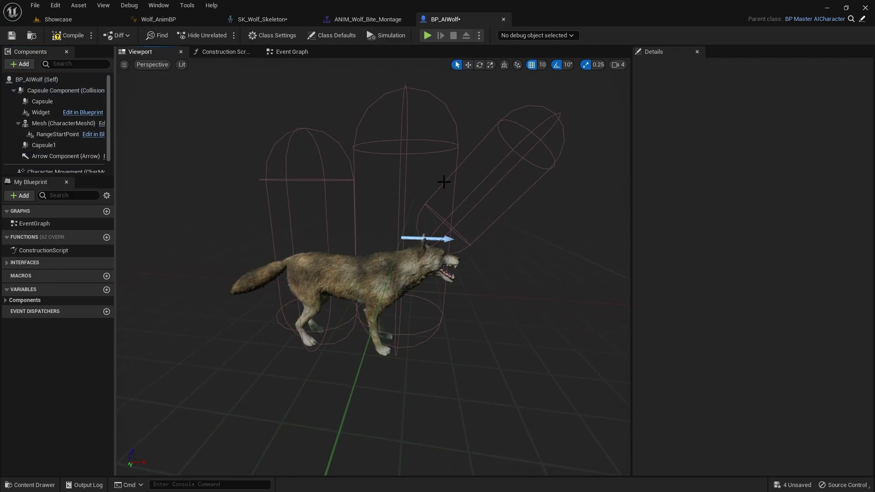
left_click(556, 160)
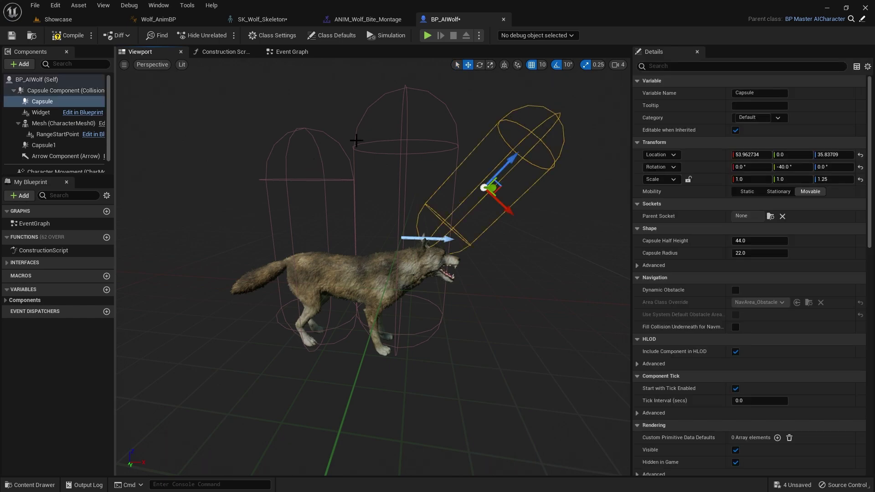
left_click(311, 131, "ctrl")
key("Delete")
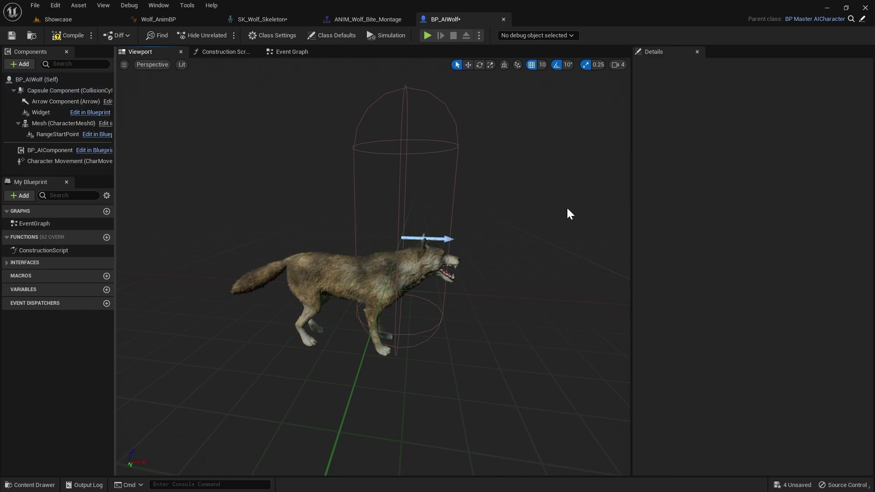
Move BP_AIWolf's wolf mesh forward into the character capsule, to an X location of about 4.5
left_click(342, 278)
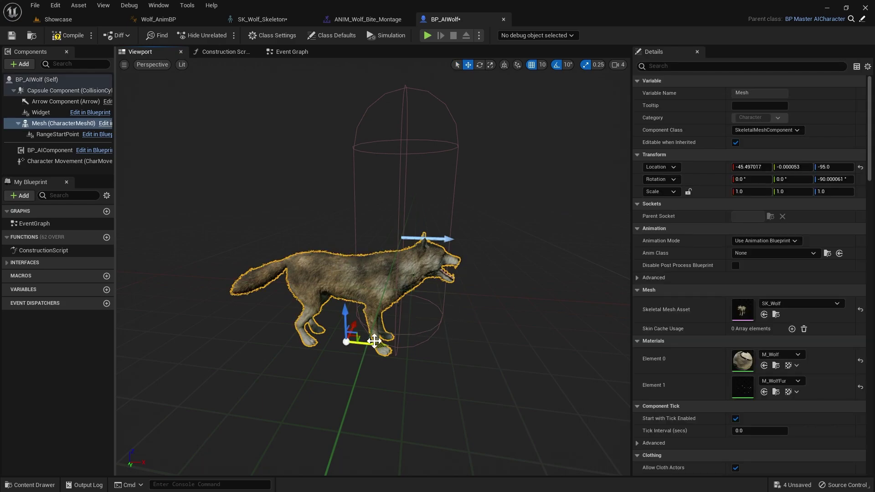
left_click_drag(376, 346, 436, 351)
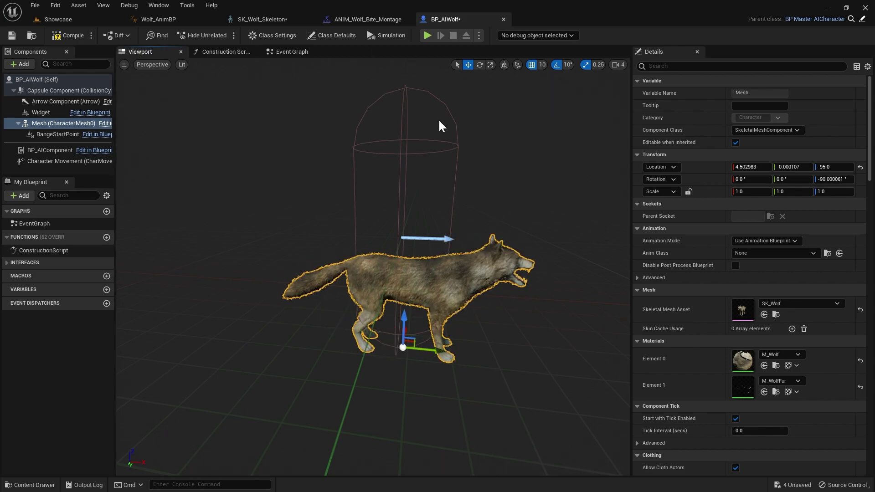
right_click_drag(496, 213, 45, 48)
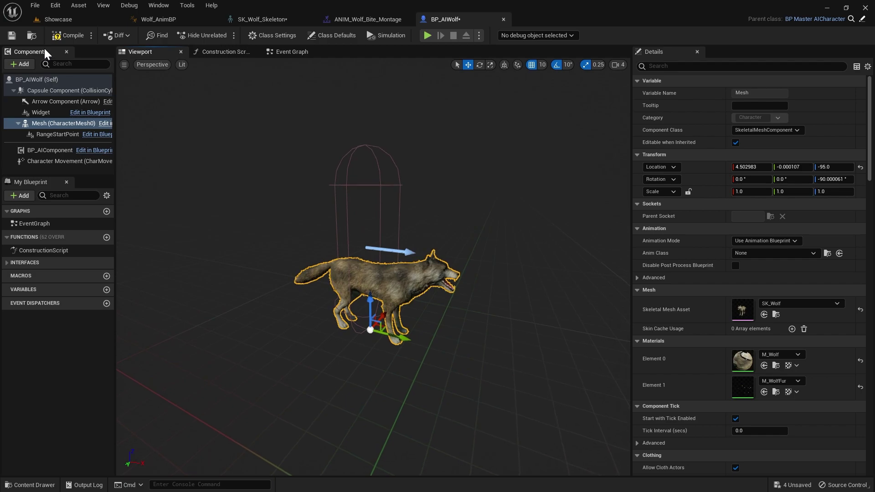
key("q")
left_click(256, 206)
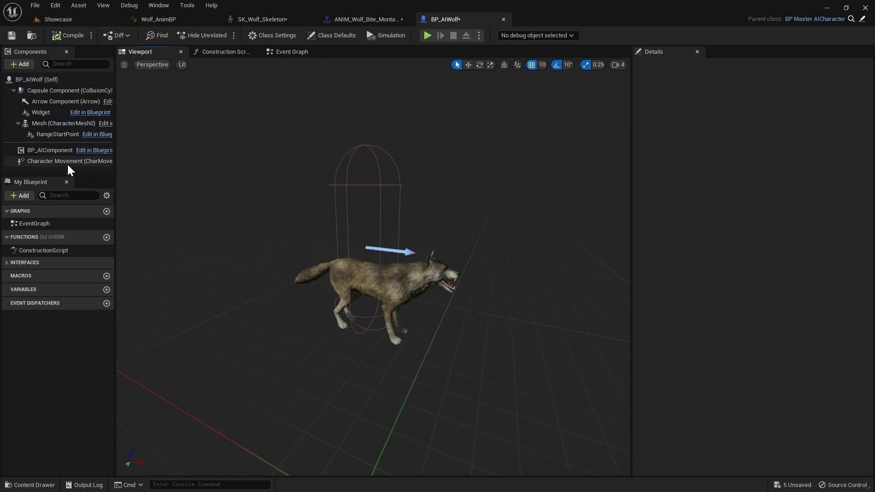
Collapse all of BP_AIComponent's property categories and expand only General Settings and the first level of AI Animations
left_click(58, 151)
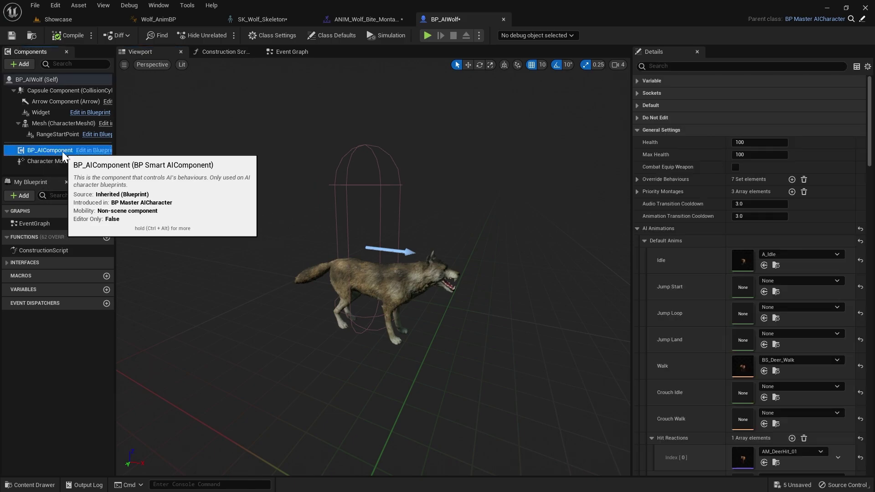
left_click(867, 67)
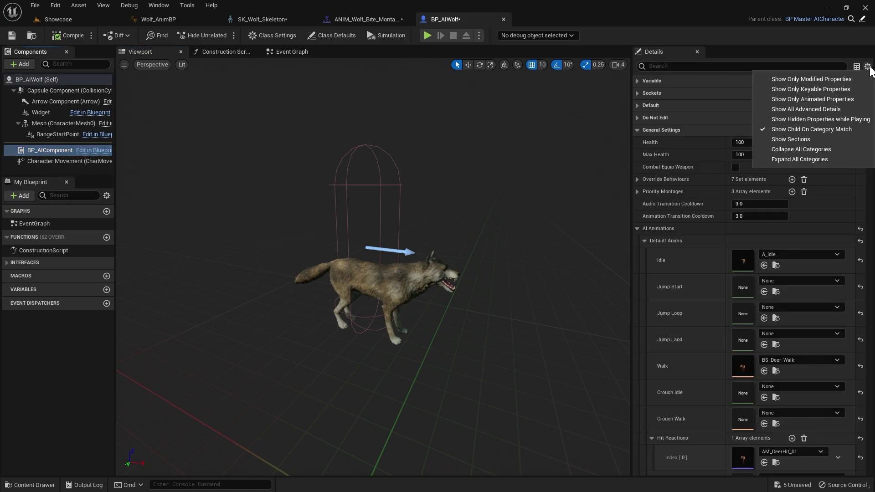
left_click(799, 150)
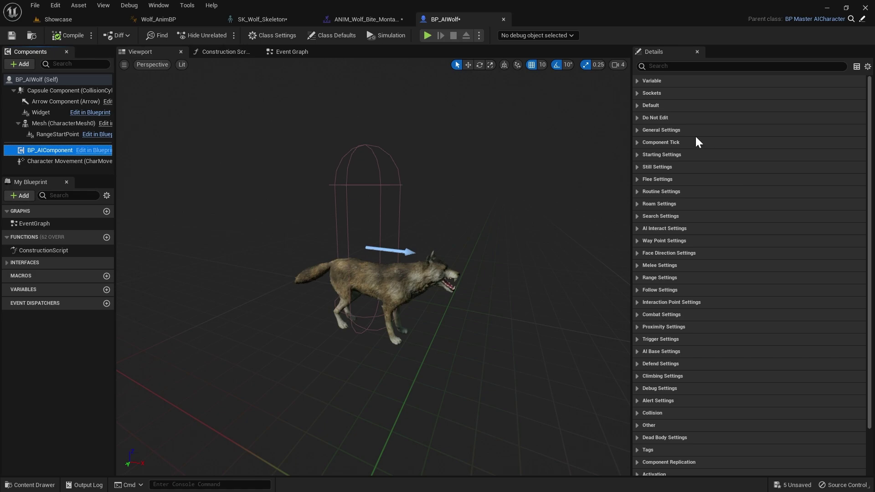
left_click(649, 130)
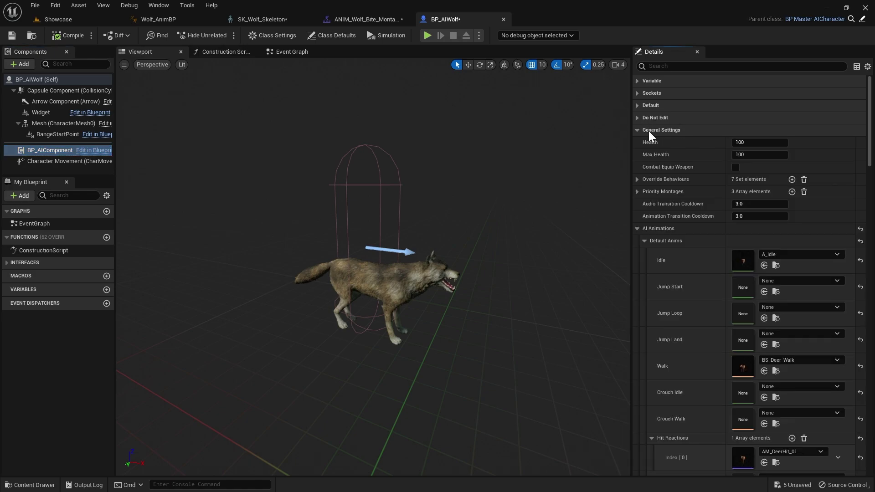
right_click(660, 228)
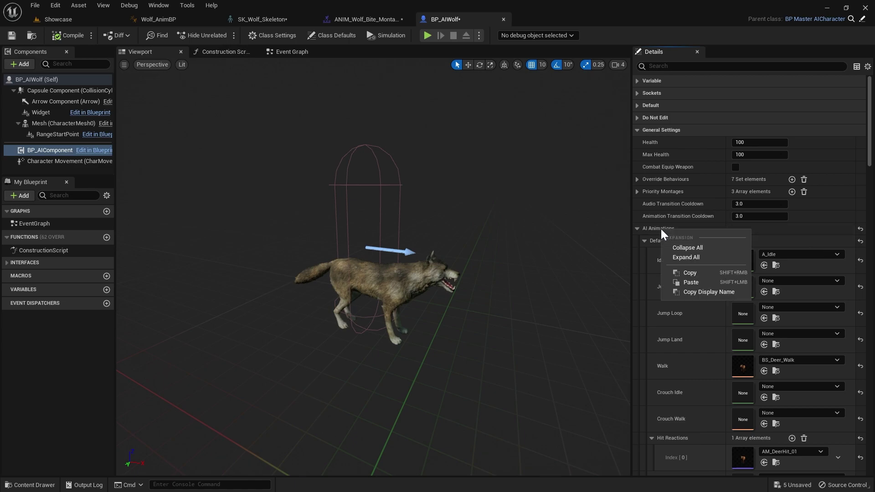
left_click(694, 246)
left_click(638, 228)
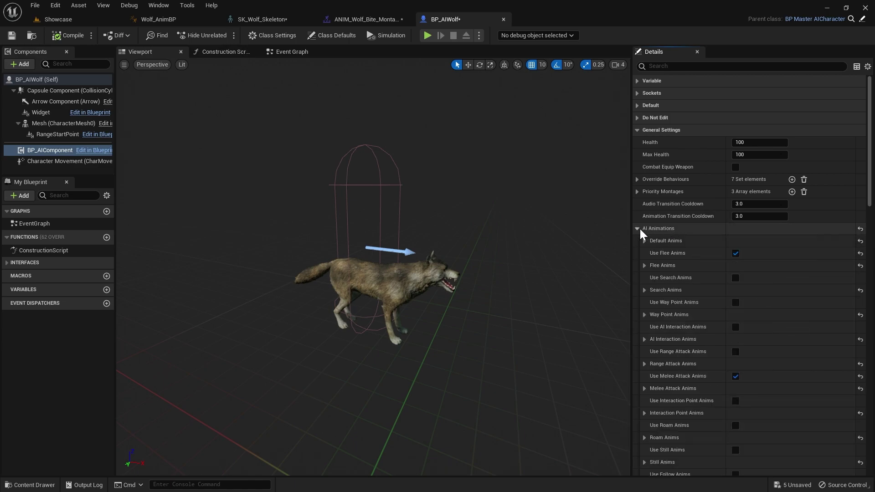
scroll(691, 321, "down", 3)
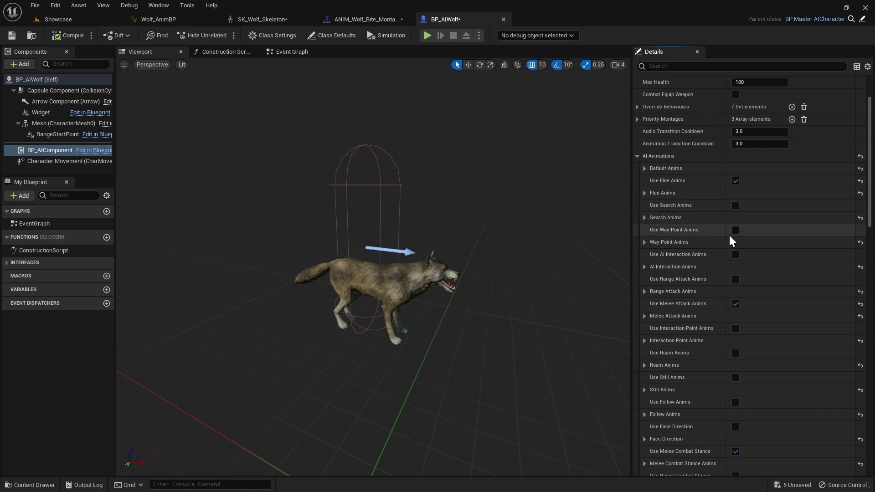
scroll(691, 212, "up", 1)
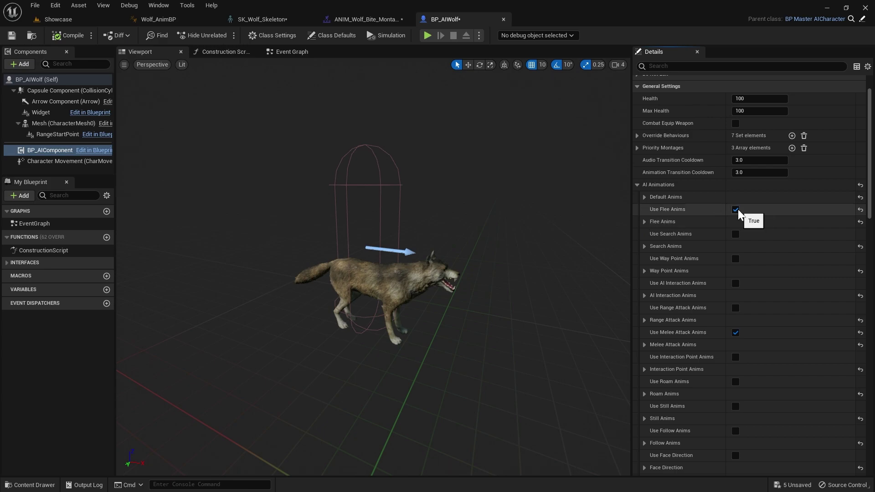
Set the Idle animation in Default Anims to ANIM_Wolf_IdleBreathe
left_click(682, 201)
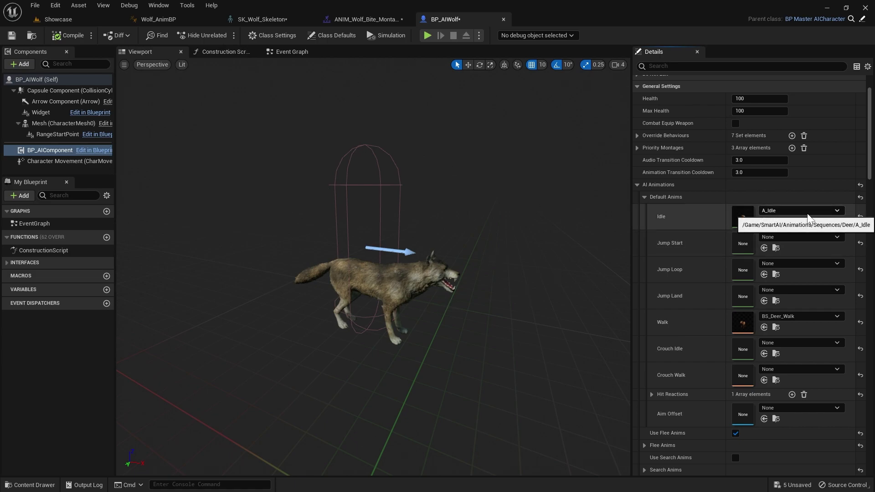
left_click(792, 210)
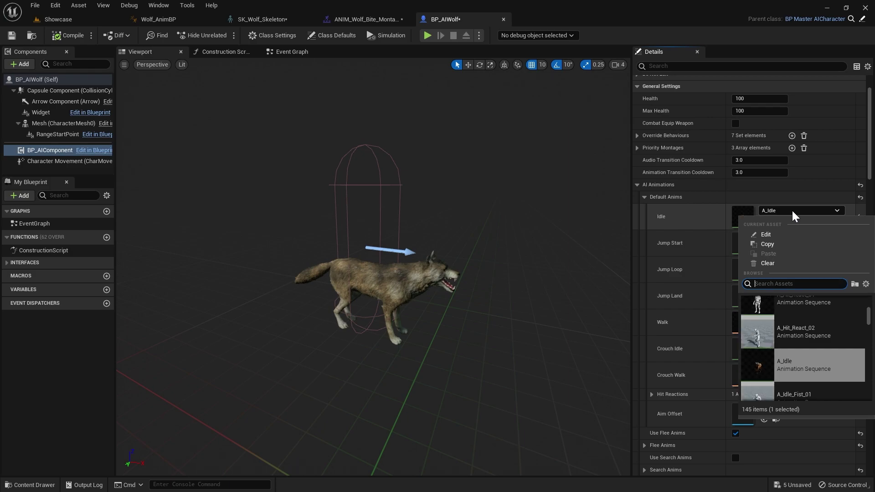
type("wolf idle")
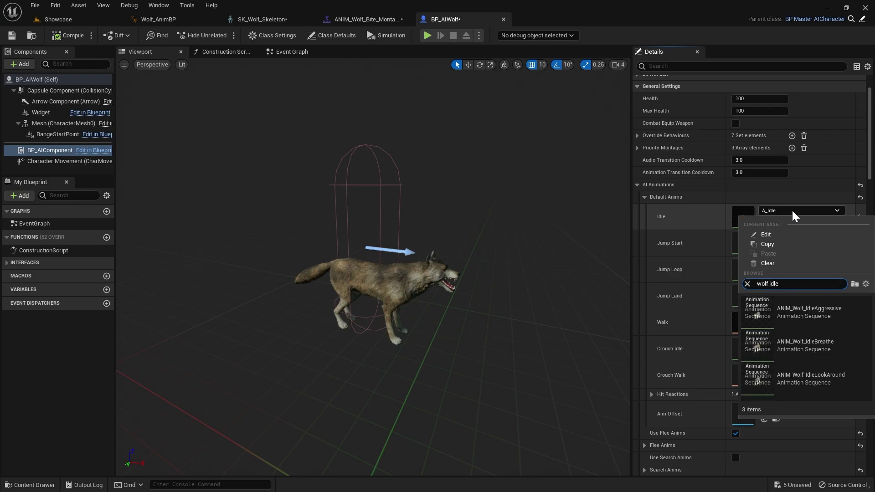
left_click(824, 343)
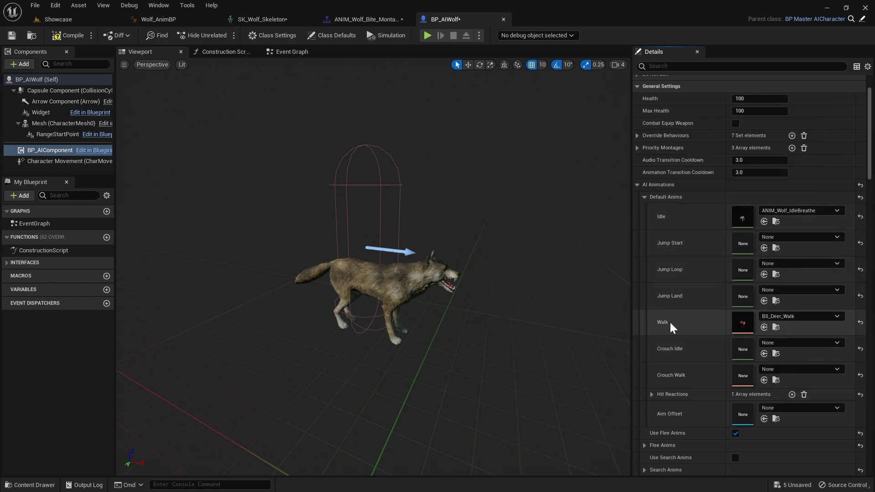
Set the Walk blend space in Default Anims to BS_Wolf_Walk
left_click(789, 317)
type("w")
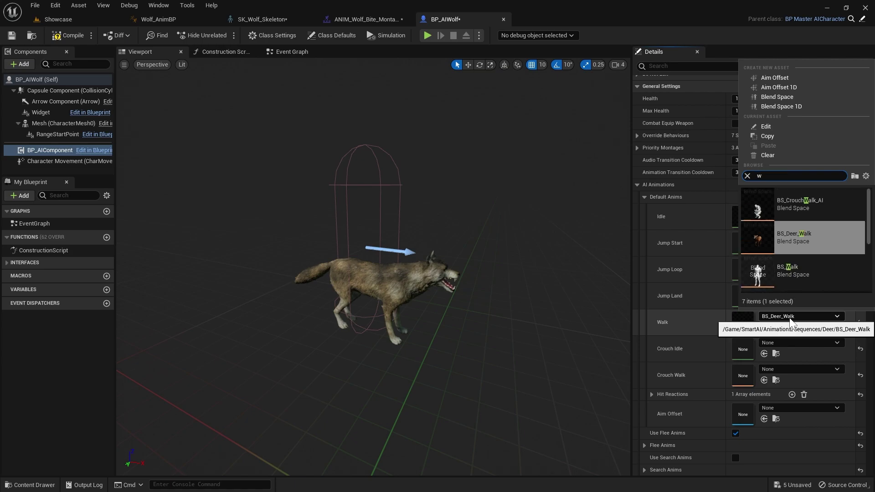
type("al")
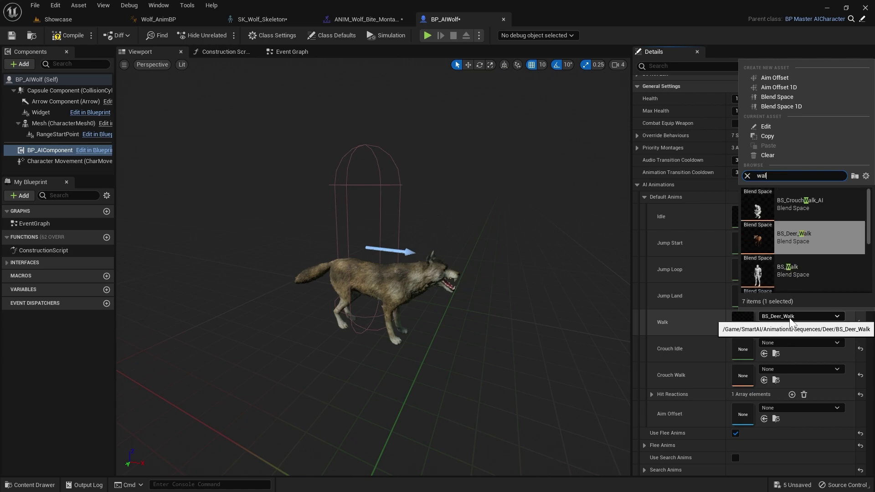
type("k")
scroll(805, 256, "down", 2)
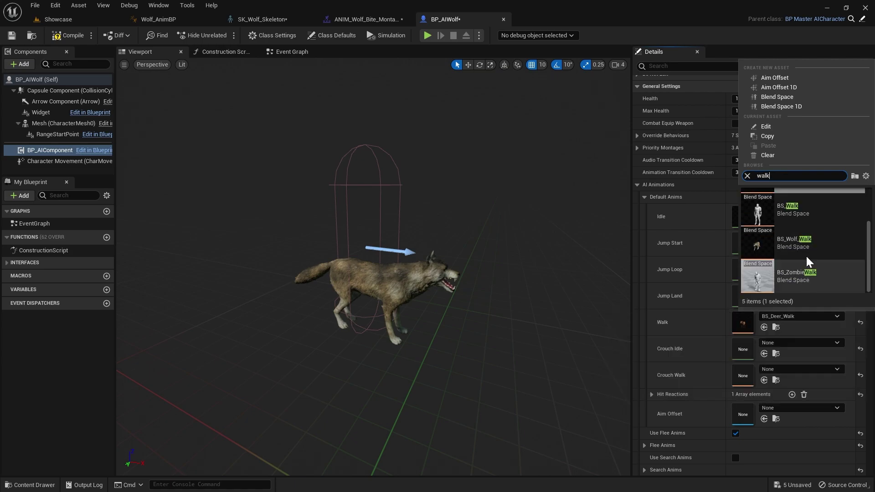
left_click(794, 240)
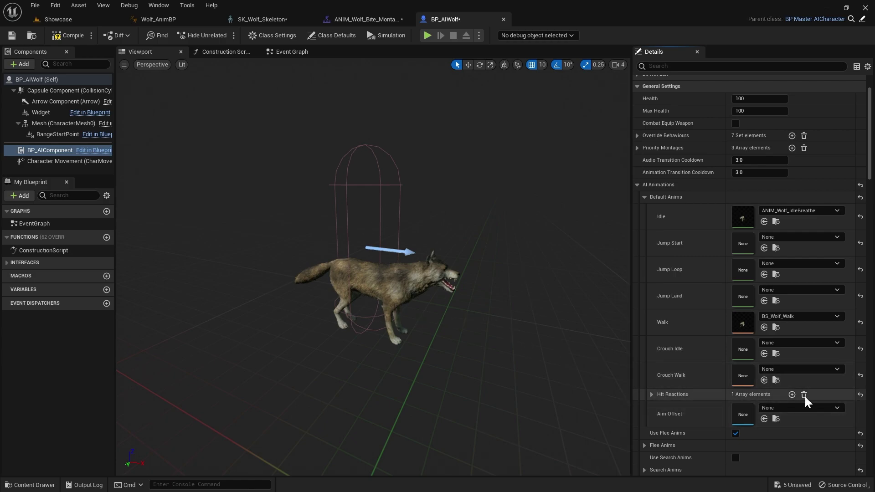
Remove all elements from the Hit Reactions array in Default Anims and collapse the group
left_click(690, 395)
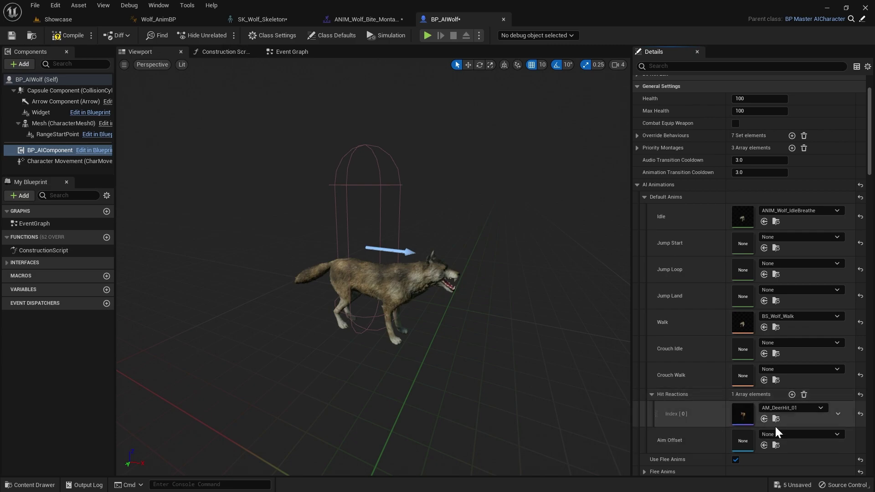
left_click(803, 394)
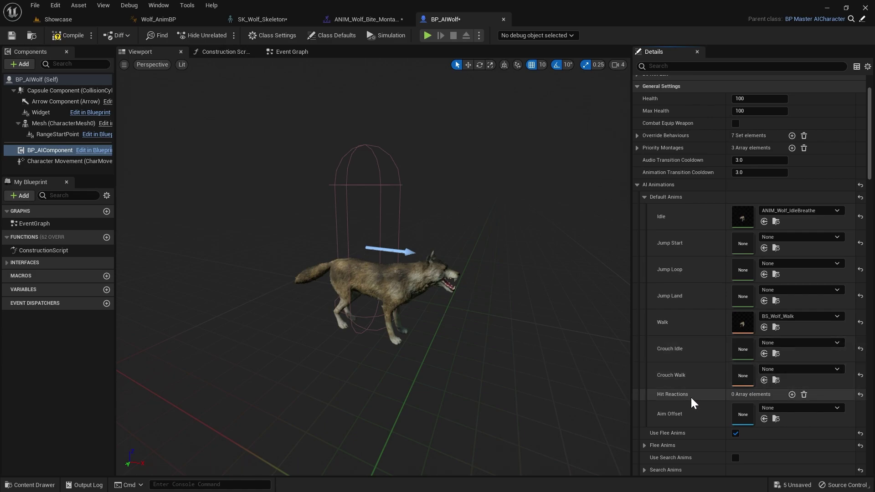
left_click(644, 197)
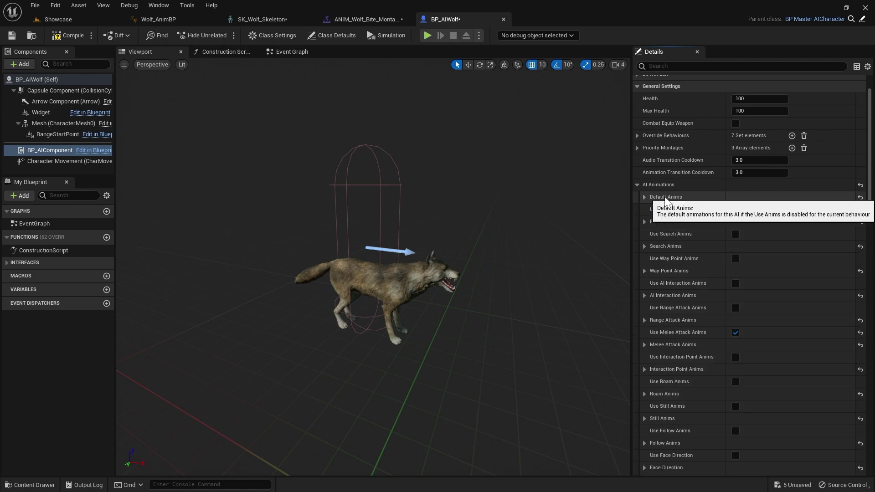
Copy the Default Anims and paste them into Flee, Search, Way Point, AI Interaction and Range Attack Anims
right_click(667, 199)
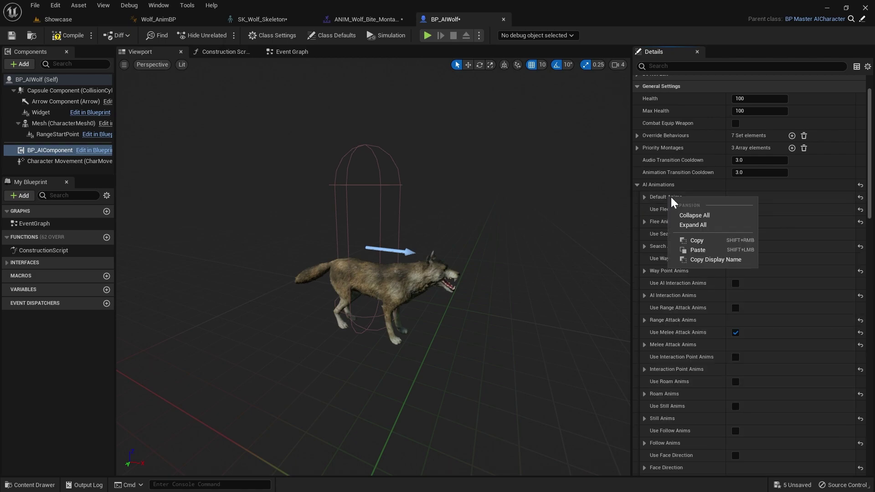
left_click(697, 239)
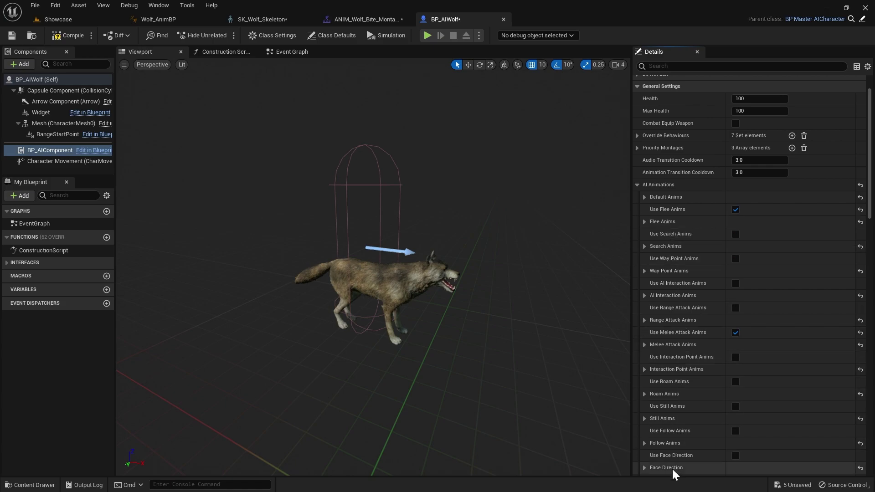
right_click(672, 222)
left_click(696, 283)
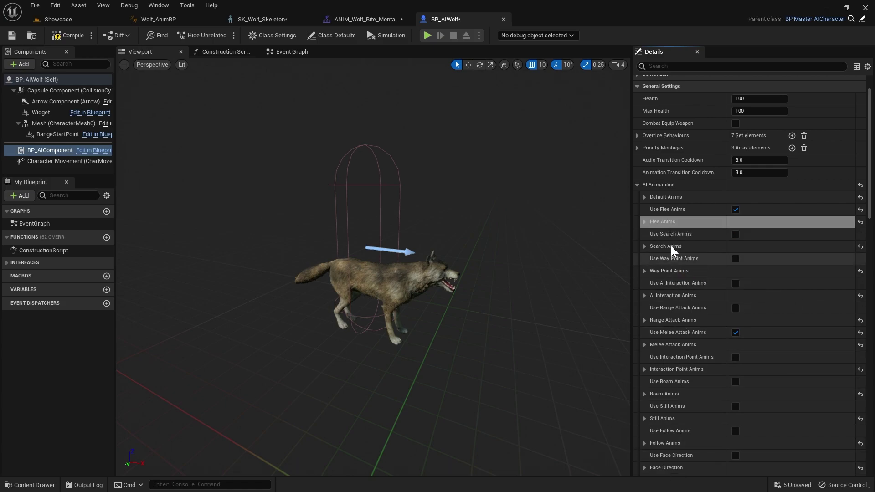
right_click(663, 243)
left_click(693, 296)
right_click(666, 273)
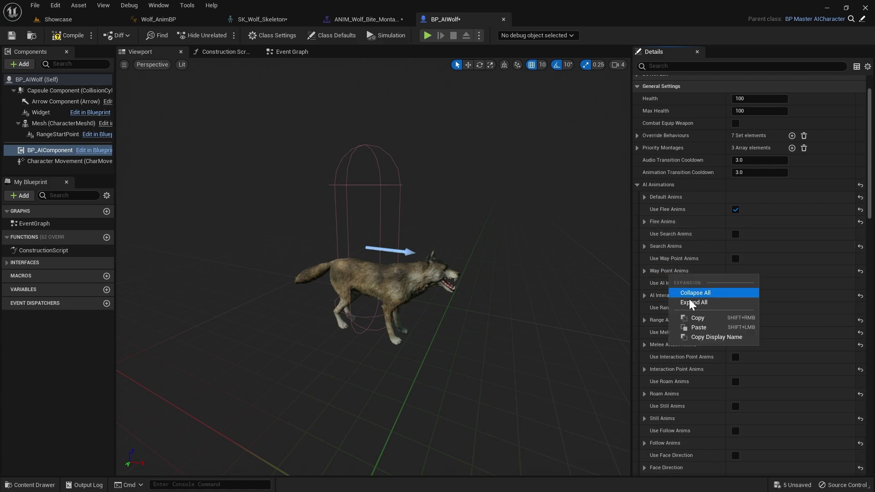
left_click(703, 327)
right_click(683, 296)
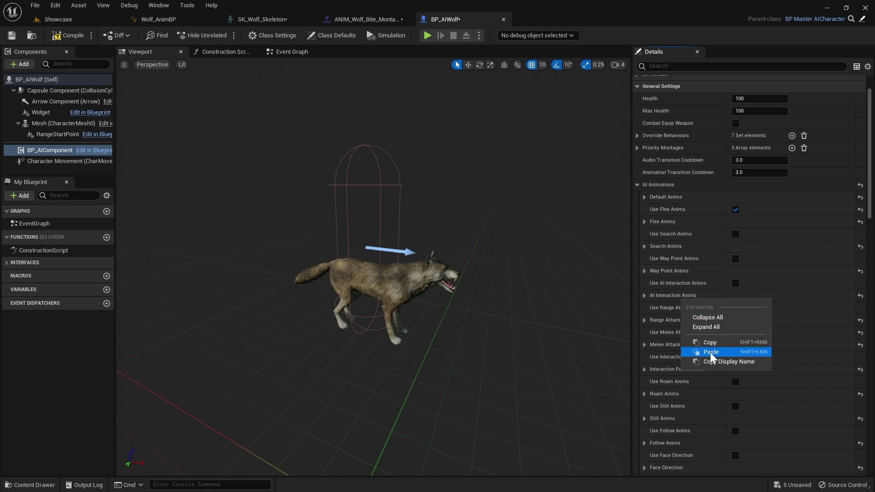
left_click(708, 350)
right_click(679, 321)
left_click(713, 372)
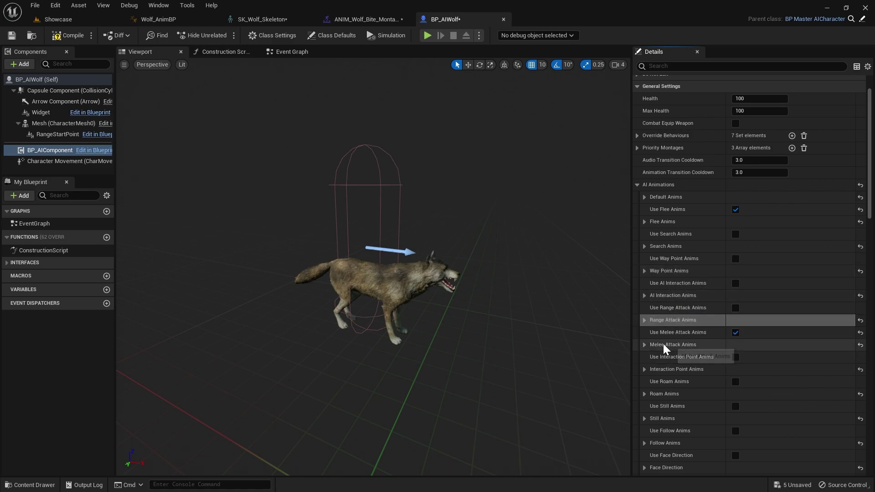
Paste the copied Default Anims into Melee Attack, Interaction Point, Roam, Still and Follow Anims
right_click(676, 347)
left_click(702, 402)
right_click(676, 370)
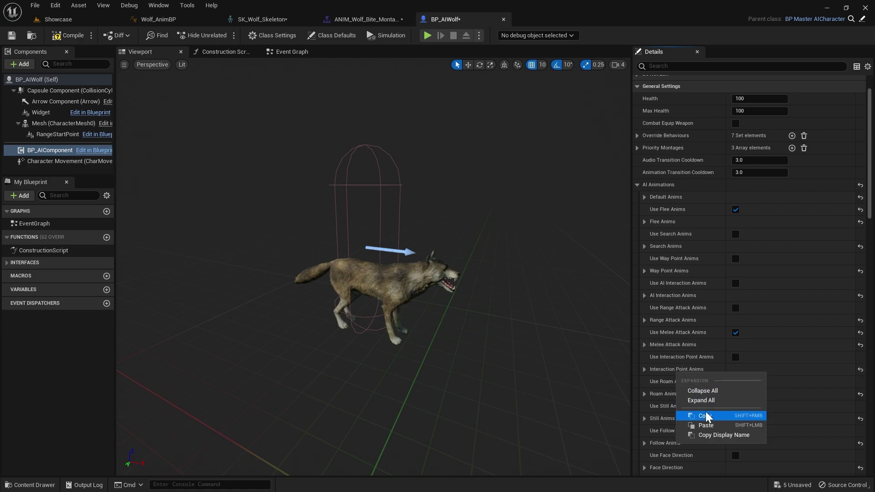
left_click(704, 424)
right_click(681, 403)
left_click(701, 446)
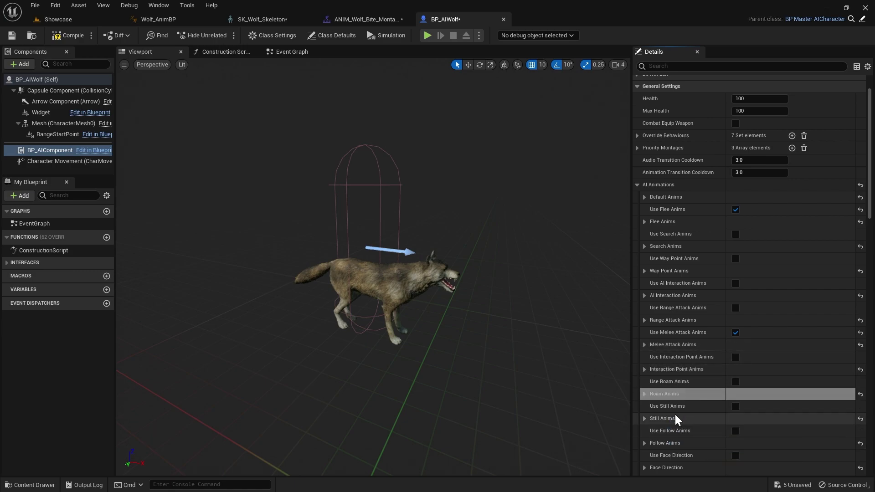
right_click(671, 417)
left_click(701, 400)
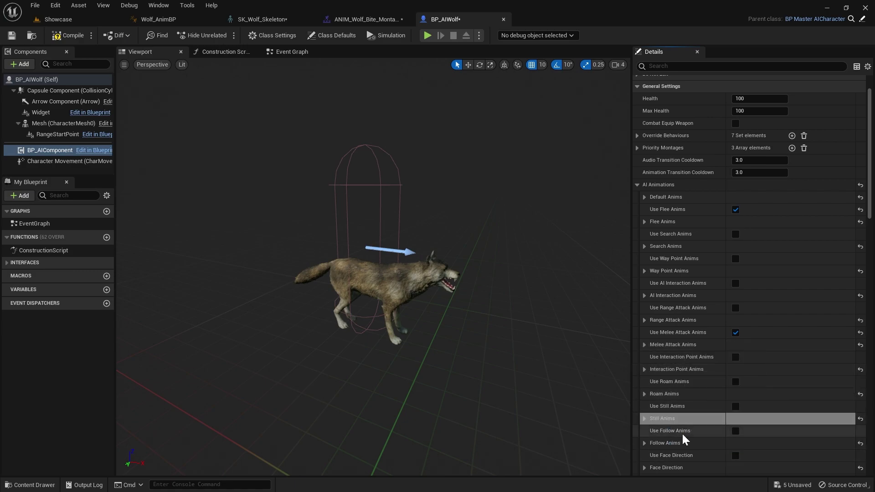
right_click(680, 445)
left_click(703, 425)
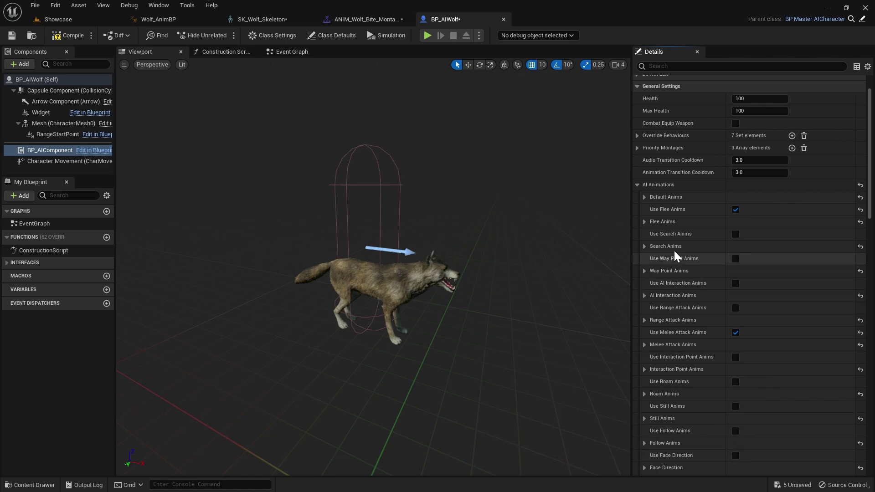
Copy the Default Anims again and paste them into Follow Anims and Face Direction
right_click(672, 202)
left_click(701, 253)
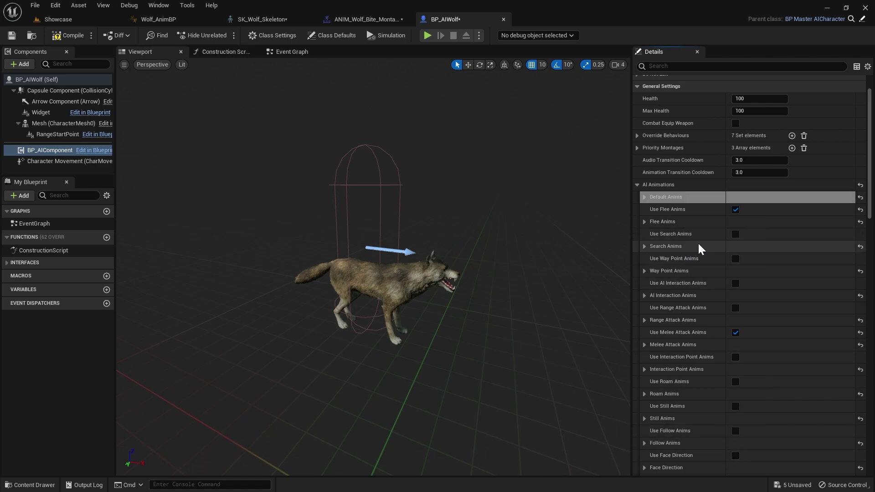
right_click(663, 445)
left_click(697, 428)
scroll(690, 441, "down", 1)
right_click(671, 438)
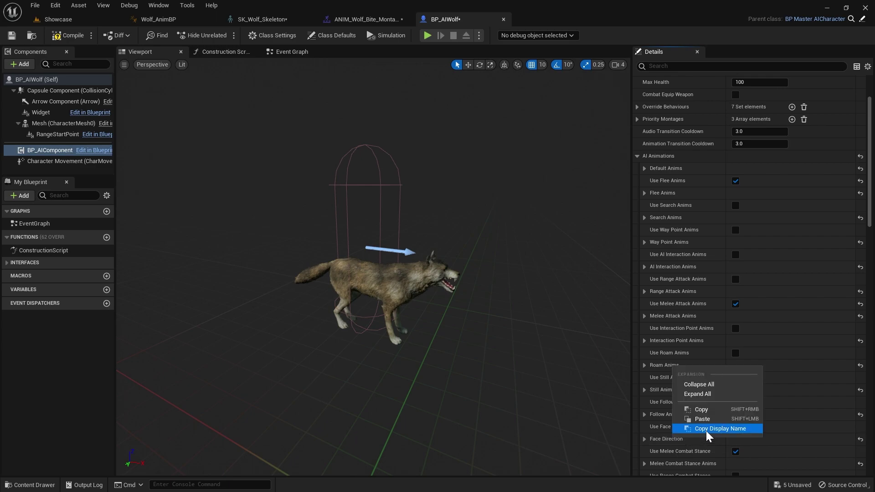
left_click(710, 418)
Paste the copied Default Anims into Melee Combat Stance and Range Combat Stance Anims, and disable Use Melee Combat Stance
scroll(704, 438, "down", 1)
right_click(687, 432)
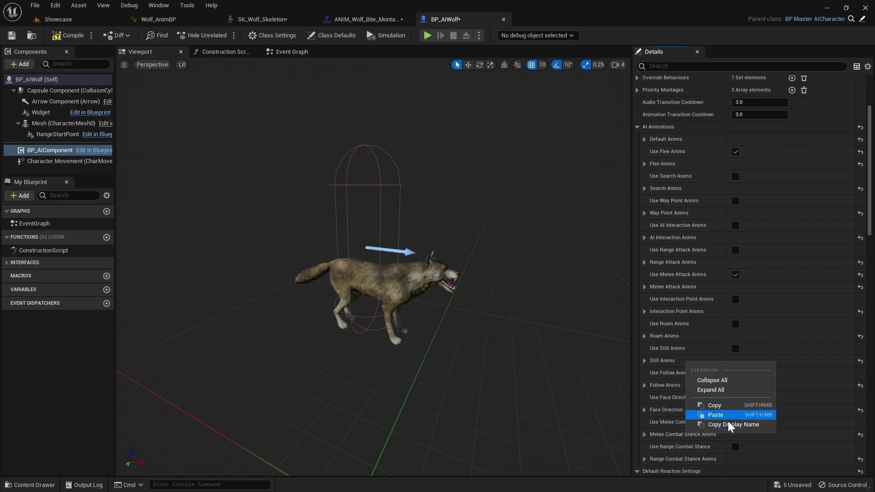
left_click(728, 418)
right_click(676, 459)
left_click(711, 439)
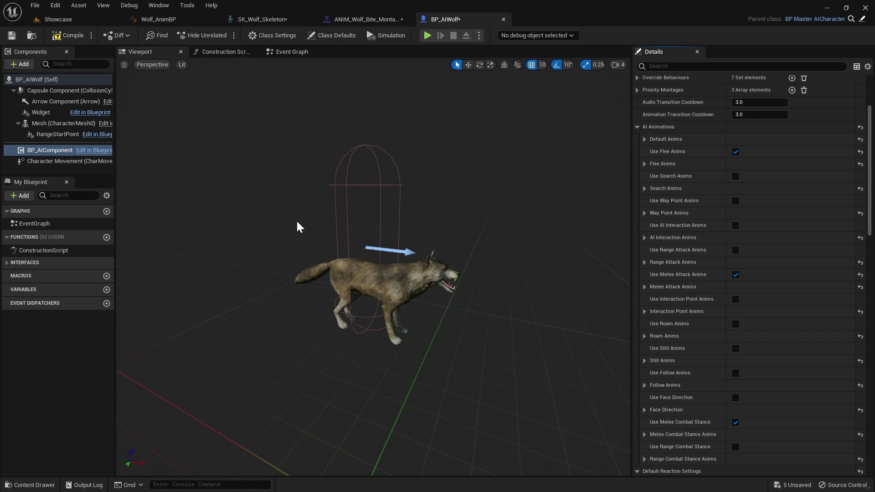
left_click(735, 423)
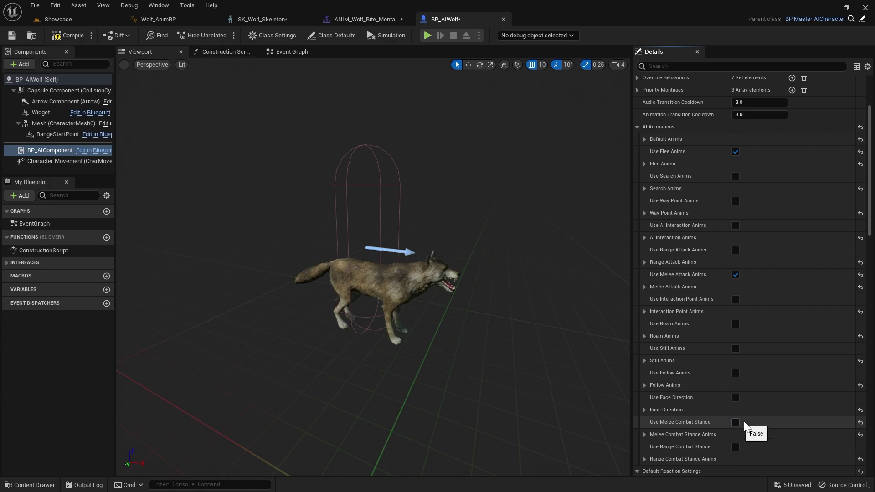
Set the Walk blend space in Melee Attack Anims to BS_Wolf_Run
scroll(669, 424, "up", 2)
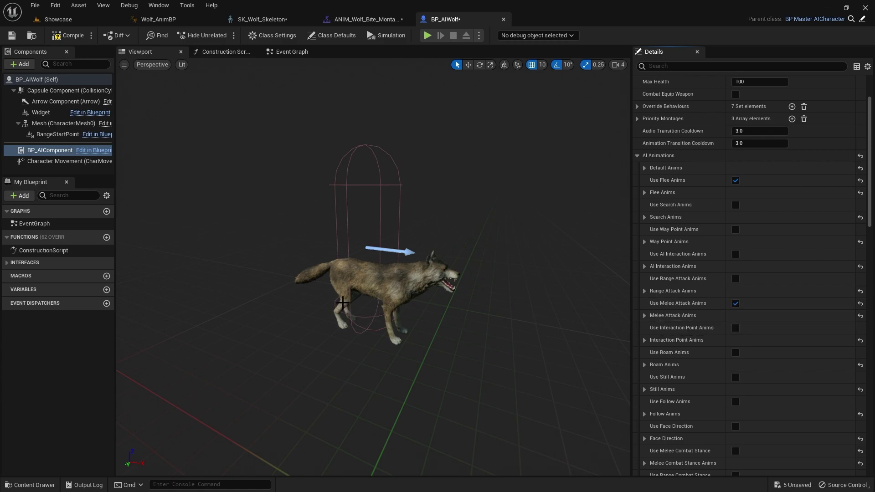
left_click(684, 319)
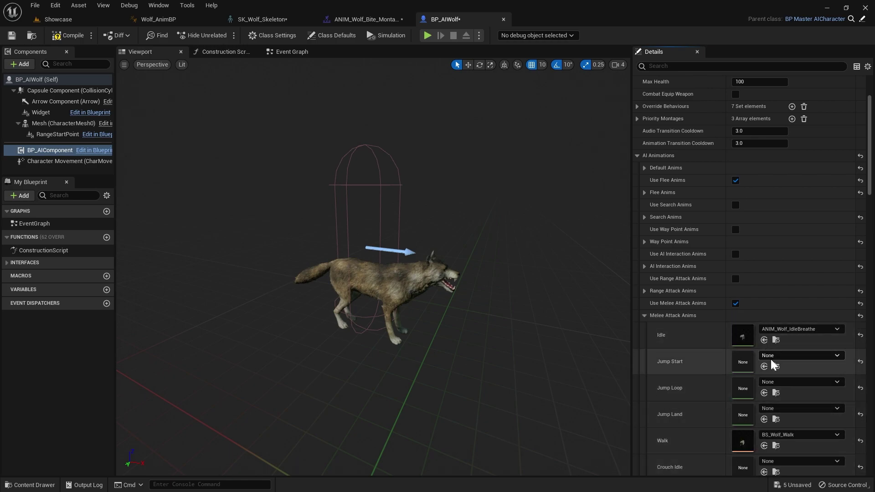
scroll(693, 368, "down", 1)
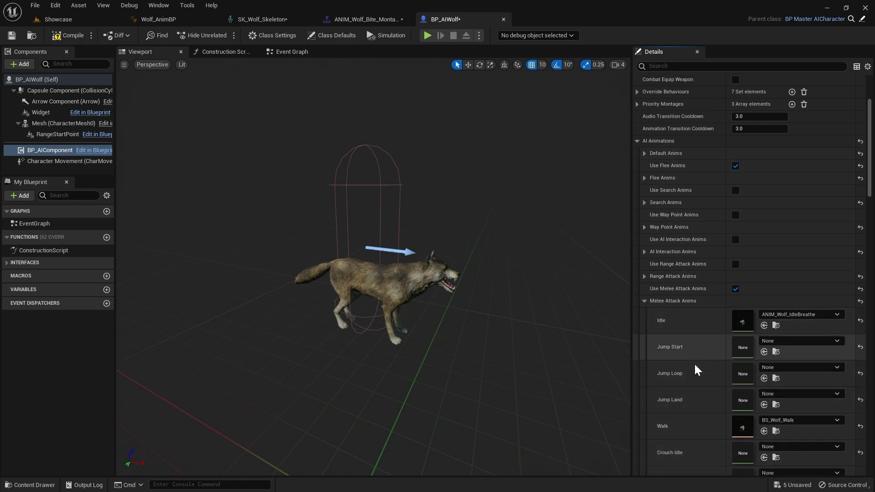
scroll(694, 368, "down", 3)
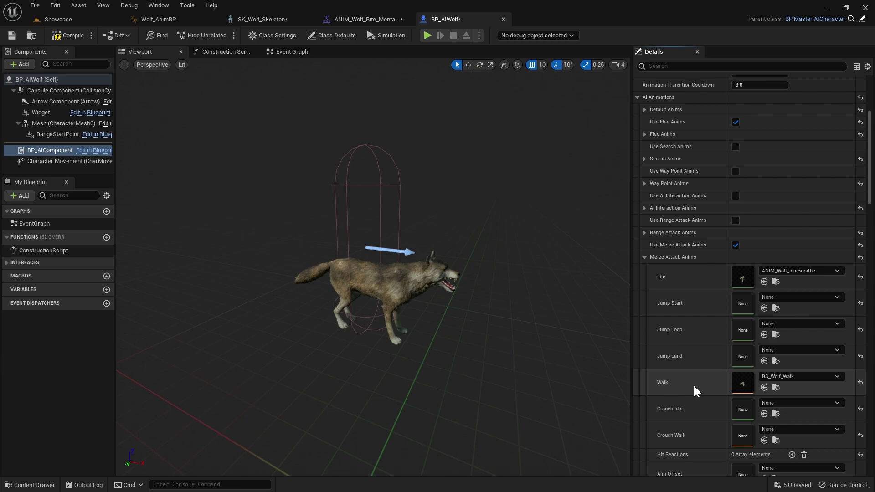
left_click(792, 375)
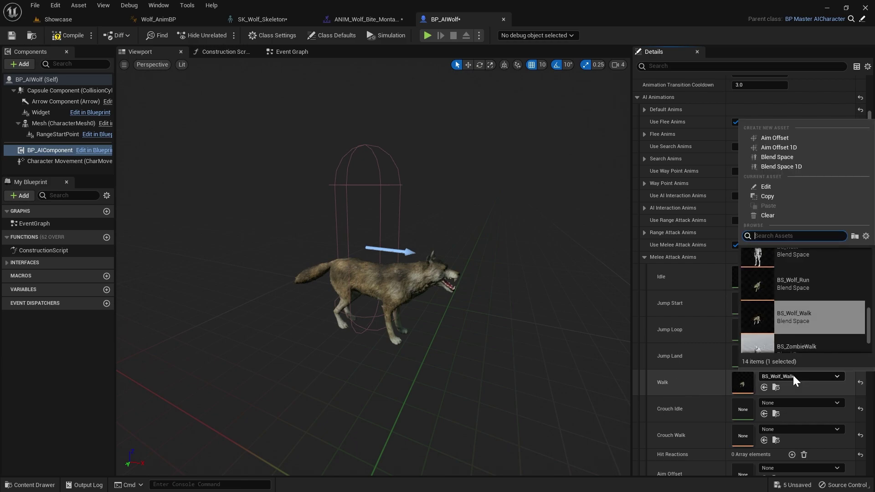
type("run")
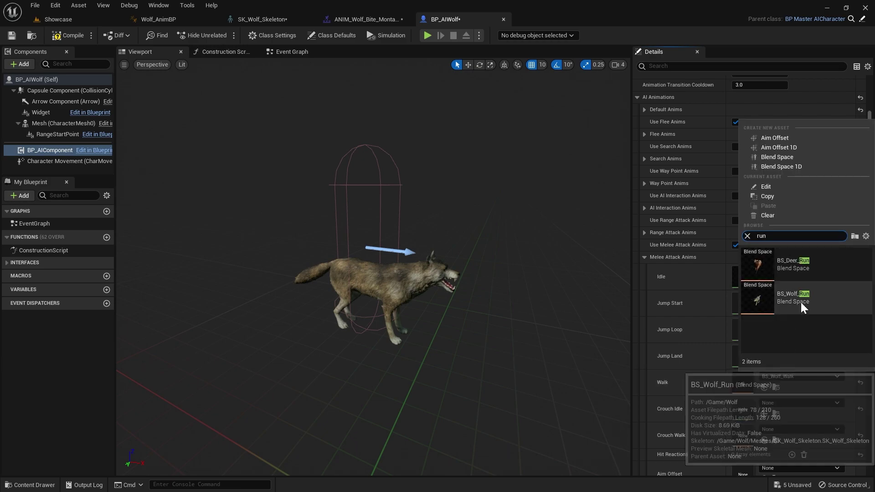
left_click(787, 296)
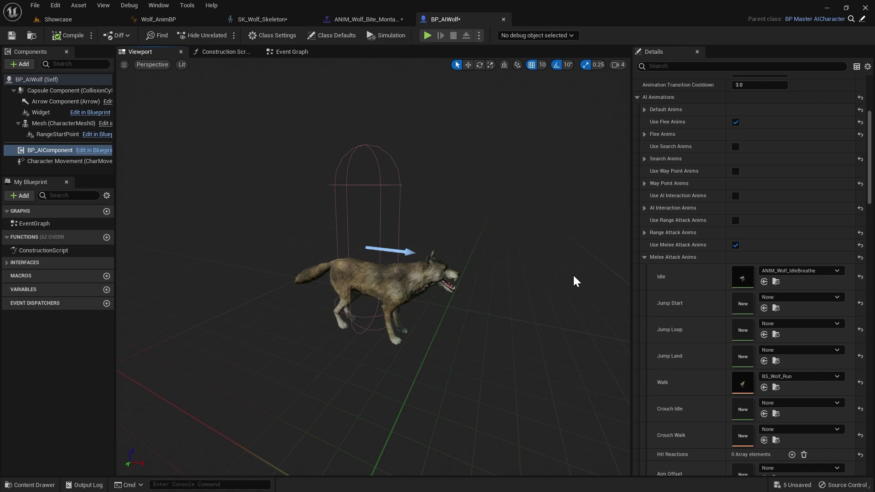
Filter the AI component's details by "movement" to examine the speeds set for each behaviour
left_click(688, 66)
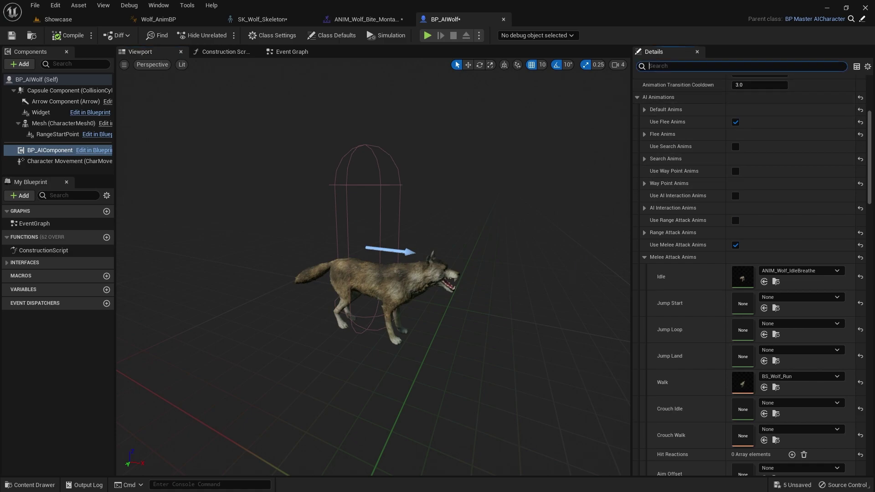
type("movemove")
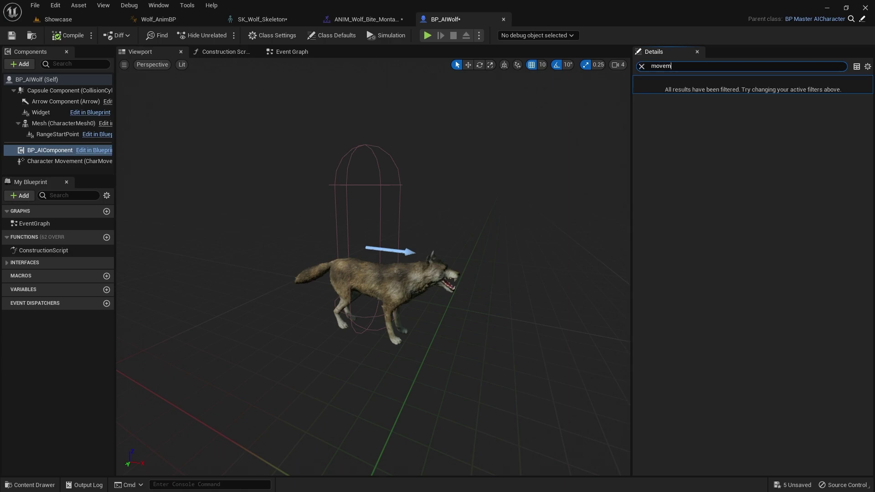
key("BackSpace")
key("BackSpace")
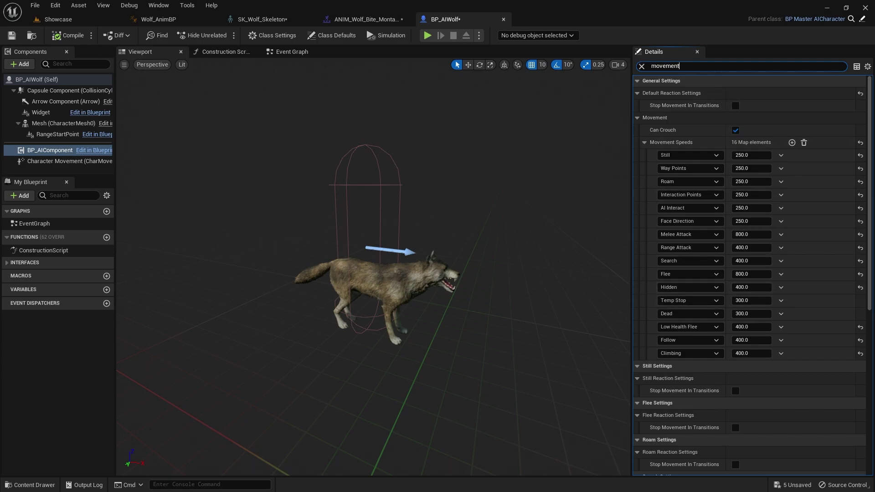
Filter the details by "melee" and delete the AM_DeerAttack_02 entry from the Melee Animations array
key("ctrl+a")
type("melee")
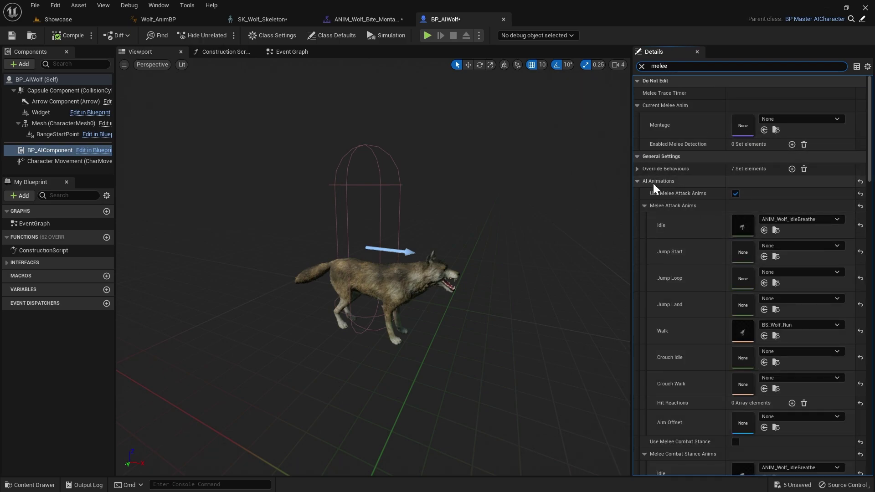
left_click(636, 181)
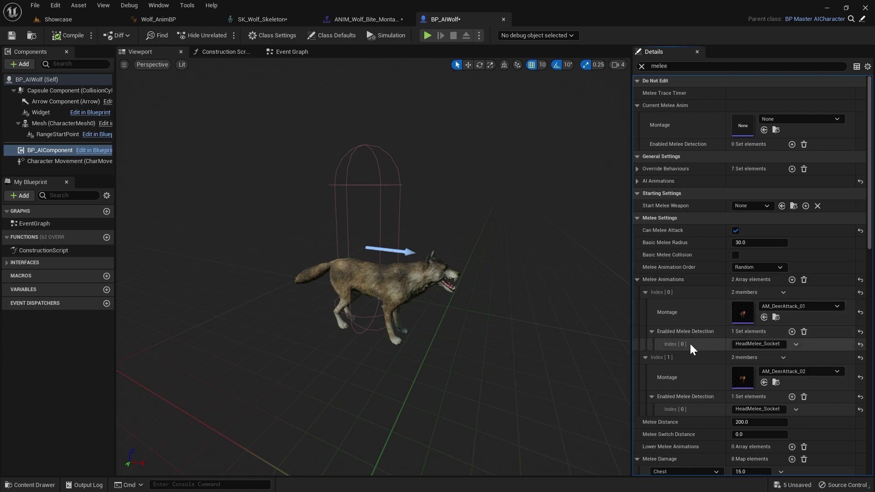
scroll(690, 343, "down", 2)
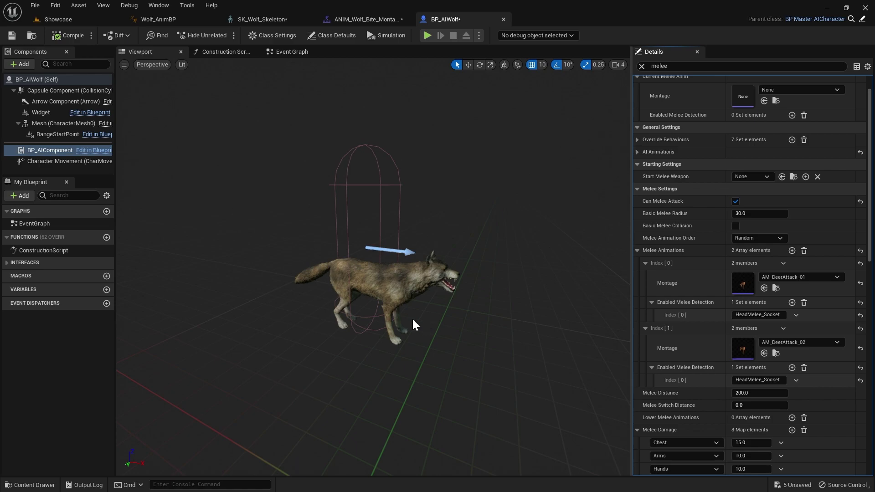
left_click(783, 329)
left_click(791, 353)
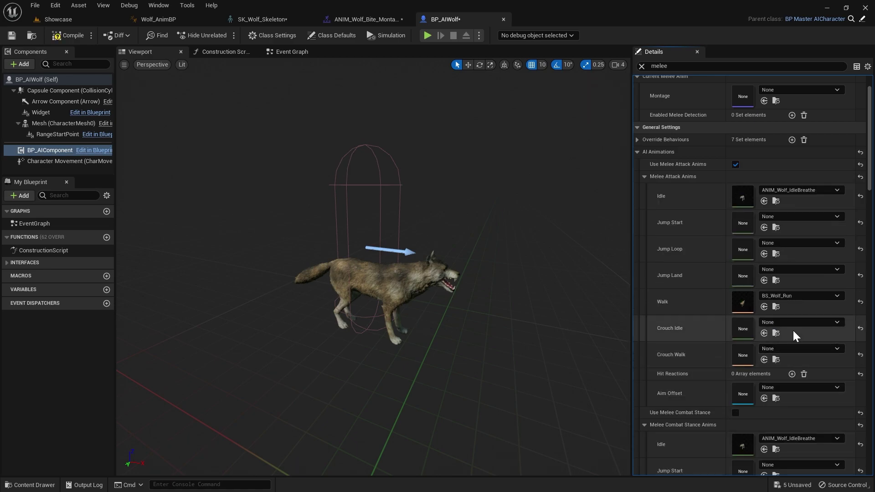
left_click(637, 153)
Set the montage of the remaining Melee Animations entry to ANIM_Wolf_Bite_Montage
scroll(676, 246, "down", 2)
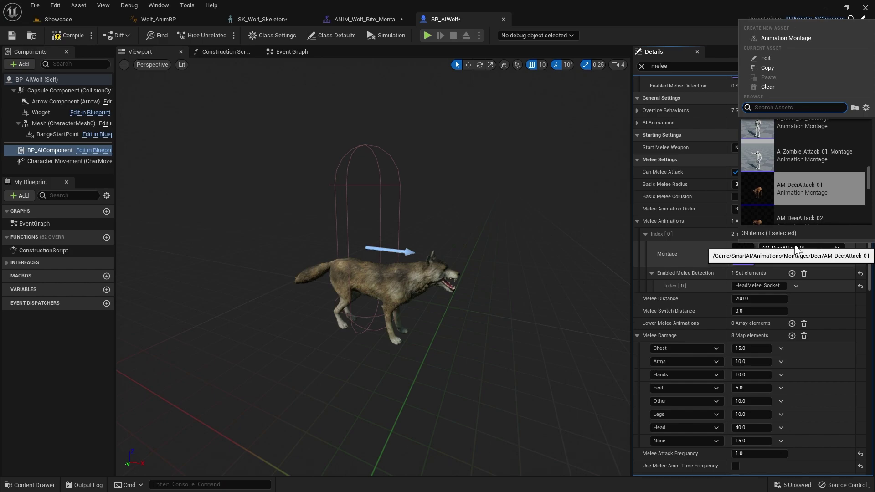
type("wlf")
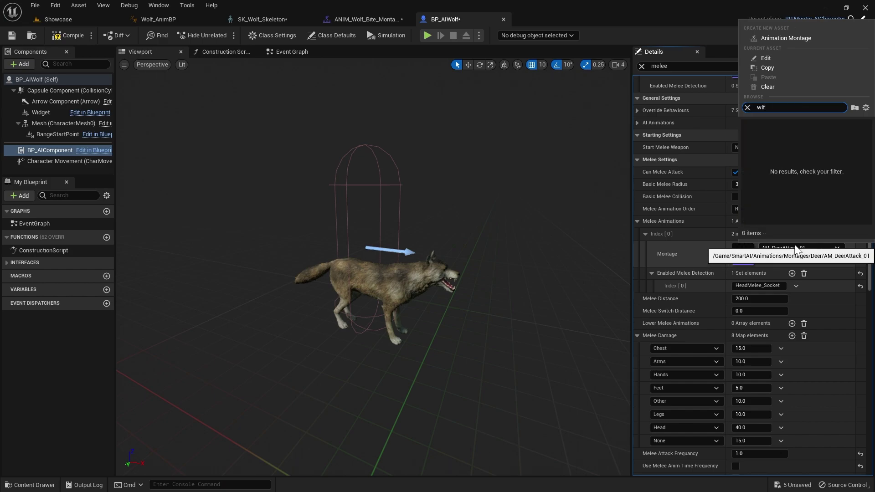
type("olf")
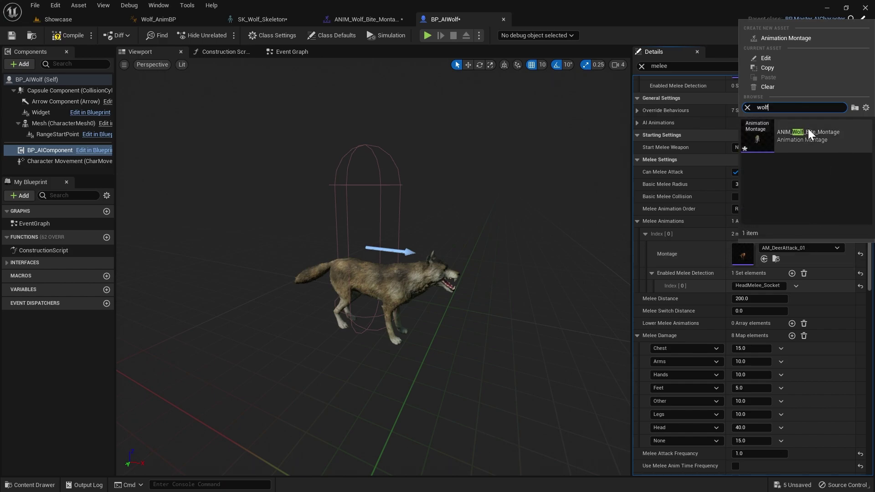
left_click(805, 132)
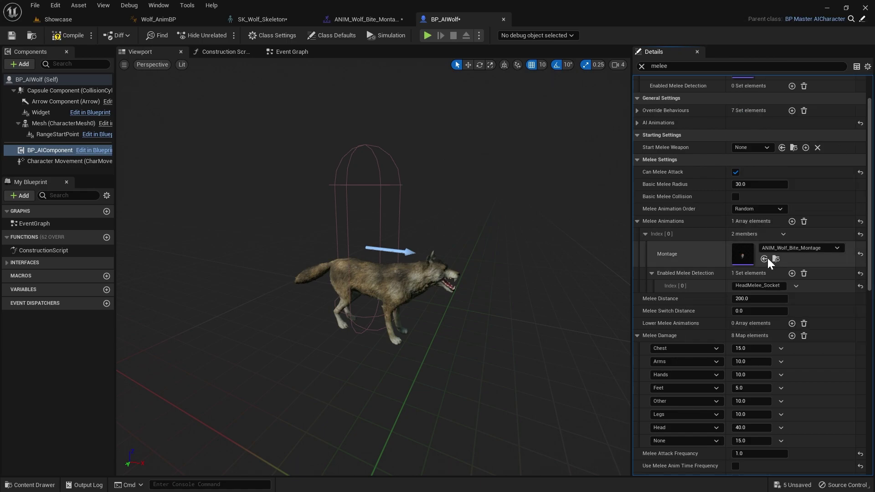
Copy the name of the wolf skeleton's MeleeTrace_Socket and paste it into the bite montage entry's Enabled Melee Detection element
left_click(774, 286)
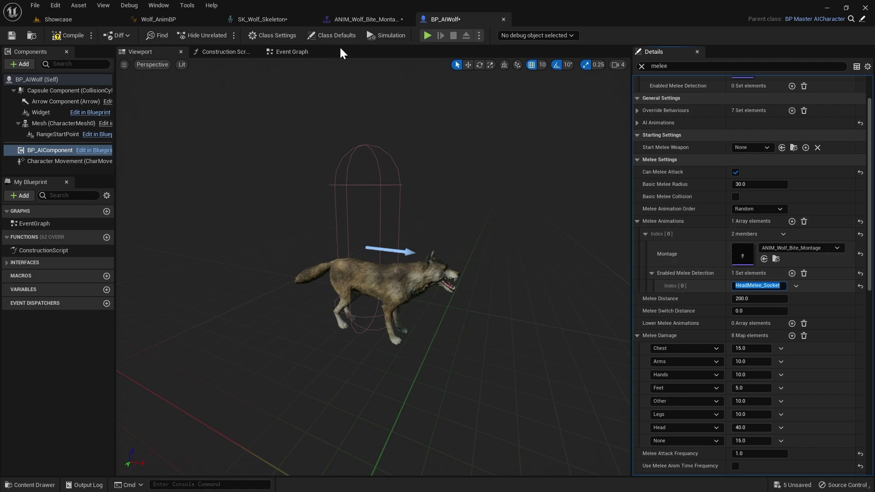
left_click(266, 21)
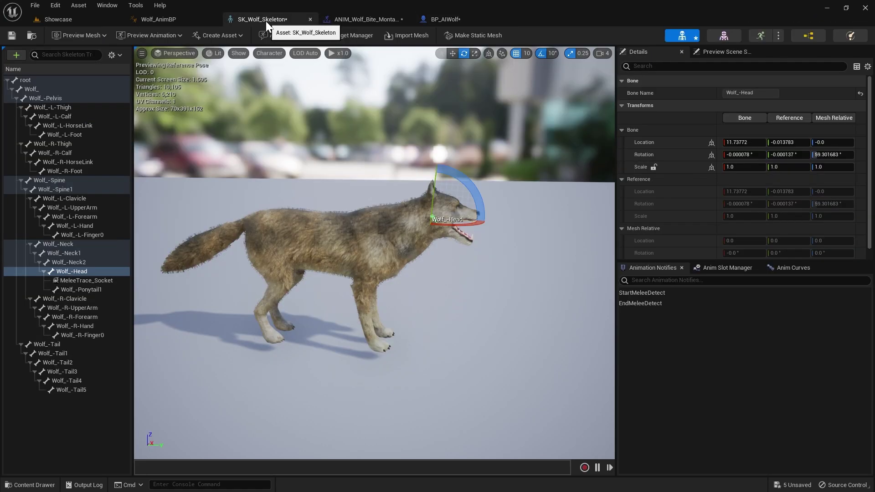
left_click(89, 280)
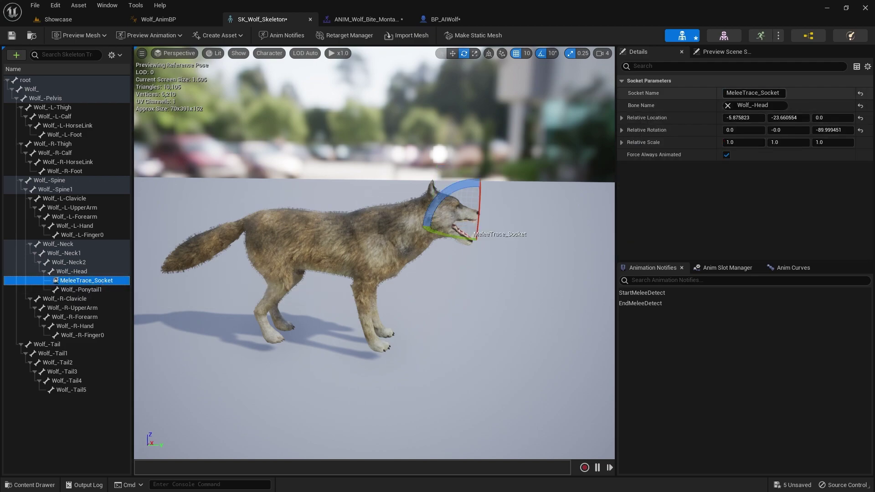
left_click(753, 93)
key("ctrl+c")
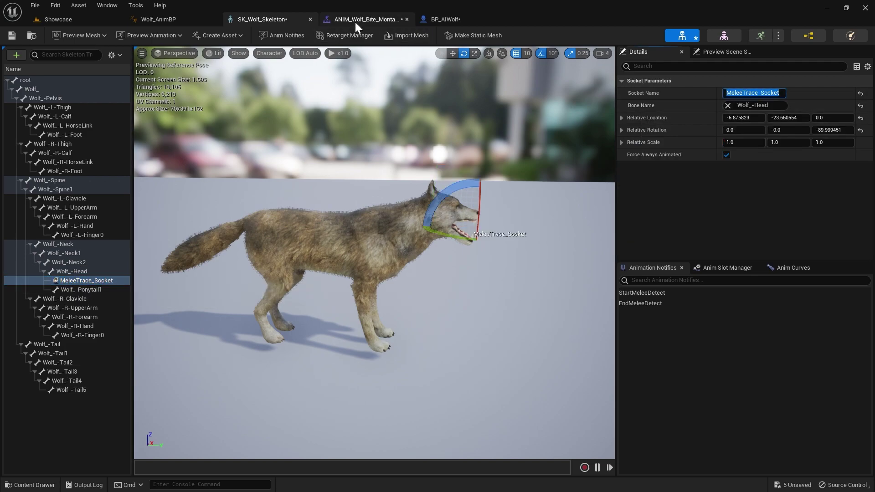
left_click(449, 19)
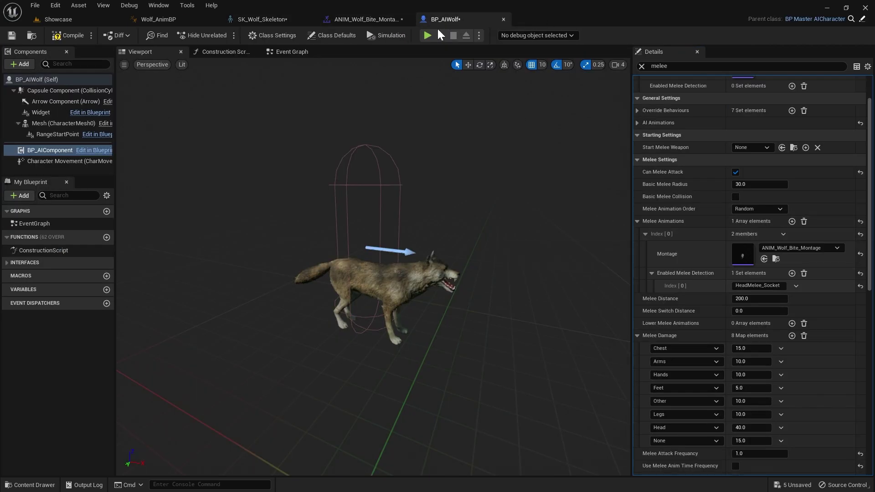
left_click(770, 286)
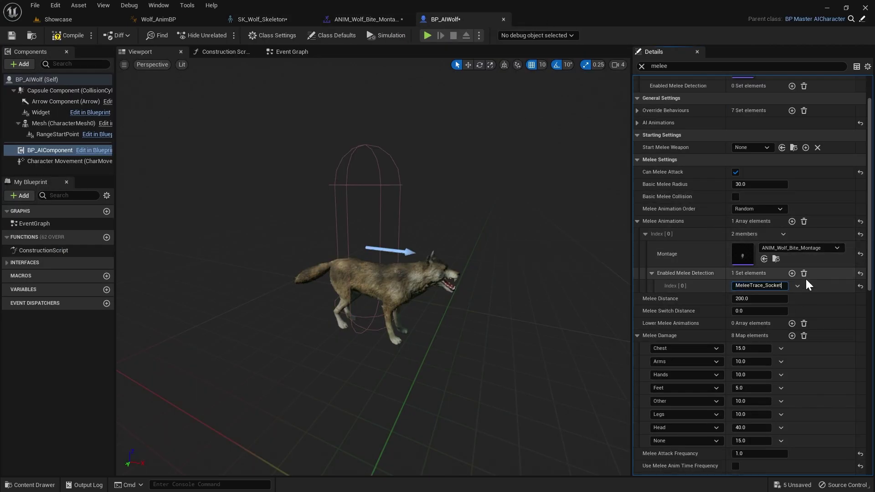
key("ctrl+v")
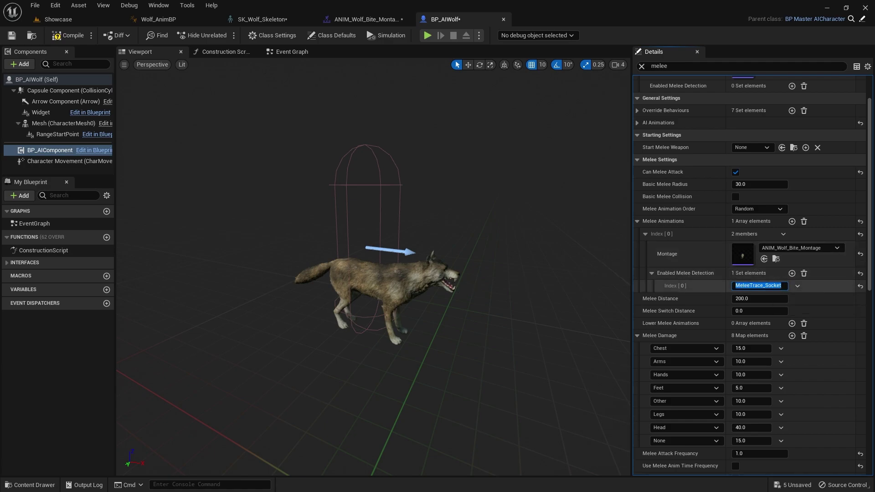
left_click(273, 20)
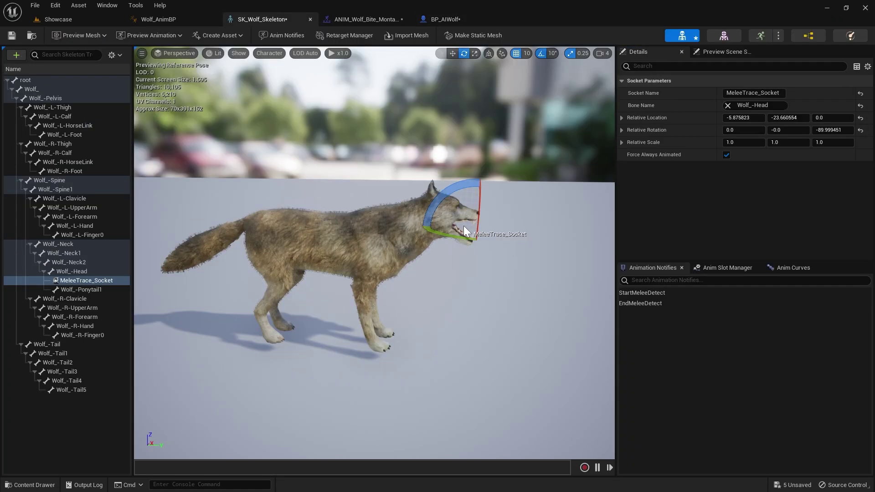
left_click(445, 19)
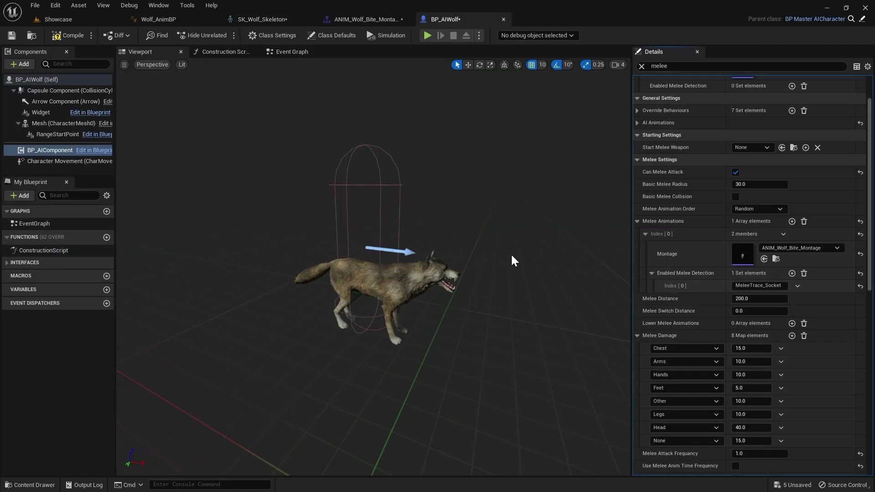
Add a second entry to the Melee Animations array and add an Enabled Melee Detection element to it
left_click(791, 221)
left_click(637, 122)
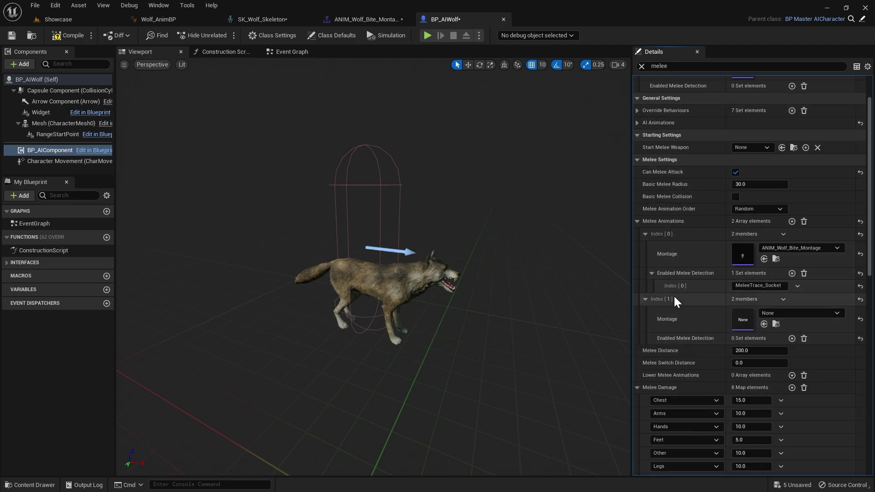
scroll(724, 287, "down", 1)
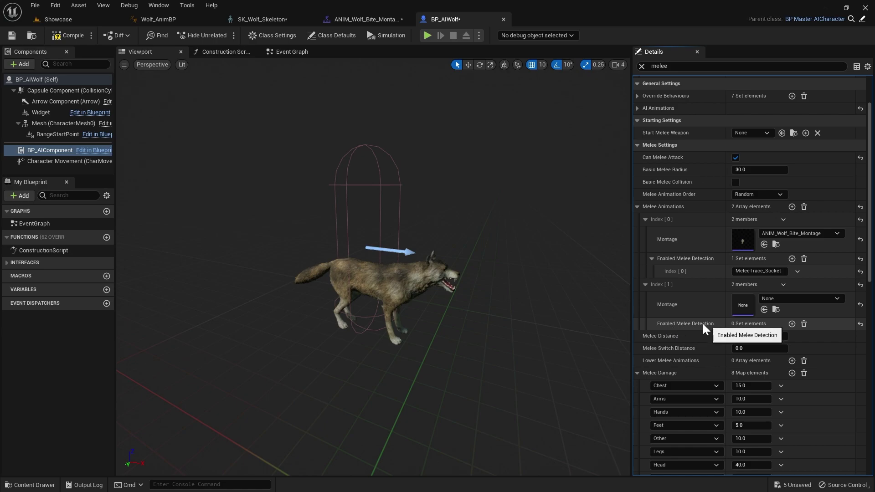
left_click(792, 324)
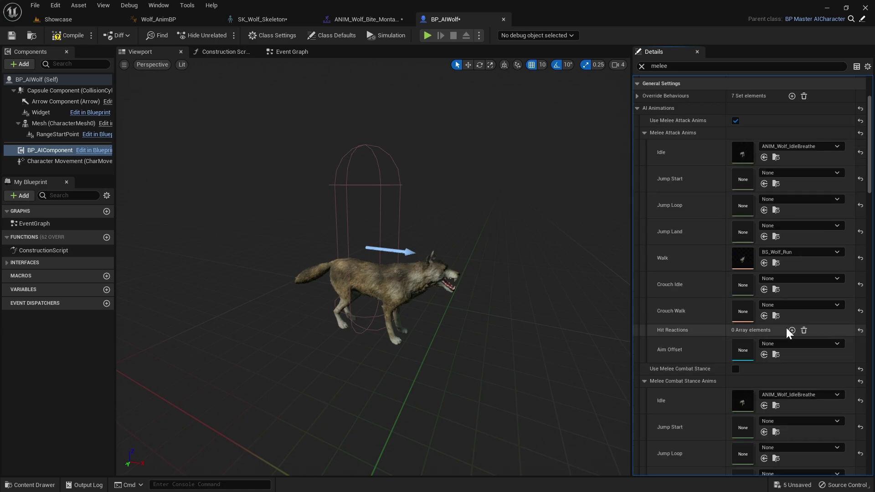
Delete the second entry from the Melee Animations array and collapse the AI Animations settings
left_click(637, 108)
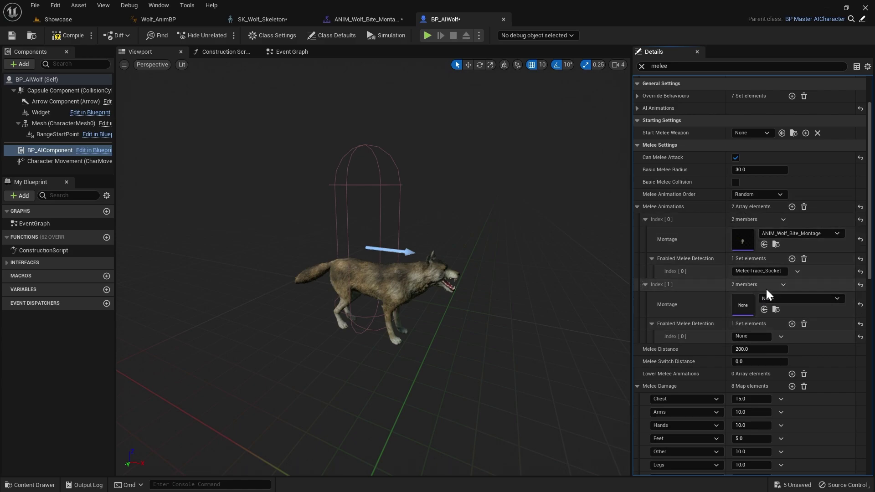
left_click(782, 284)
left_click(789, 310)
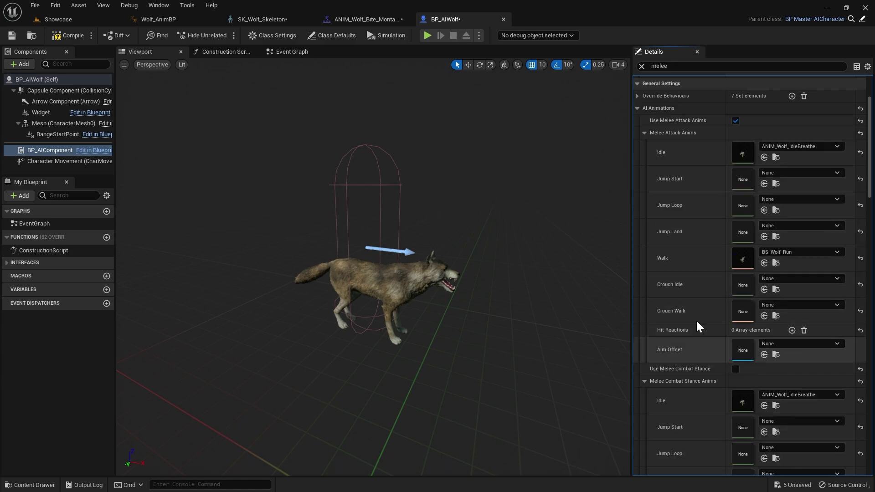
left_click(637, 108)
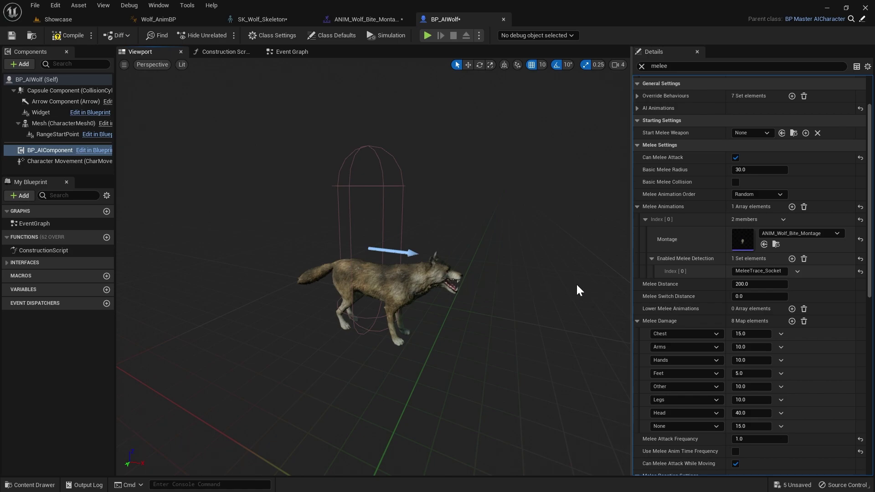
Review the remaining melee settings of the AI component, then compile and save BP_AIWolf
scroll(667, 205, "down", 2)
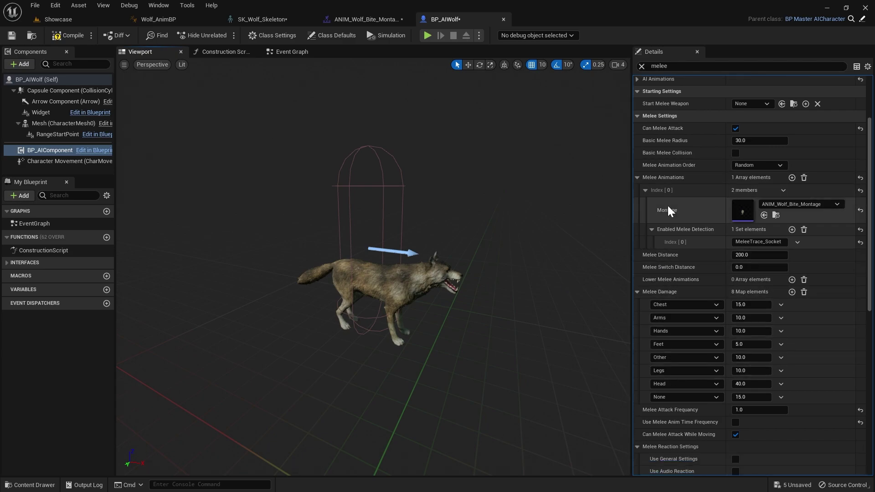
scroll(742, 335, "up", 1)
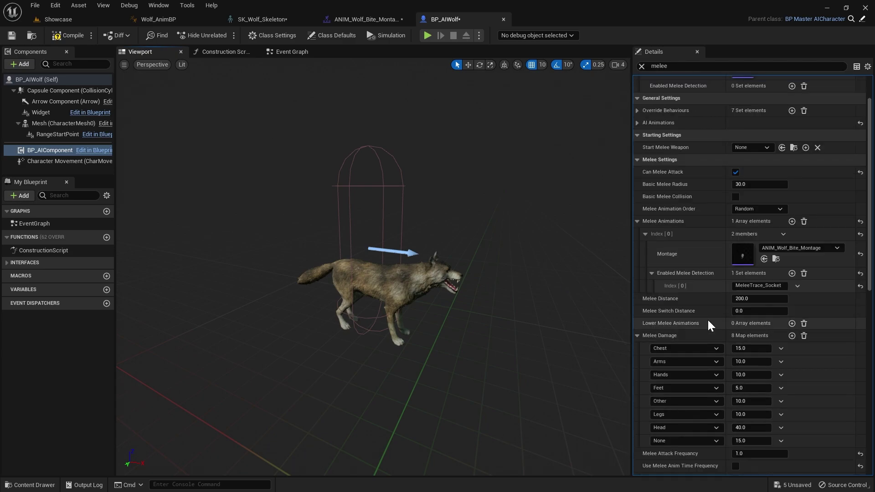
scroll(764, 402, "down", 1)
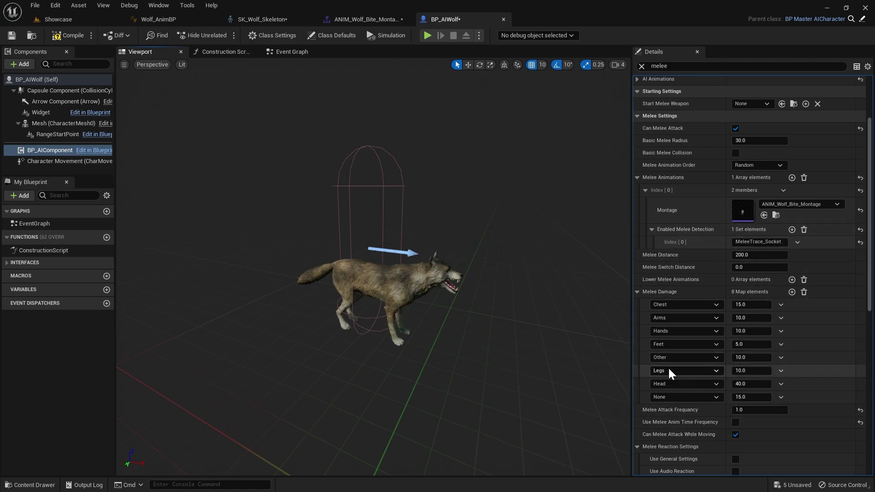
scroll(668, 367, "up", 2)
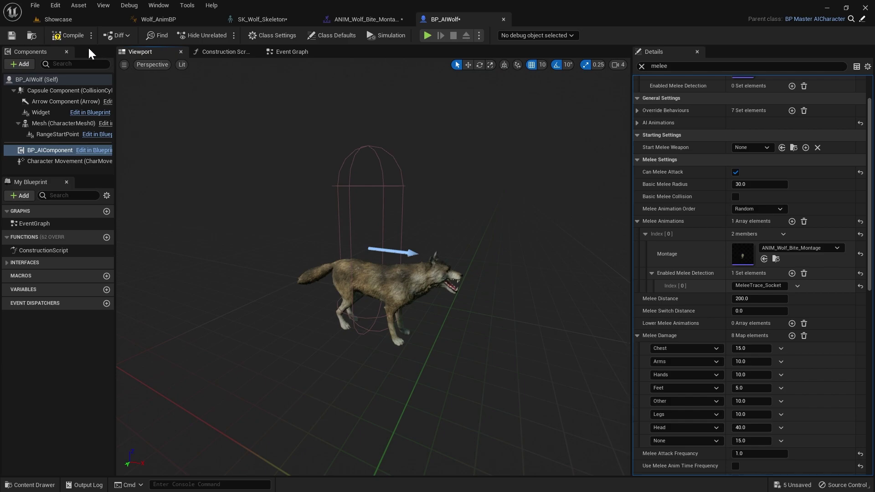
left_click(73, 44)
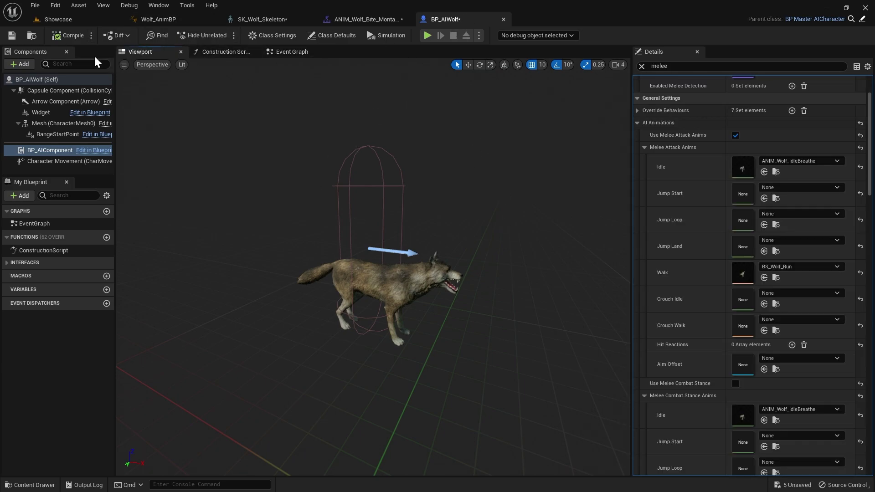
left_click(14, 36)
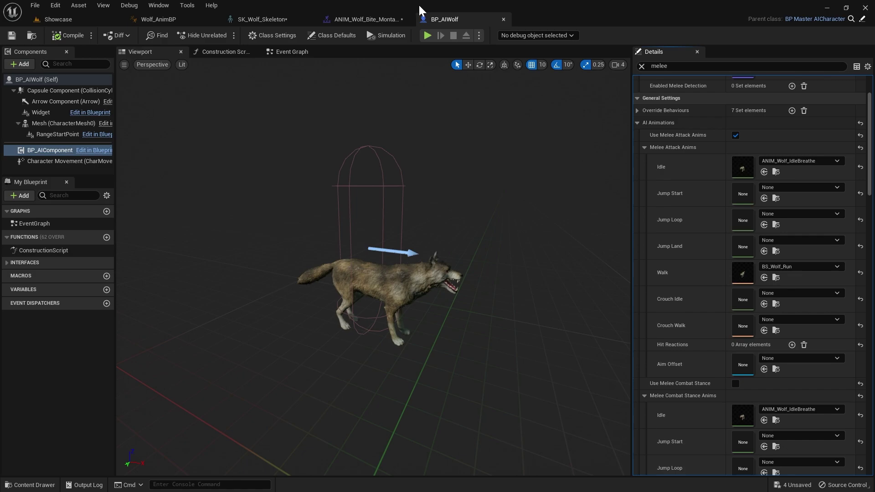
Return to the Showcase level and browse to the Content folder to locate Wolf_AnimBP
left_click(178, 18)
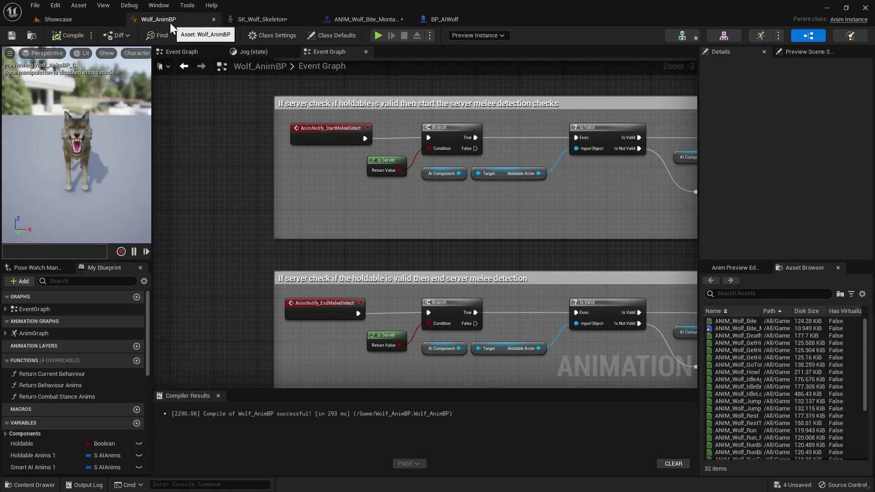
left_click(56, 19)
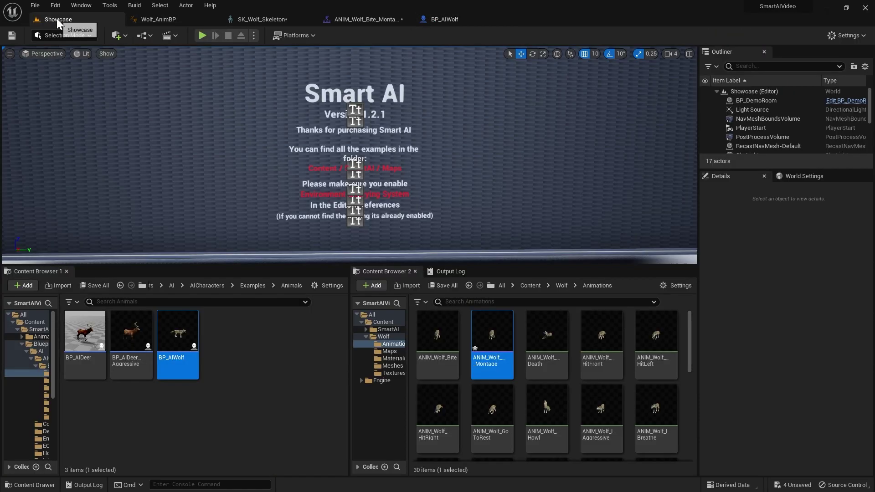
left_click(155, 285)
left_click(191, 286)
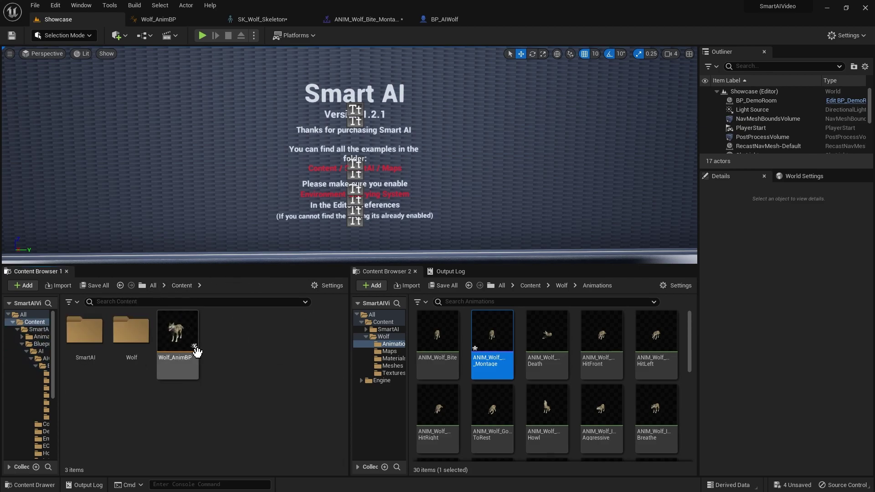
In Wolf_AnimBP, set the default Idle animation of the Smart AI Anims 1 variable to ANIM_Wolf_IdleBreathe
left_click(172, 19)
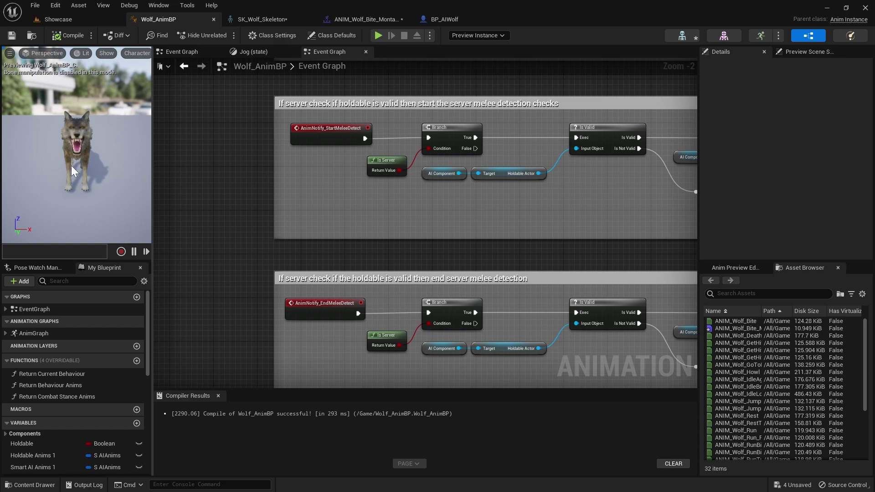
left_click_drag(129, 156, 100, 158)
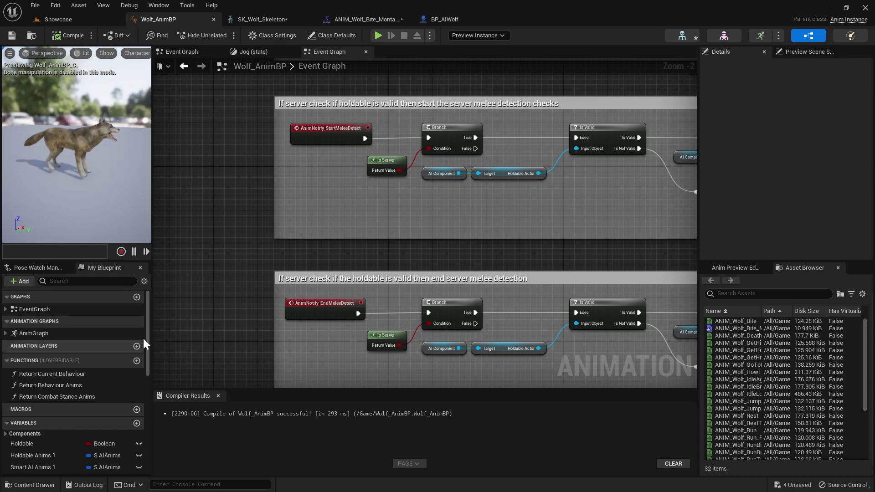
left_click_drag(149, 335, 149, 366)
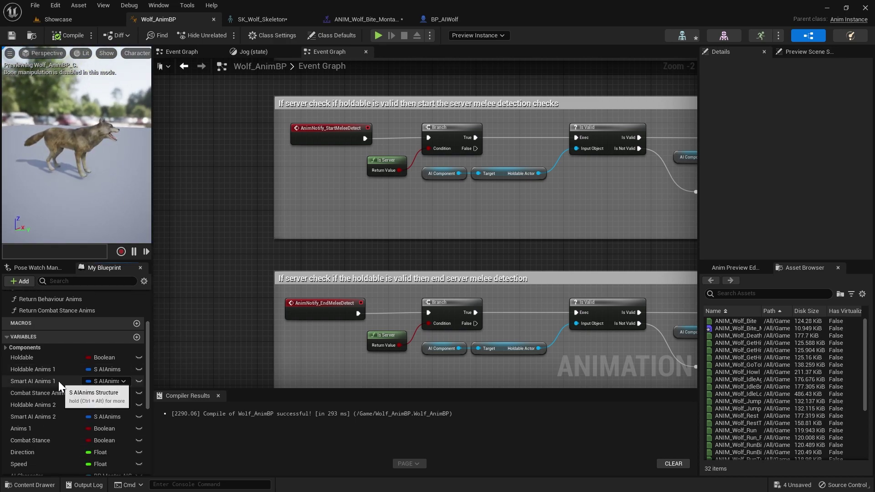
left_click(55, 381)
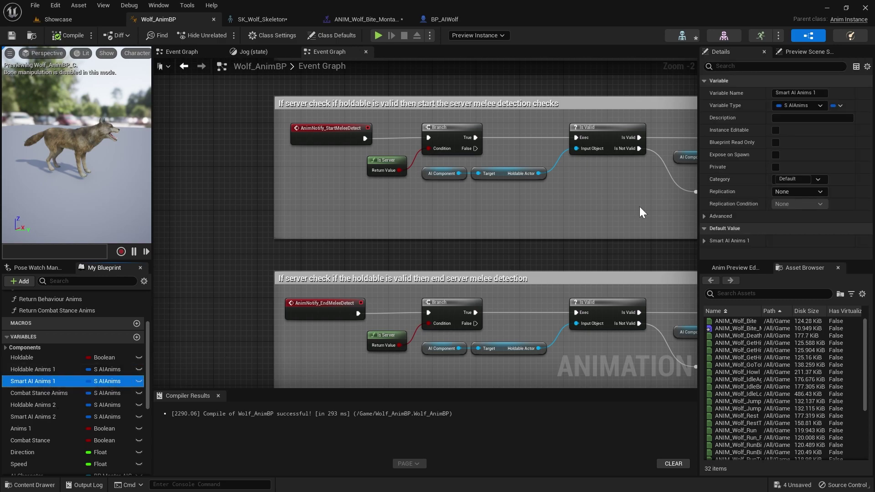
left_click(737, 240)
scroll(752, 195, "down", 5)
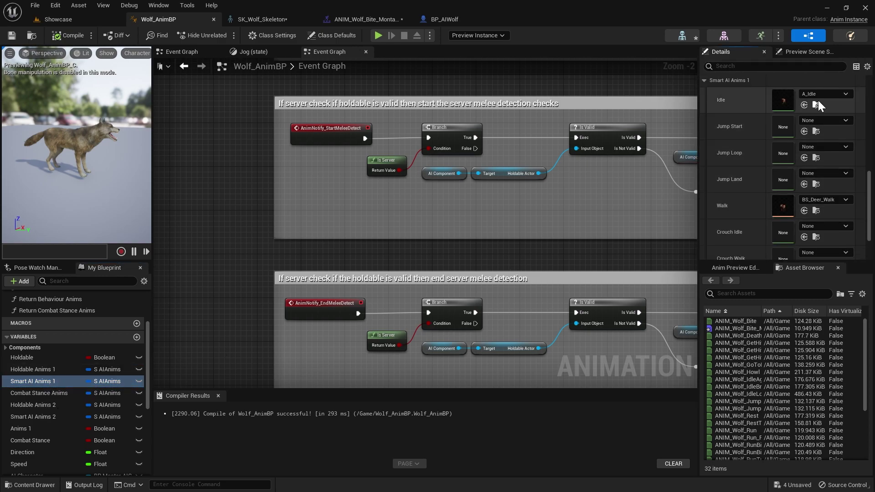
left_click(822, 94)
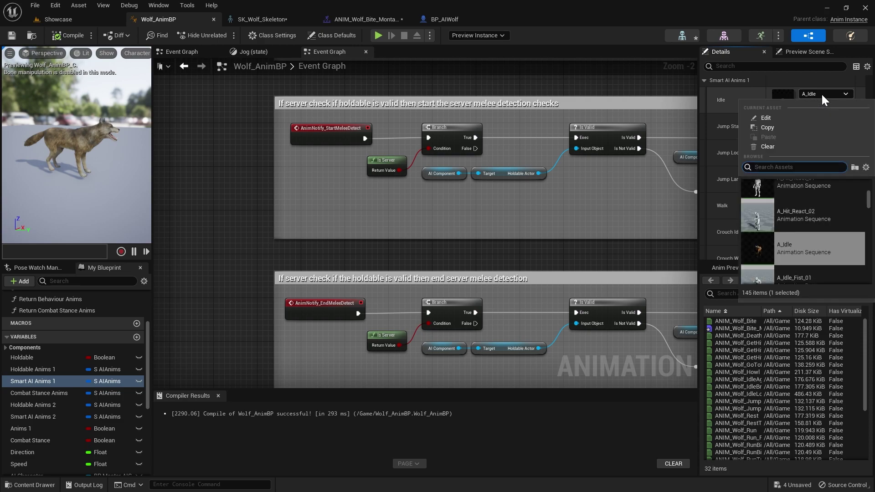
type("wolf ")
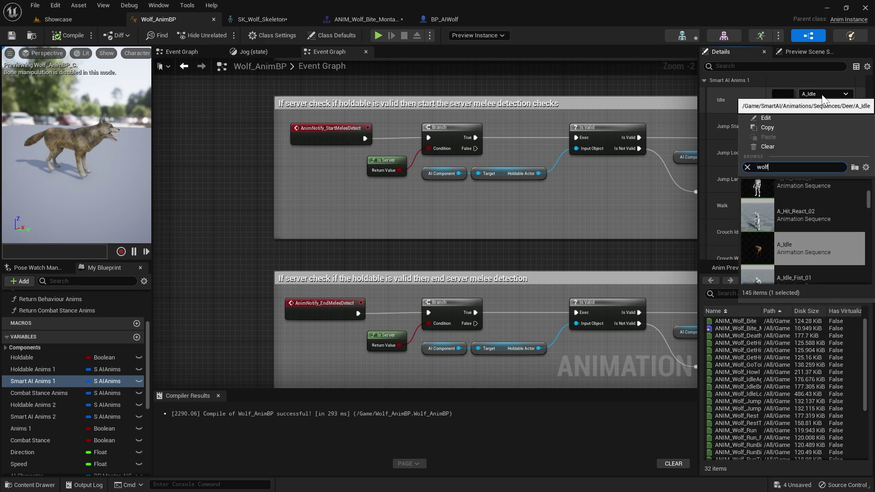
type("ilde")
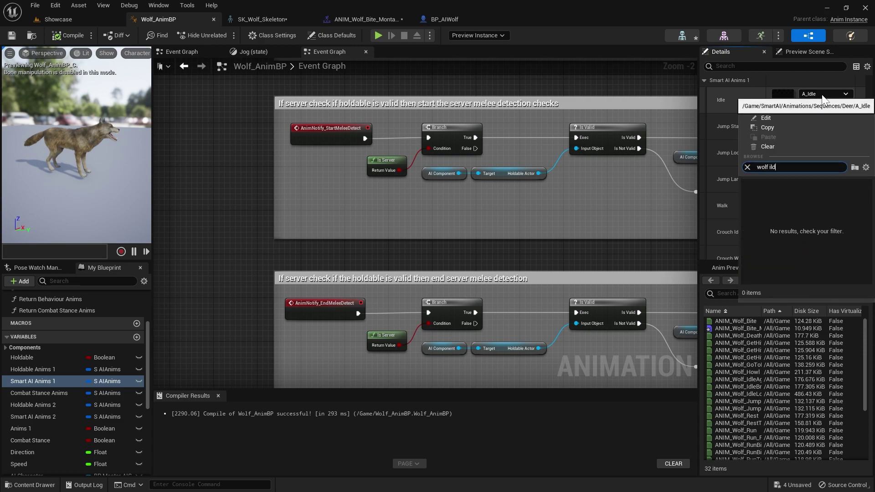
key("BackSpace")
key("BackSpace")
type("dle")
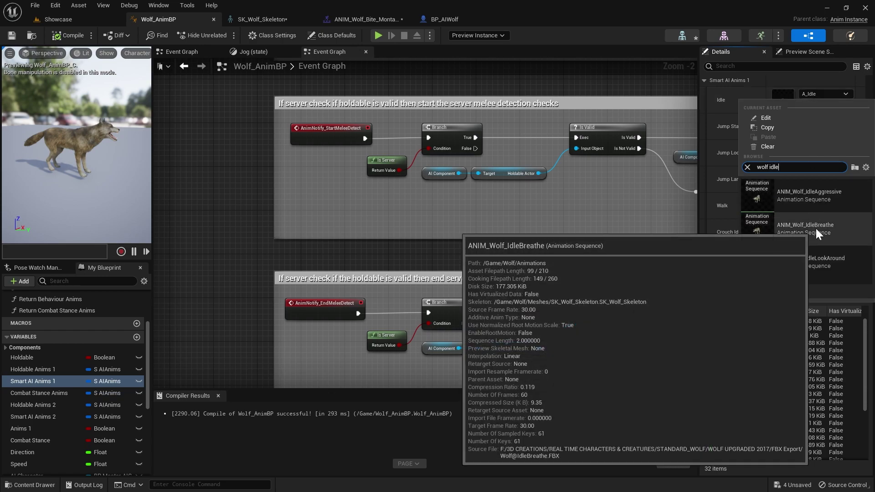
left_click(815, 228)
Set the default Walk blend space of Smart AI Anims 1 to BS_Wolf_Walk
left_click(818, 201)
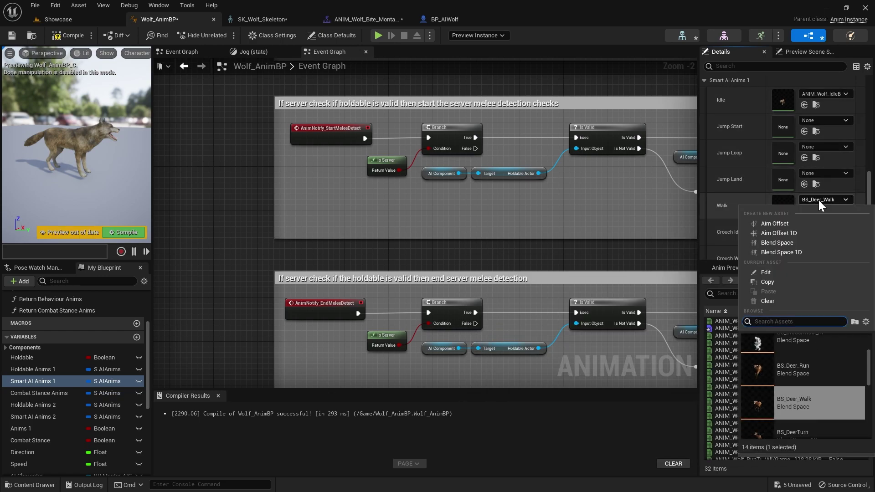
type("wolf walk")
left_click(801, 351)
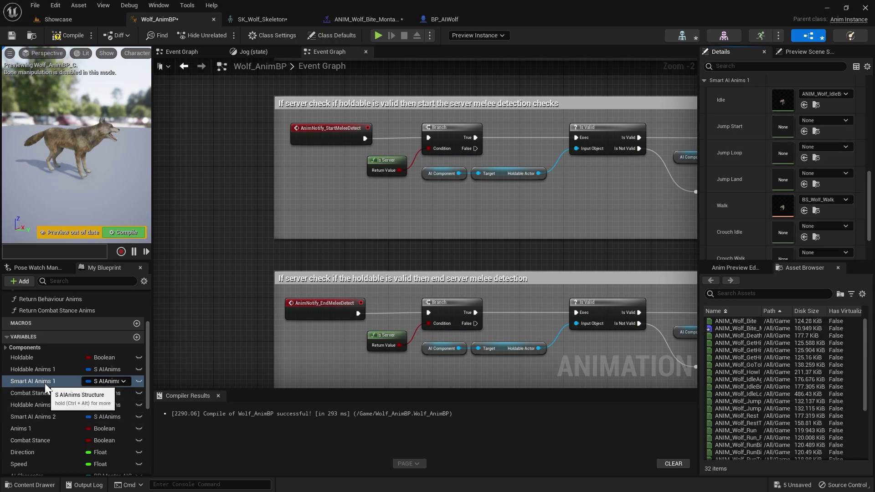
Set the default Idle animation of the Smart AI Anims 2 variable to ANIM_Wolf_IdleBreathe
left_click(44, 416)
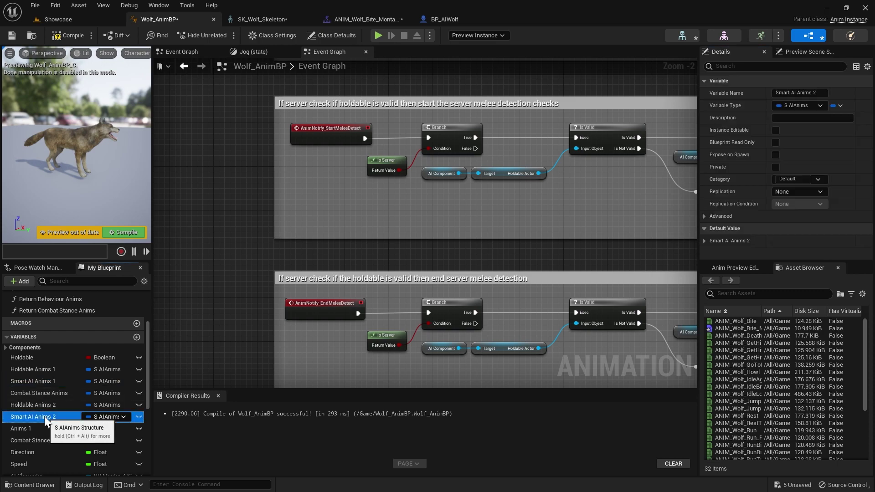
left_click(753, 242)
scroll(792, 220, "down", 4)
left_click(835, 137)
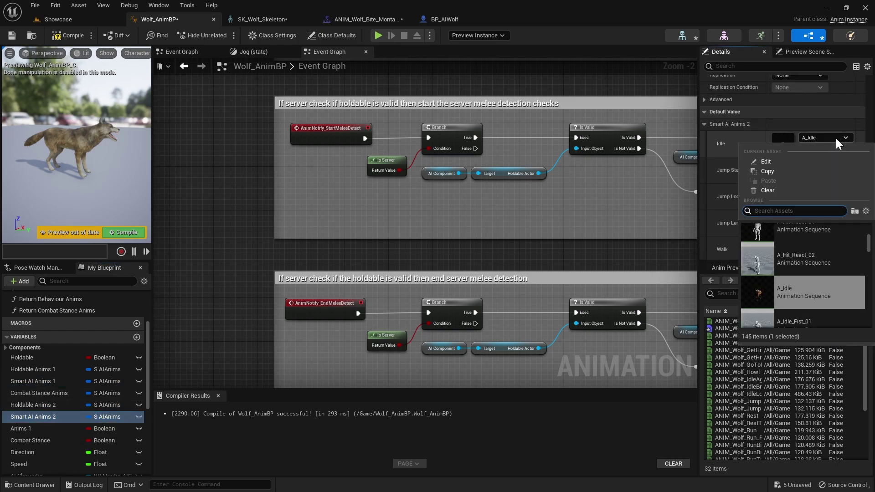
type("wolf idle")
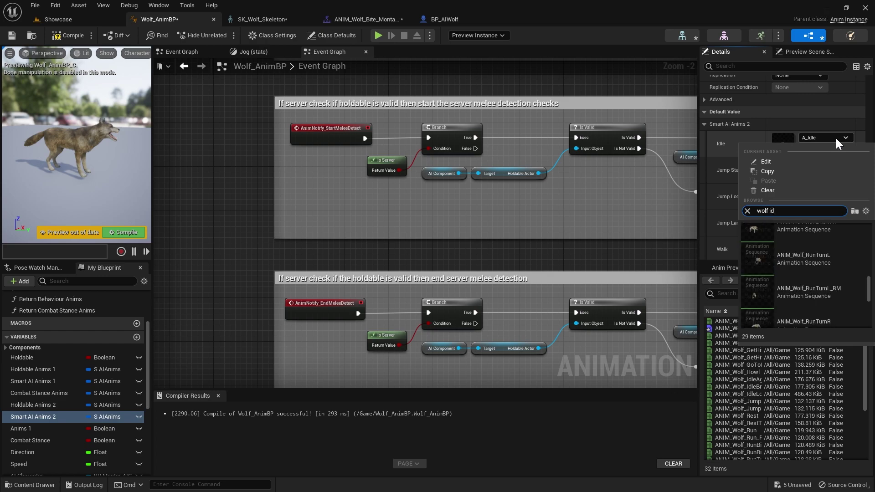
left_click(808, 268)
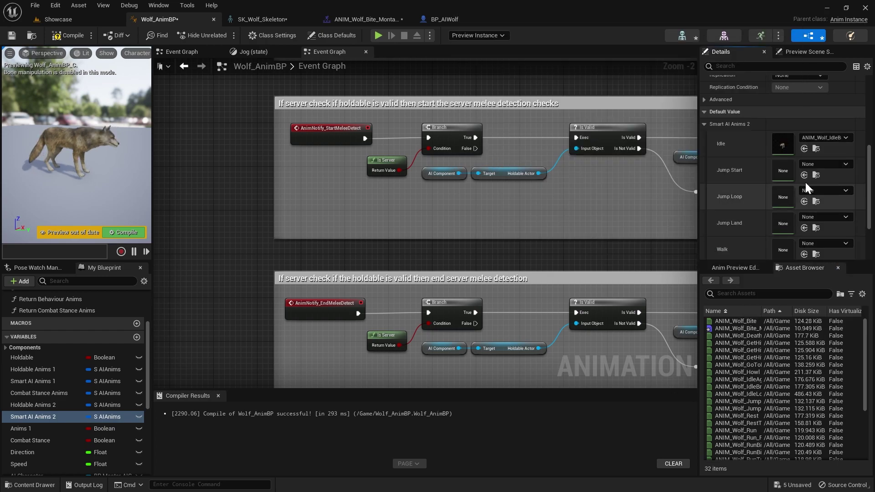
Set the default Walk blend space of Smart AI Anims 2 to BS_Wolf_Walk, then compile and save Wolf_AnimBP
scroll(783, 226, "down", 2)
left_click(827, 216)
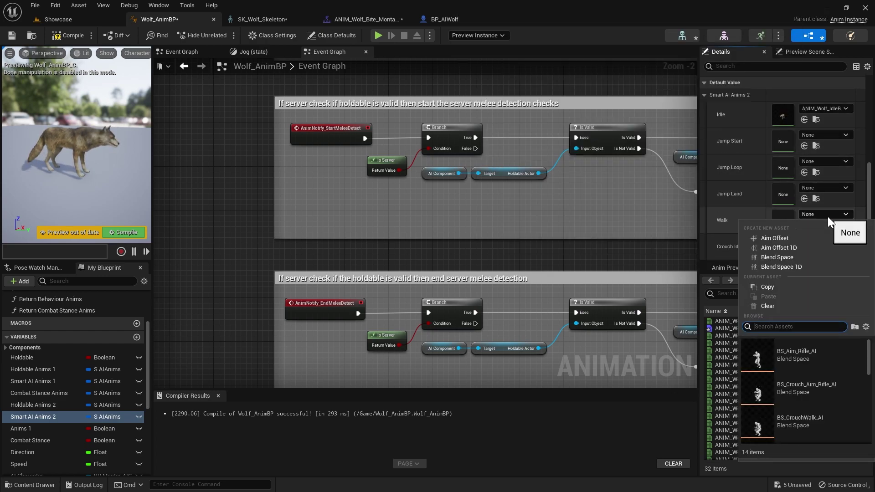
type("walk wolf")
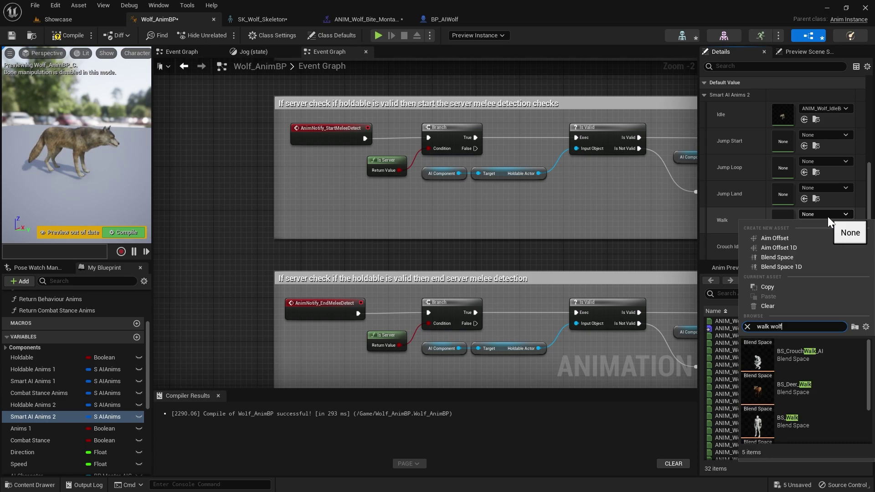
left_click(802, 356)
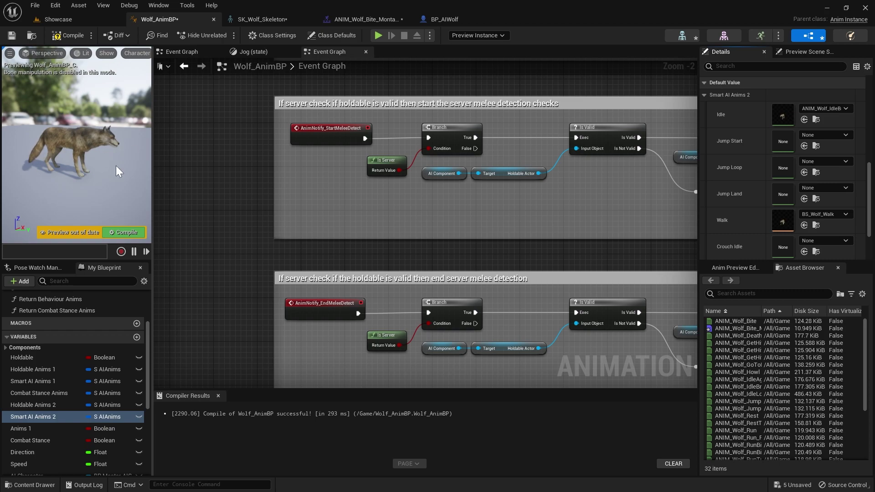
left_click(68, 35)
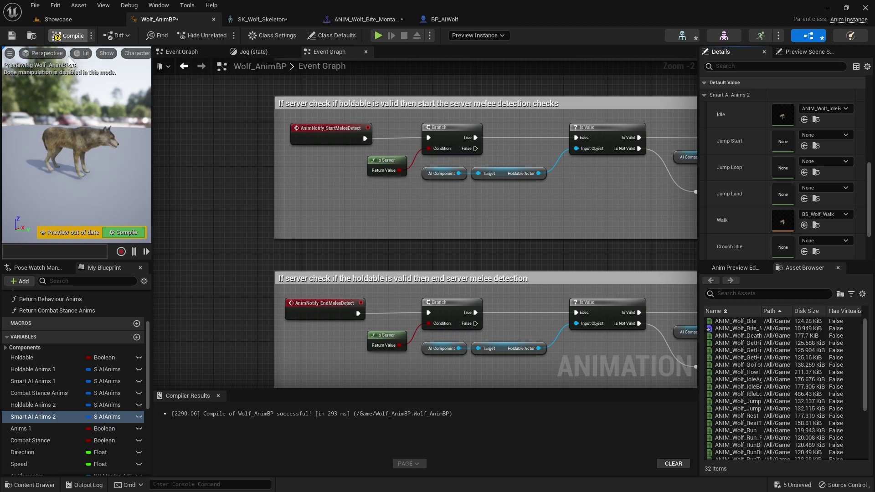
left_click(11, 35)
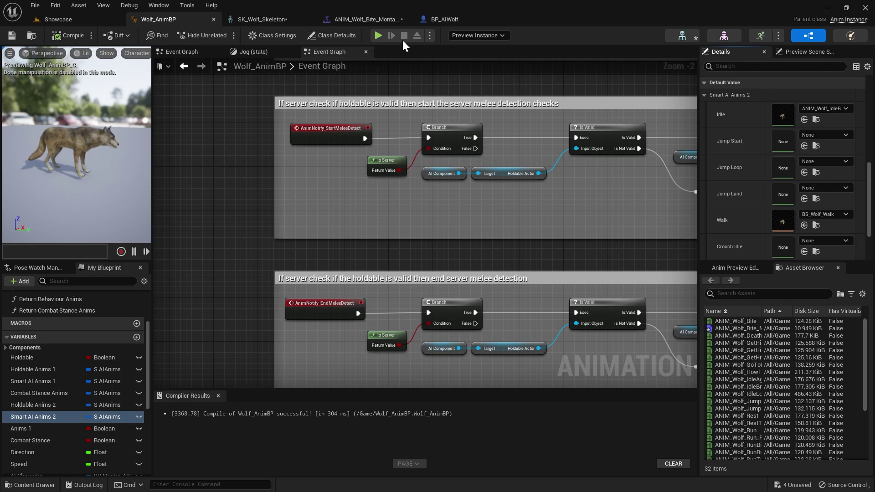
In BP_AIWolf, set the mesh component's Anim Class to Wolf_AnimBP, then compile and save the blueprint
left_click(458, 21)
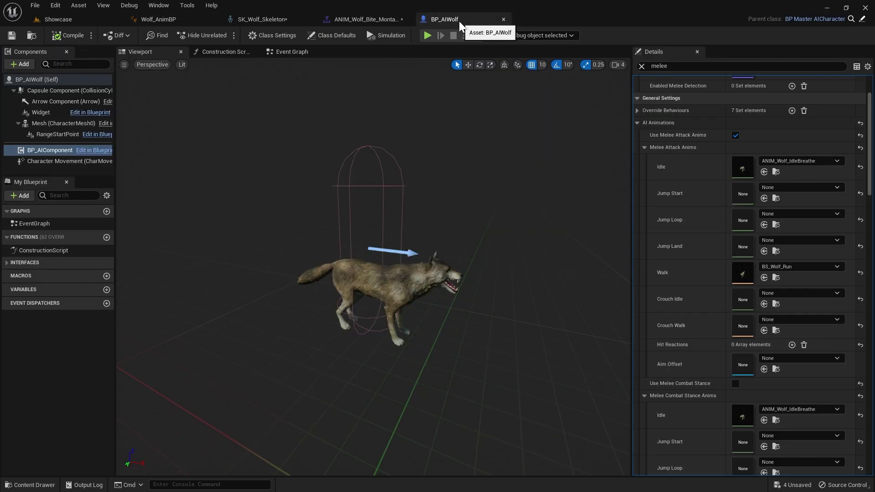
left_click(376, 285)
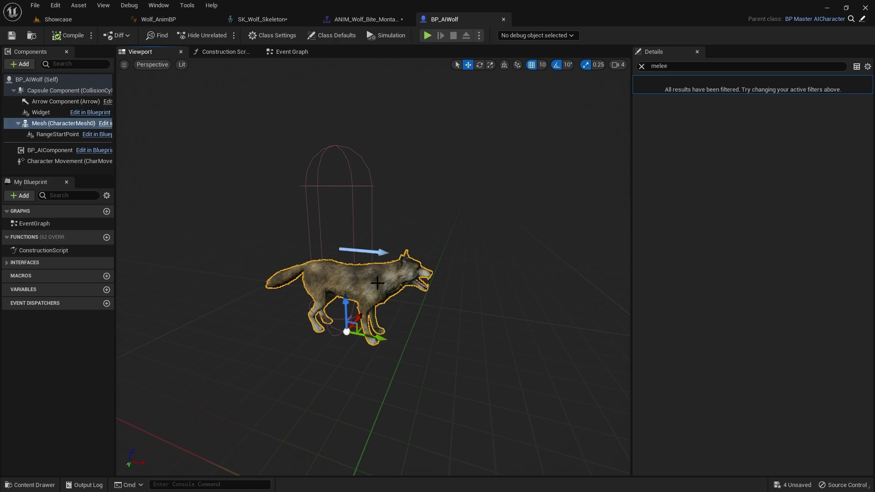
left_click(749, 66)
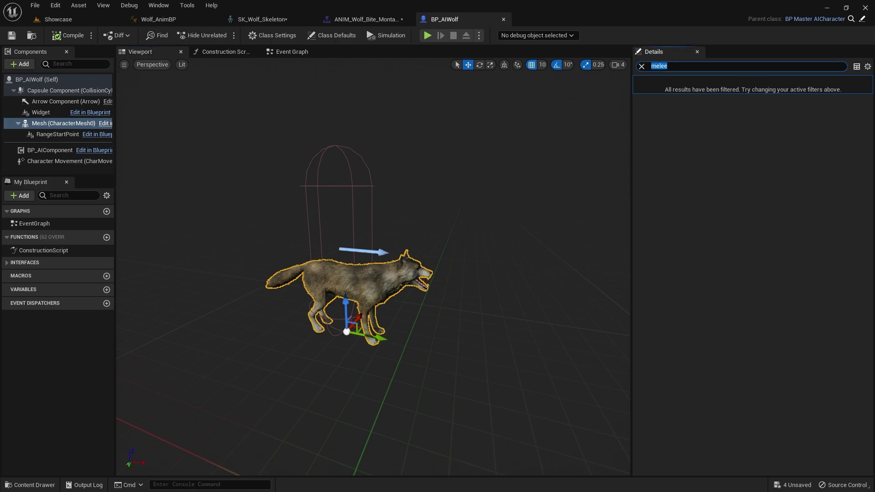
key("BackSpace")
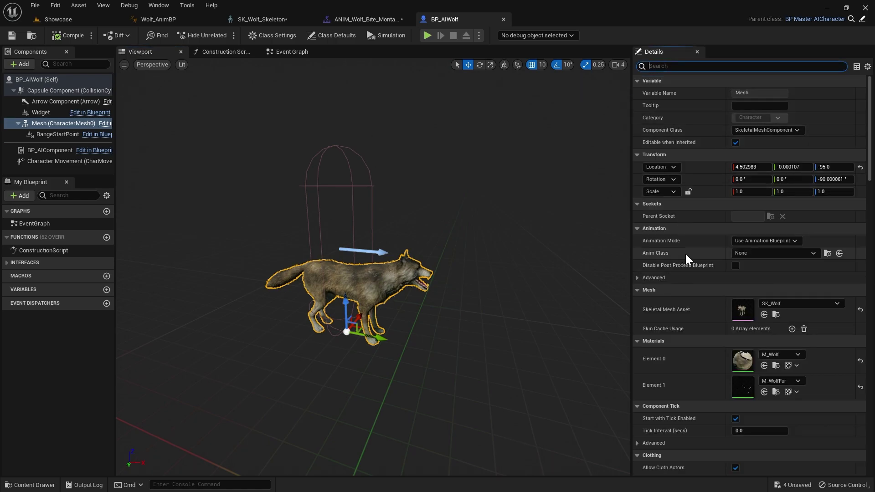
left_click(768, 253)
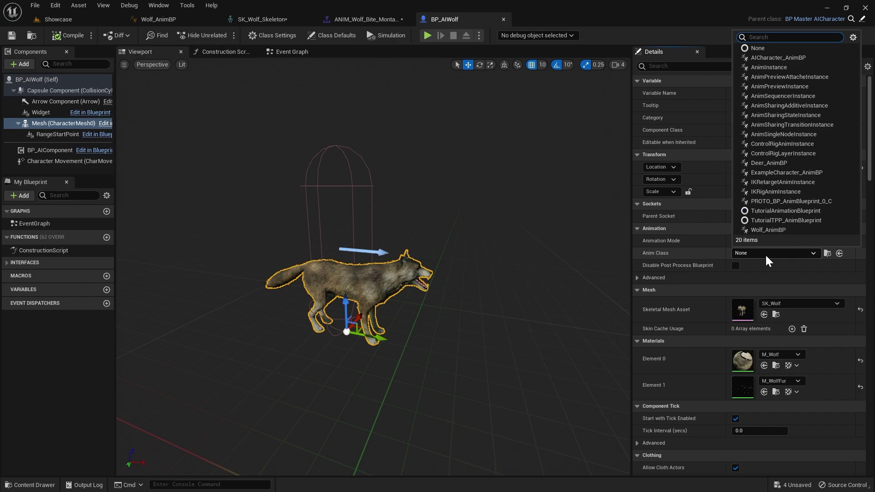
left_click(791, 229)
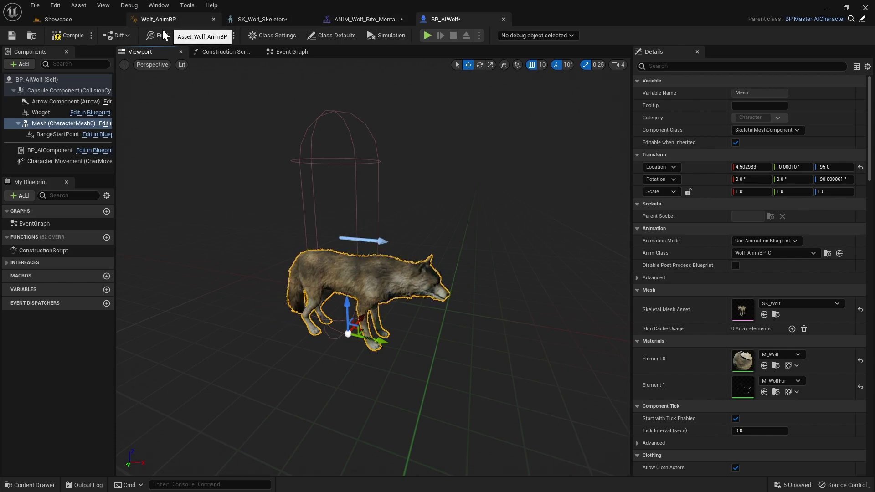
left_click(68, 35)
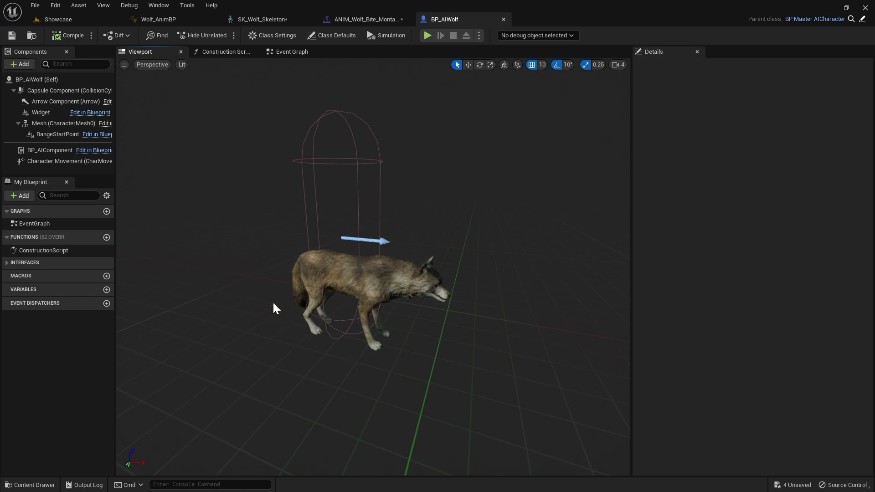
Try adding an entry to Death Animations in the wolf's BP_AIComponent, then empty the array
left_click(56, 151)
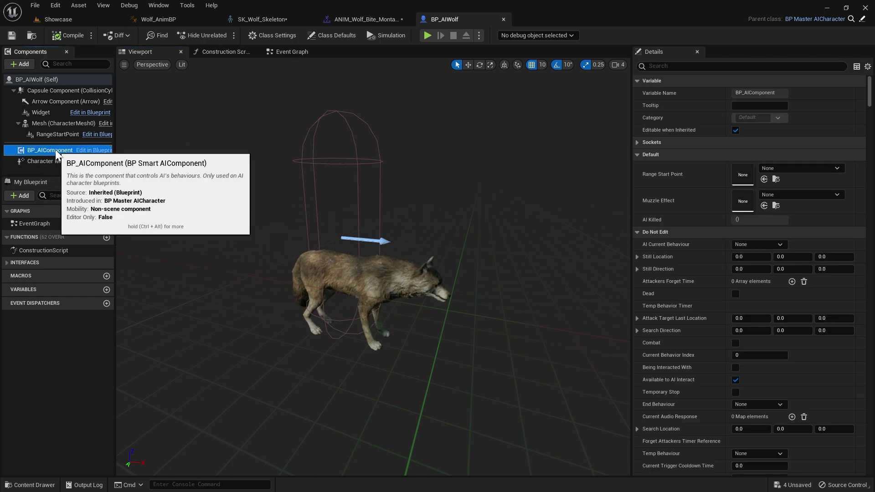
left_click(701, 67)
type("de")
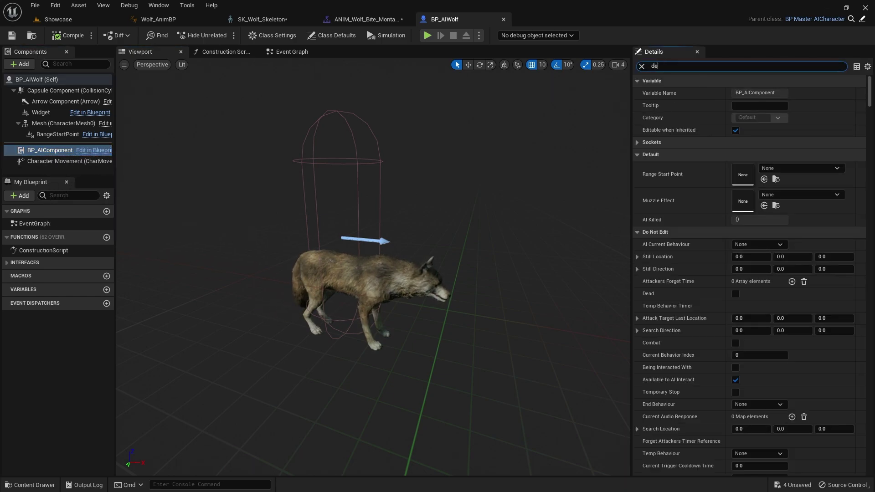
type("ath")
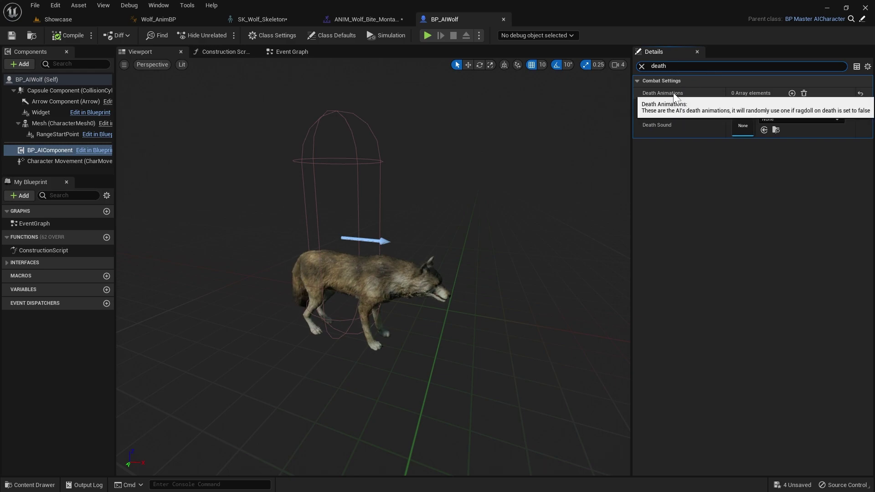
left_click(792, 94)
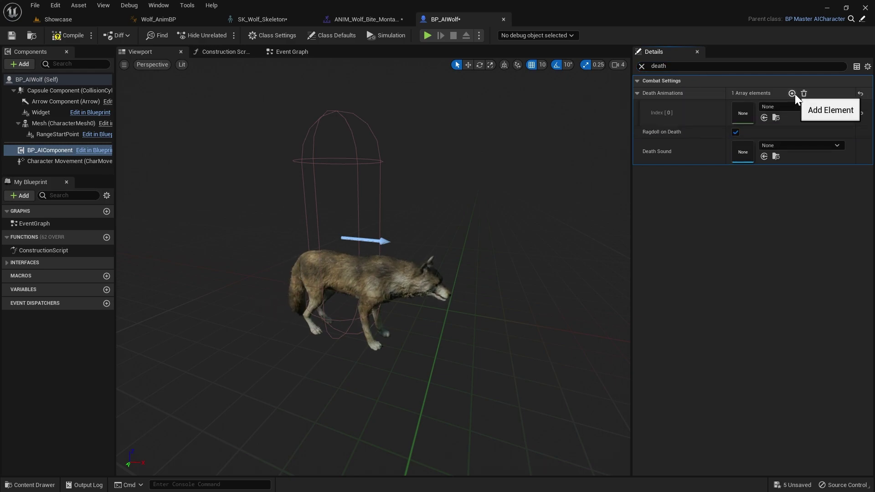
left_click(782, 109)
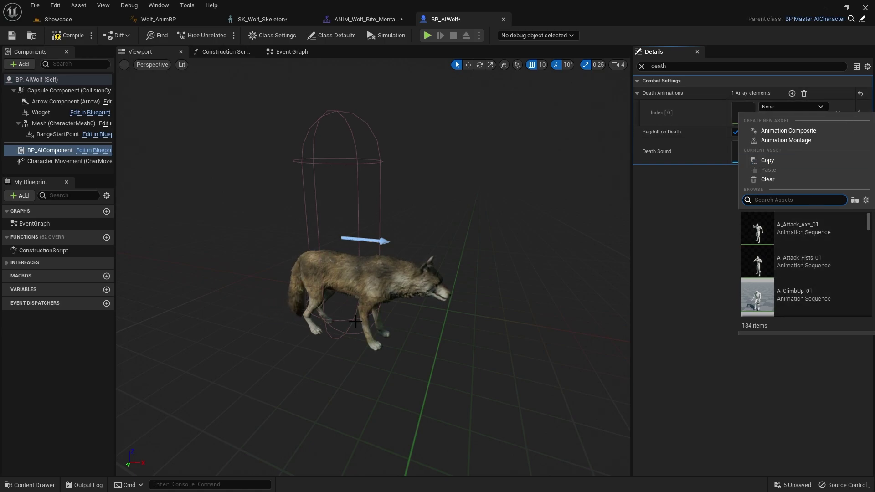
left_click(836, 116)
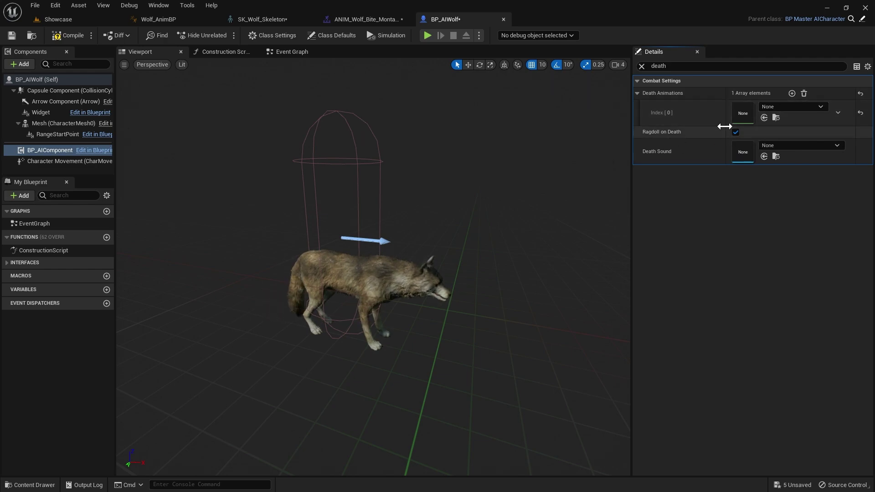
left_click(804, 93)
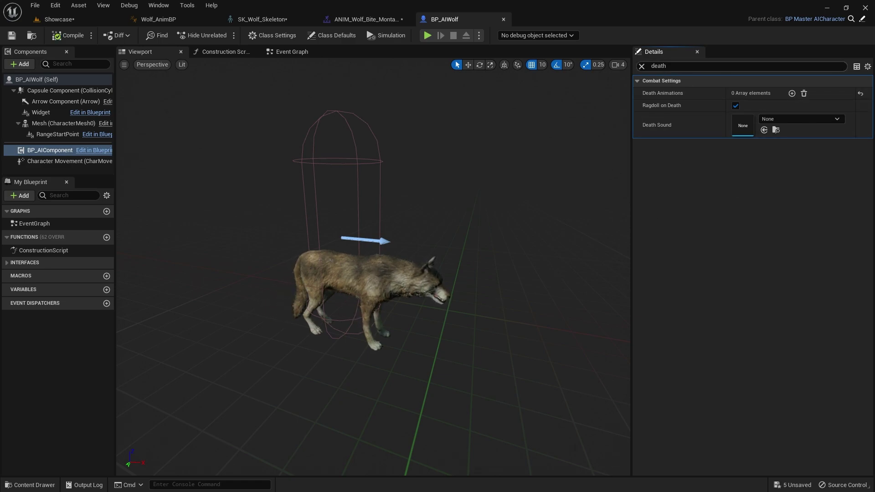
Look up the Acceptable Radius settings of BP_AIComponent and examine the MeleeRadius entry
left_click(752, 272)
type("acce")
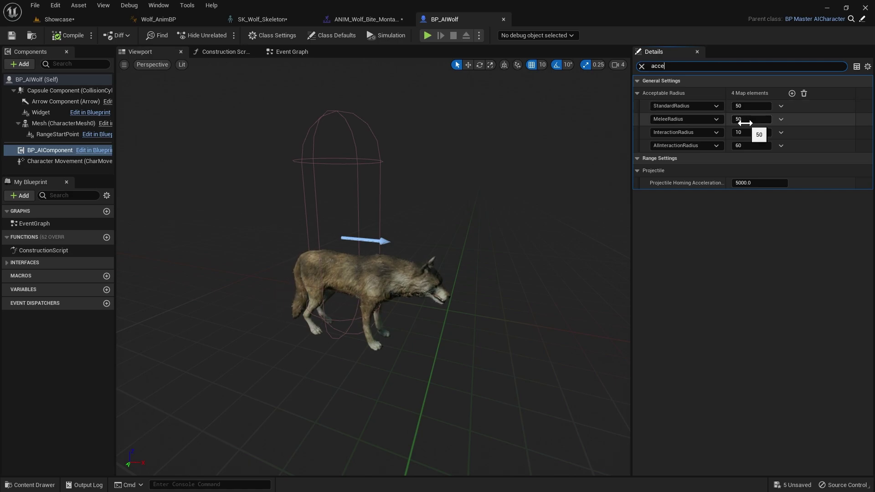
left_click(711, 218)
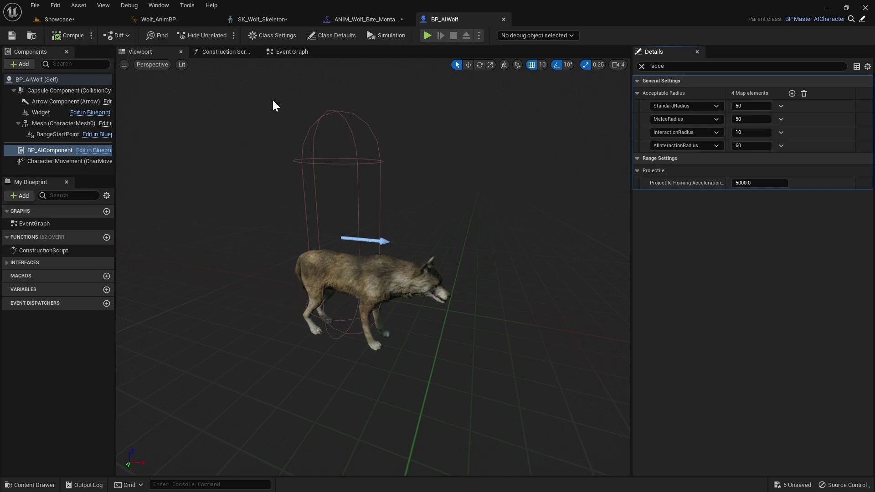
Place BP_AIWolf from the SmartAI examples' Animals folder on the Showcase level's floor, rotated about 70° around Z
left_click(58, 19)
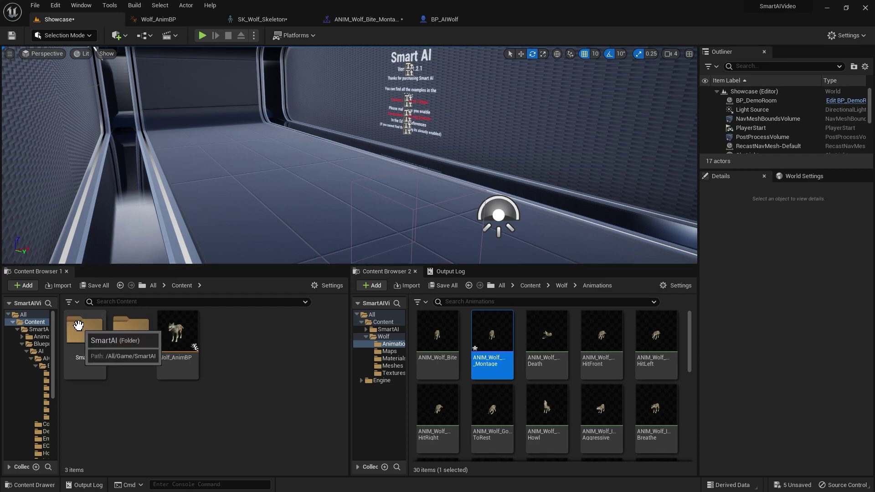
double_click(86, 339)
double_click(135, 329)
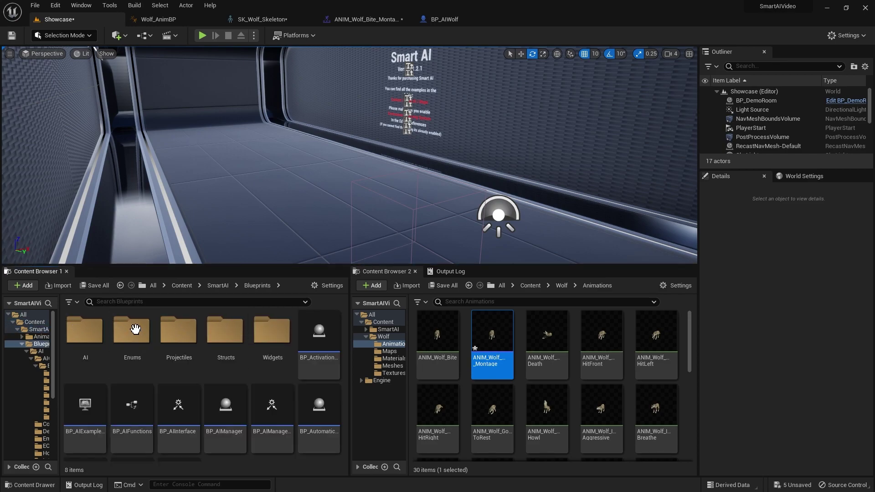
double_click(88, 332)
double_click(101, 338)
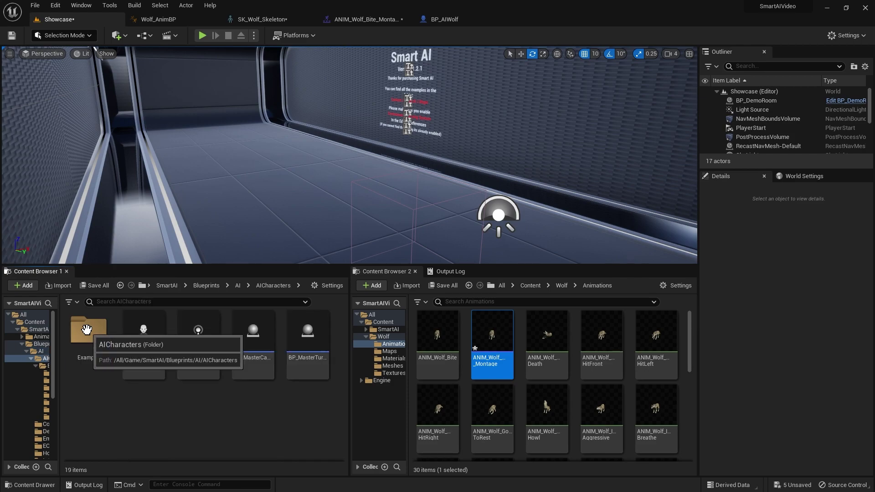
double_click(85, 337)
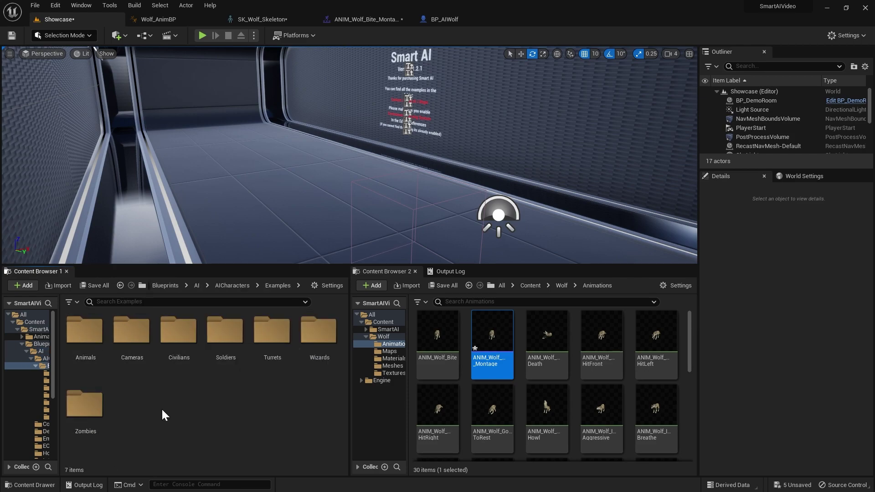
double_click(85, 335)
left_click_drag(172, 360, 254, 199)
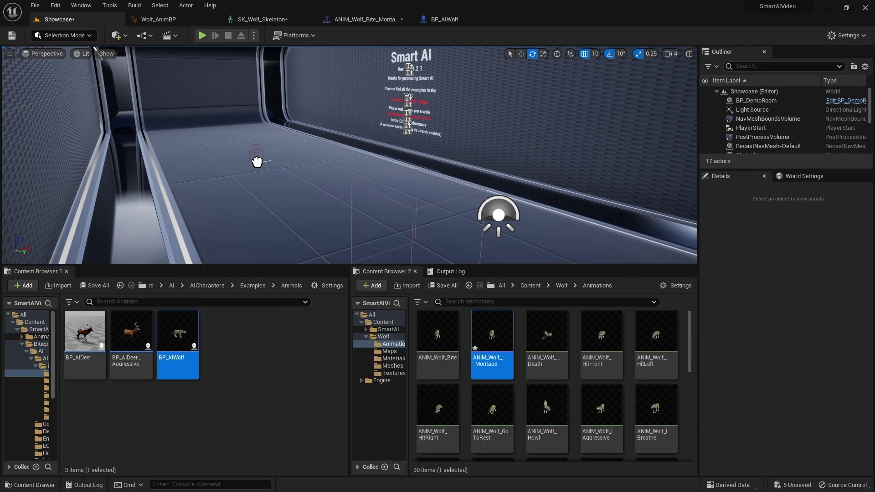
left_click_drag(256, 162, 256, 162)
Play the Showcase level in the editor to test the placed wolf's behaviour
right_click_drag(256, 161, 241, 161)
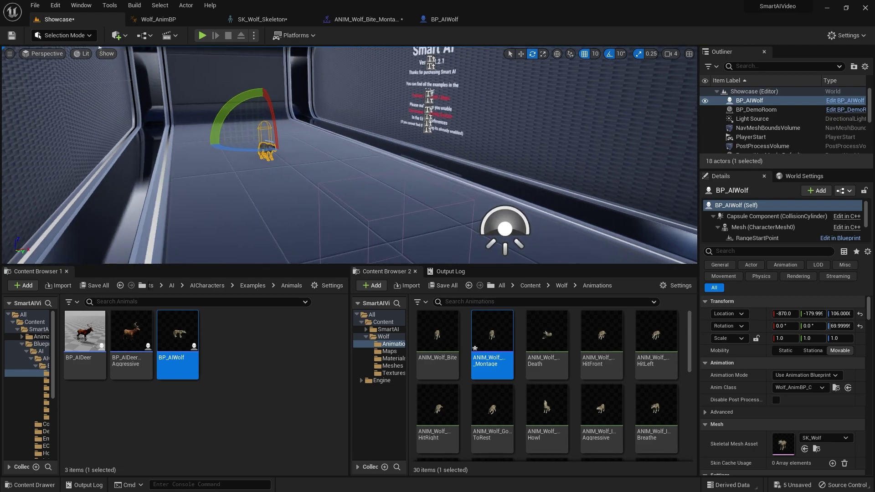
scroll(400, 78, "up", 5)
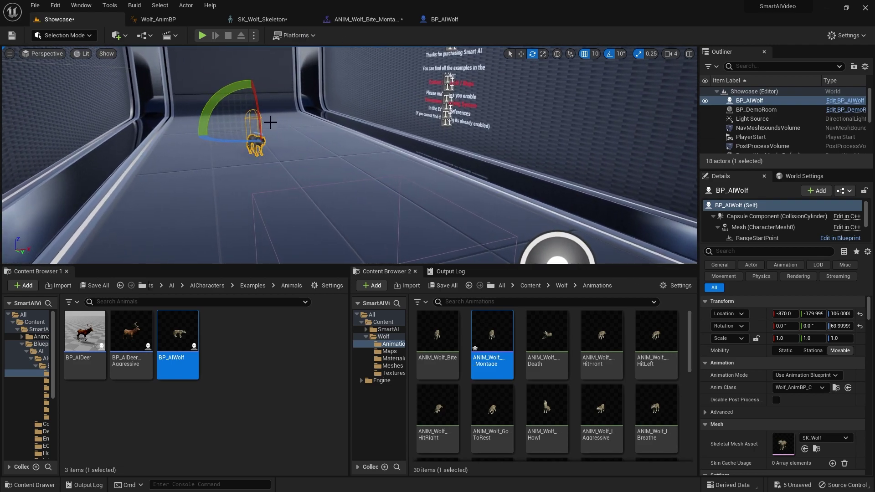
left_click(202, 35)
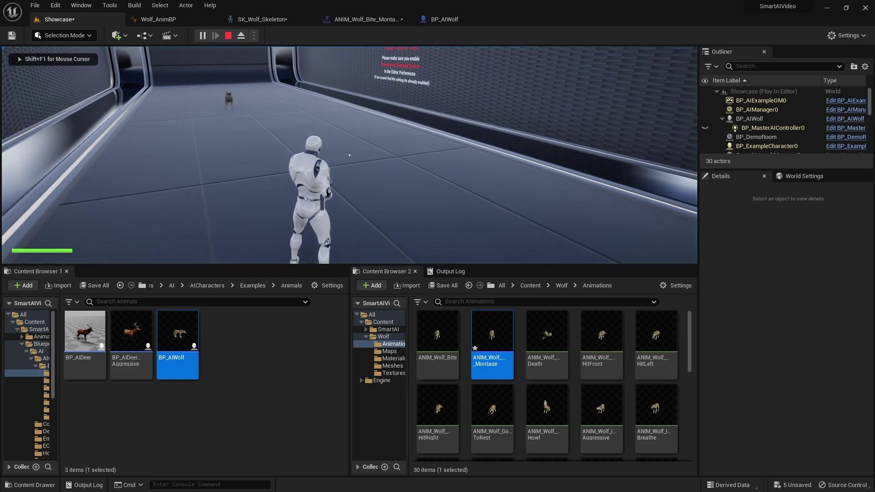